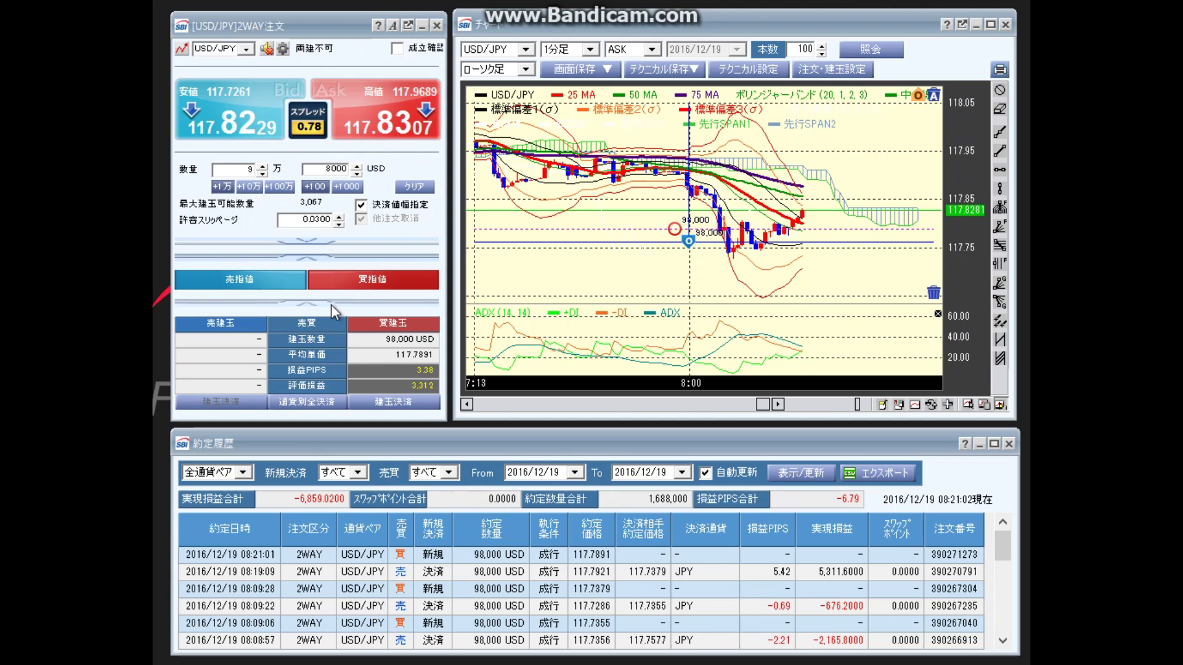
Close the 98,000 USD long USD/JPY position by selling at the market price
{"action": "left_click", "coordinate": [266, 123]}
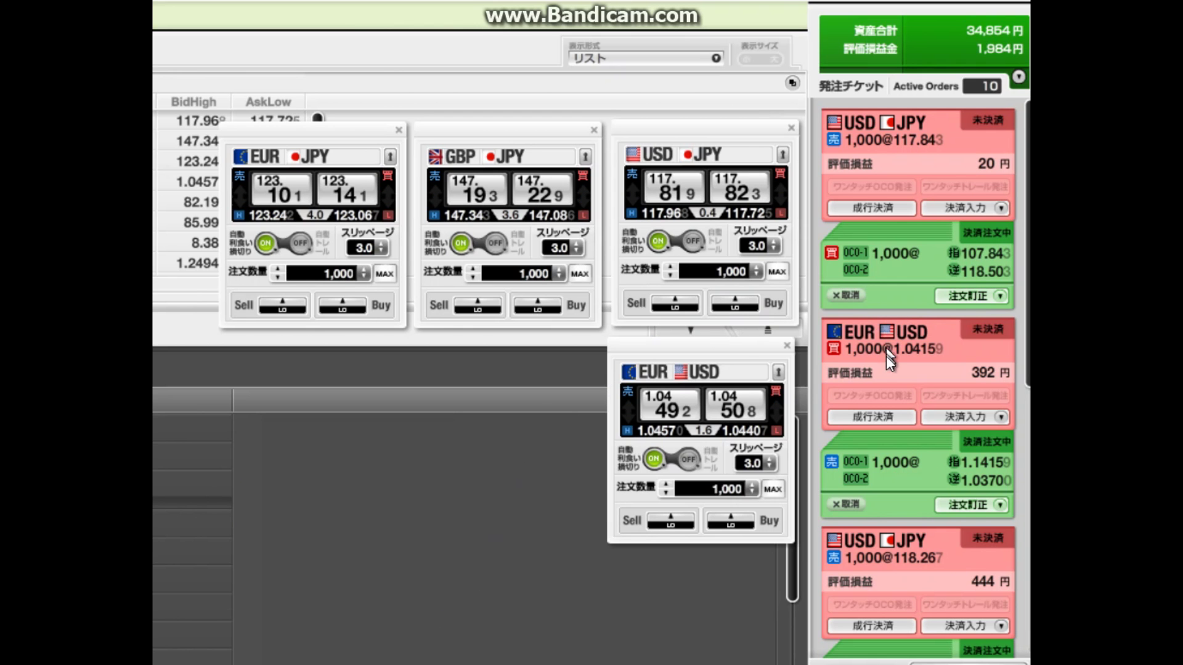
Review the open positions and their attached OCO settlement orders in the order ticket list
{"action": "scroll", "coordinate": [886, 357], "scroll_direction": "down", "scroll_amount": 5}
{"action": "scroll", "coordinate": [856, 410], "scroll_direction": "down", "scroll_amount": 3}
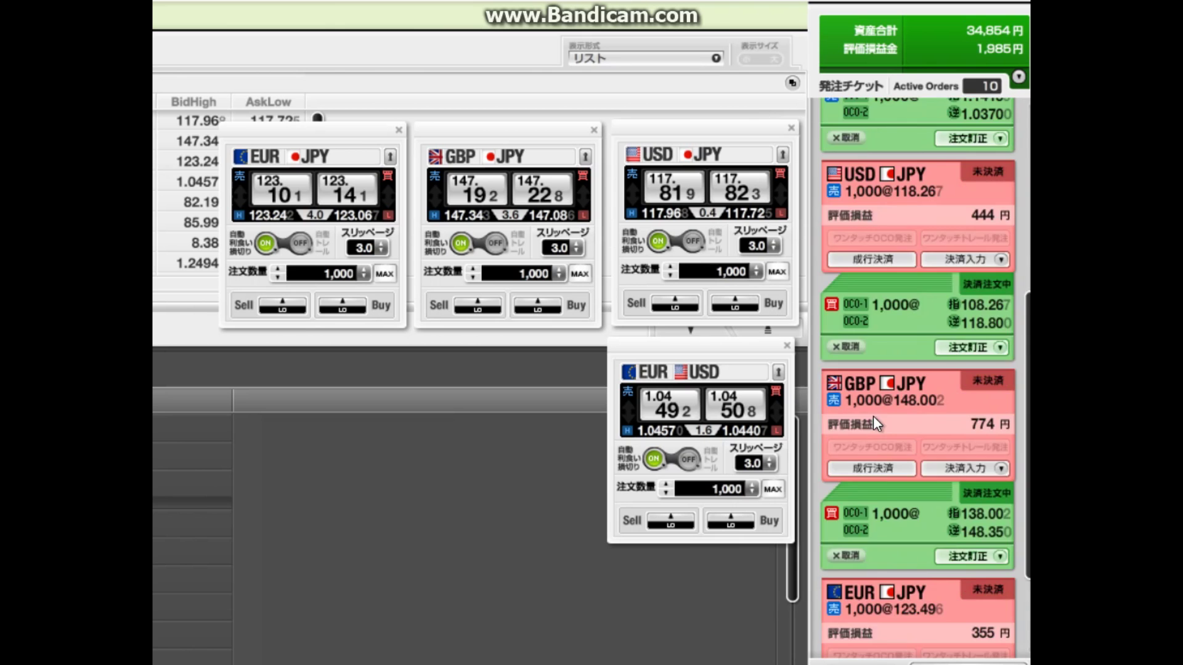
{"action": "scroll", "coordinate": [869, 425], "scroll_direction": "down", "scroll_amount": 3}
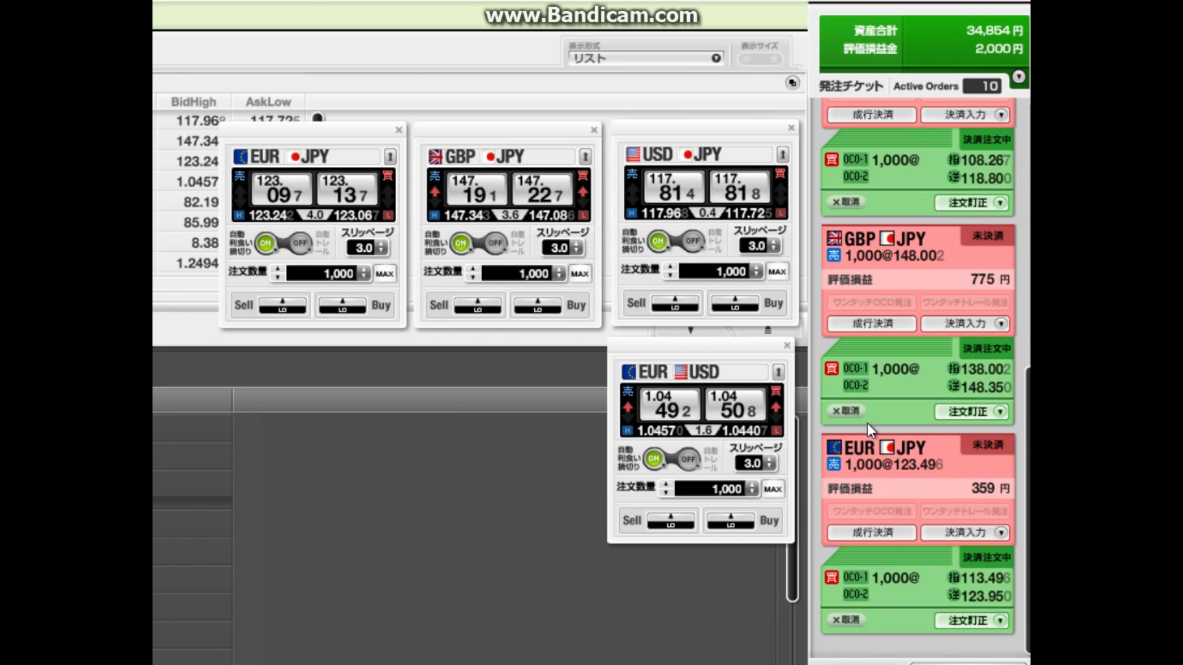
{"action": "scroll", "coordinate": [868, 423], "scroll_direction": "up", "scroll_amount": 5}
{"action": "scroll", "coordinate": [875, 422], "scroll_direction": "up", "scroll_amount": 9}
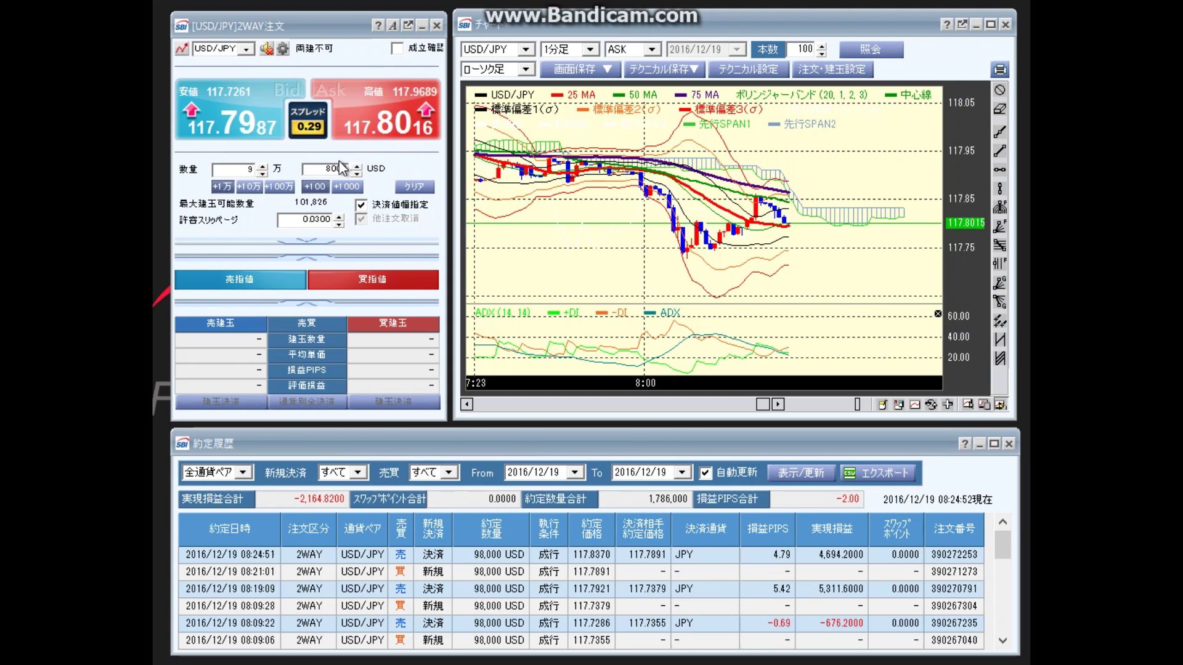
Buy 98,000 USD of USD/JPY at market and set the OCO2 stop price of its settlement order to 117.7590
{"action": "type", "text": "0"}
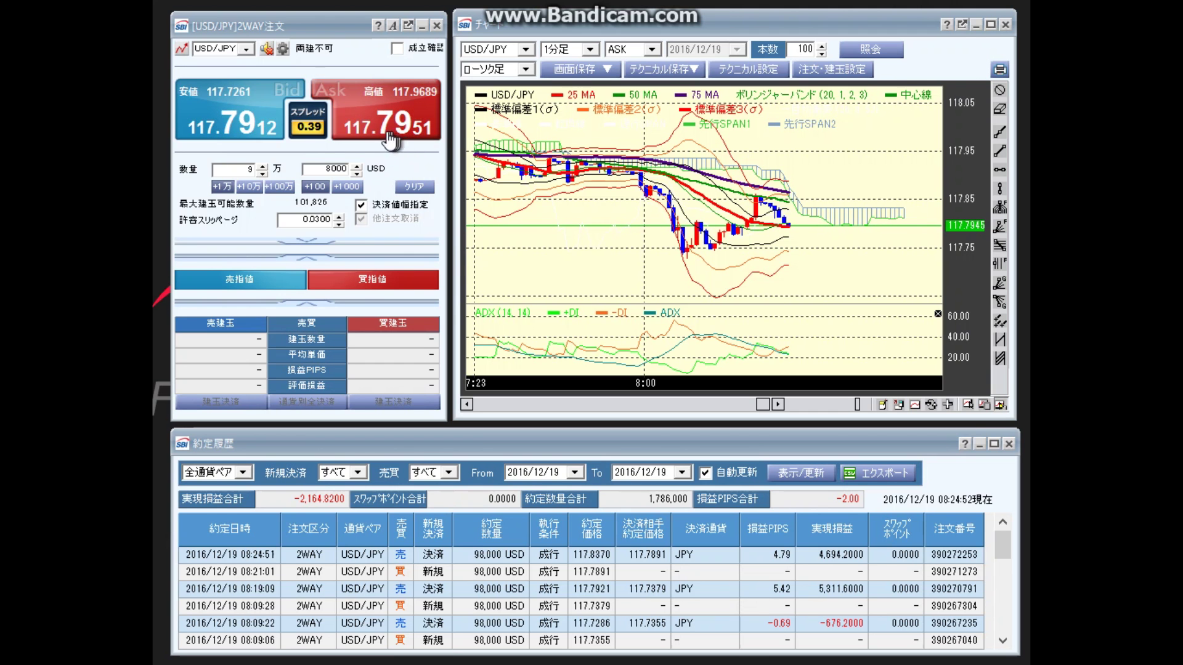
{"action": "left_click", "coordinate": [316, 203]}
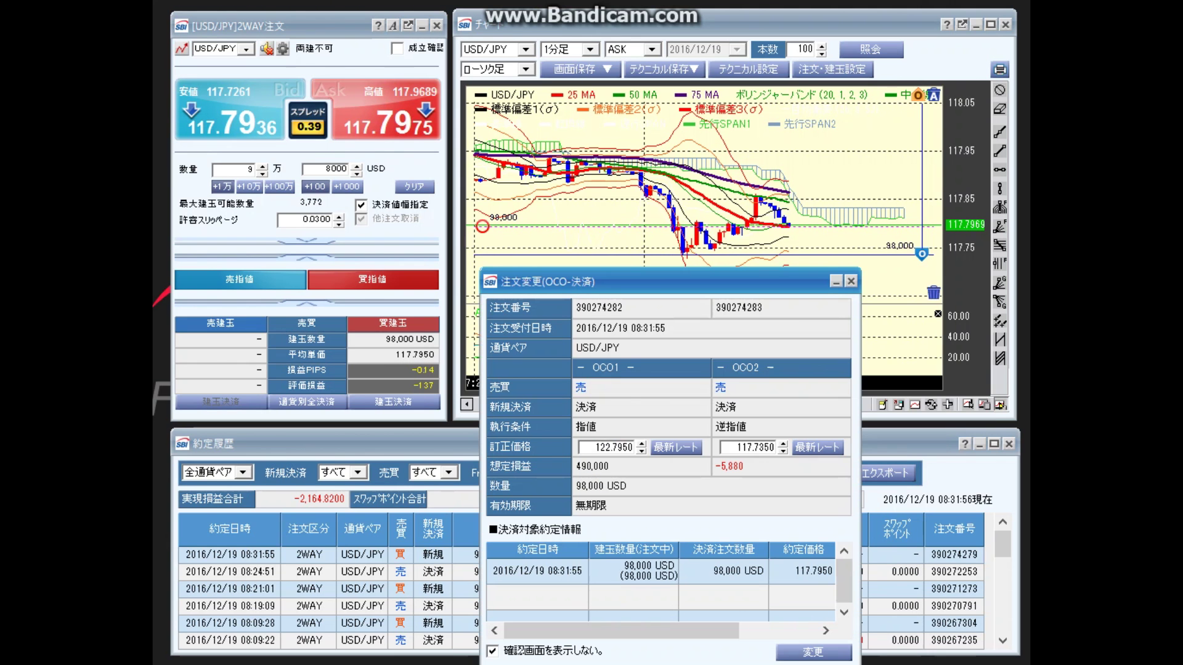
{"action": "left_click", "coordinate": [789, 444]}
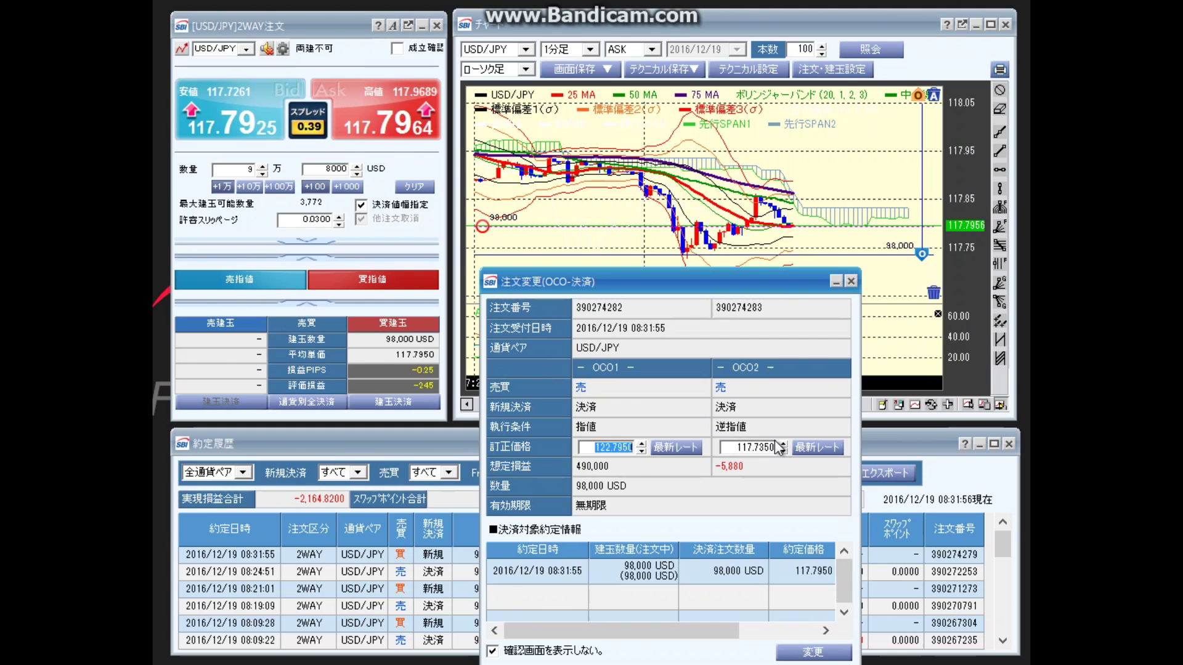
{"action": "left_click", "coordinate": [787, 441]}
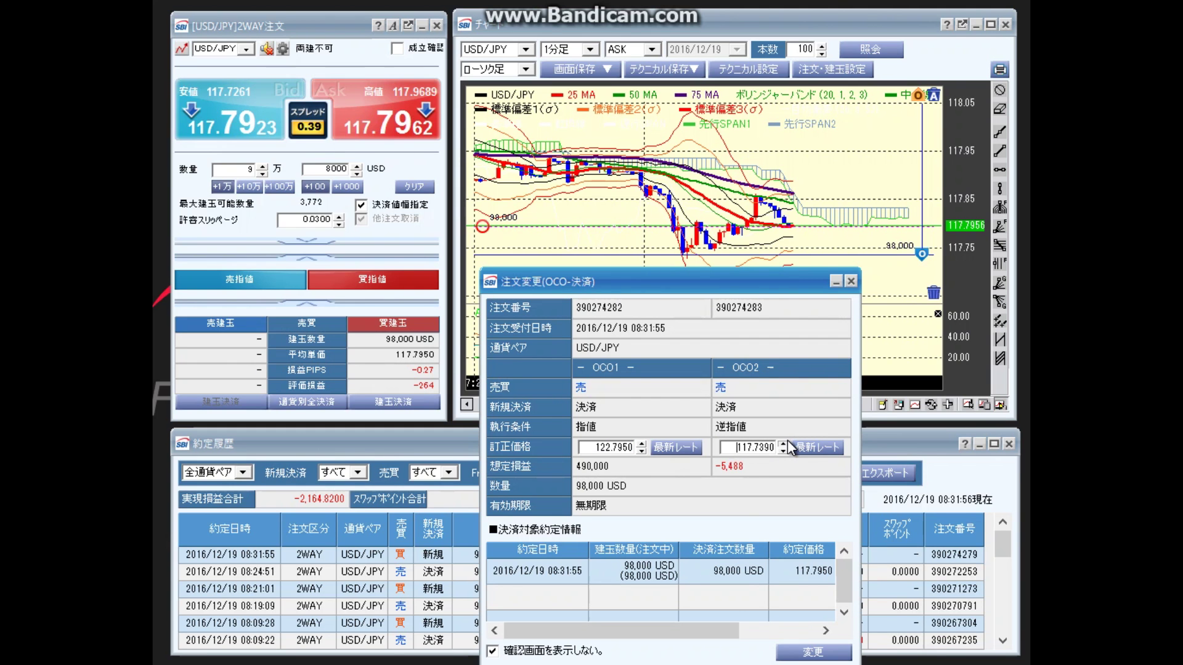
{"action": "left_click", "coordinate": [788, 440]}
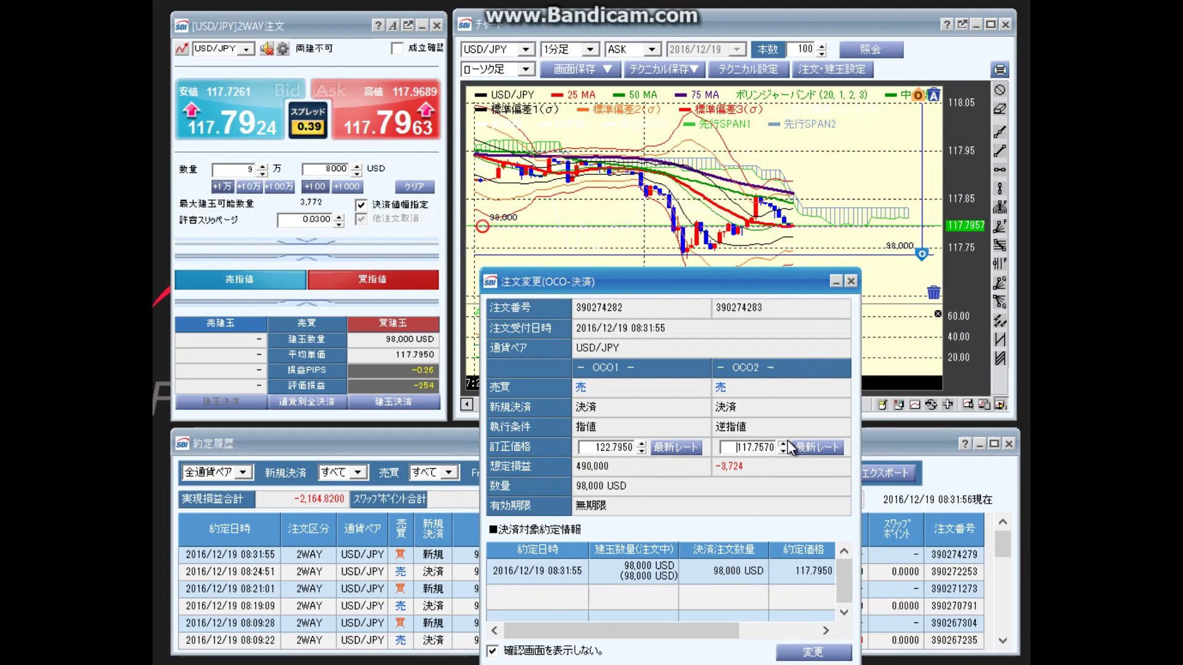
{"action": "left_click", "coordinate": [810, 652]}
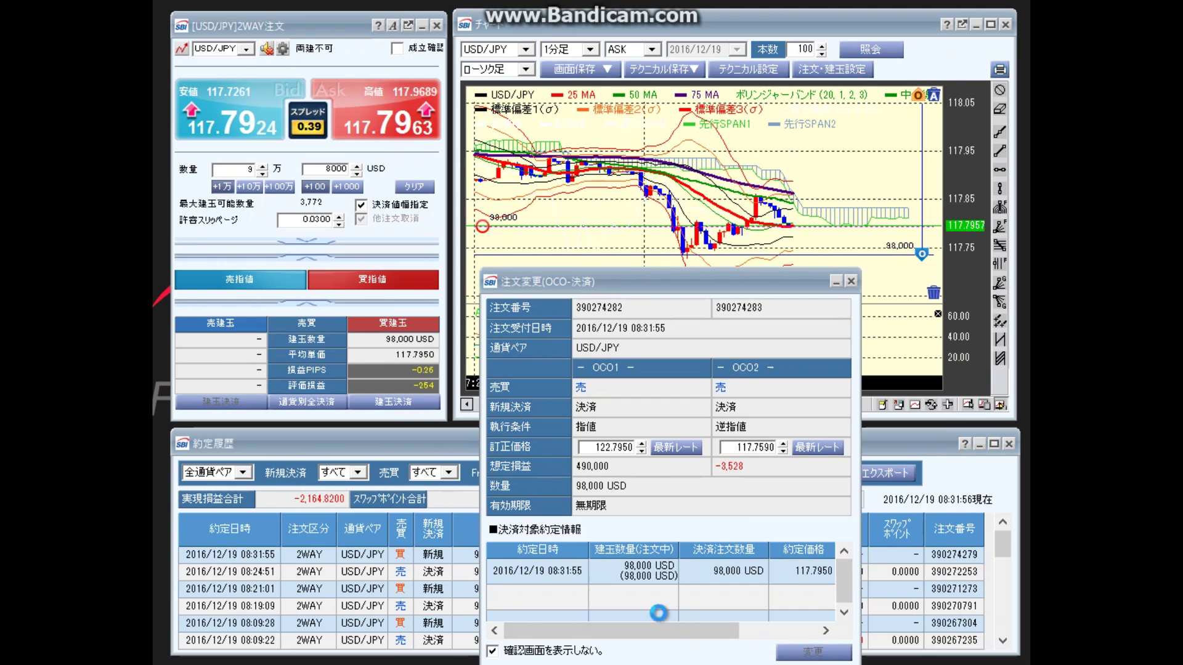
{"action": "left_click", "coordinate": [425, 630]}
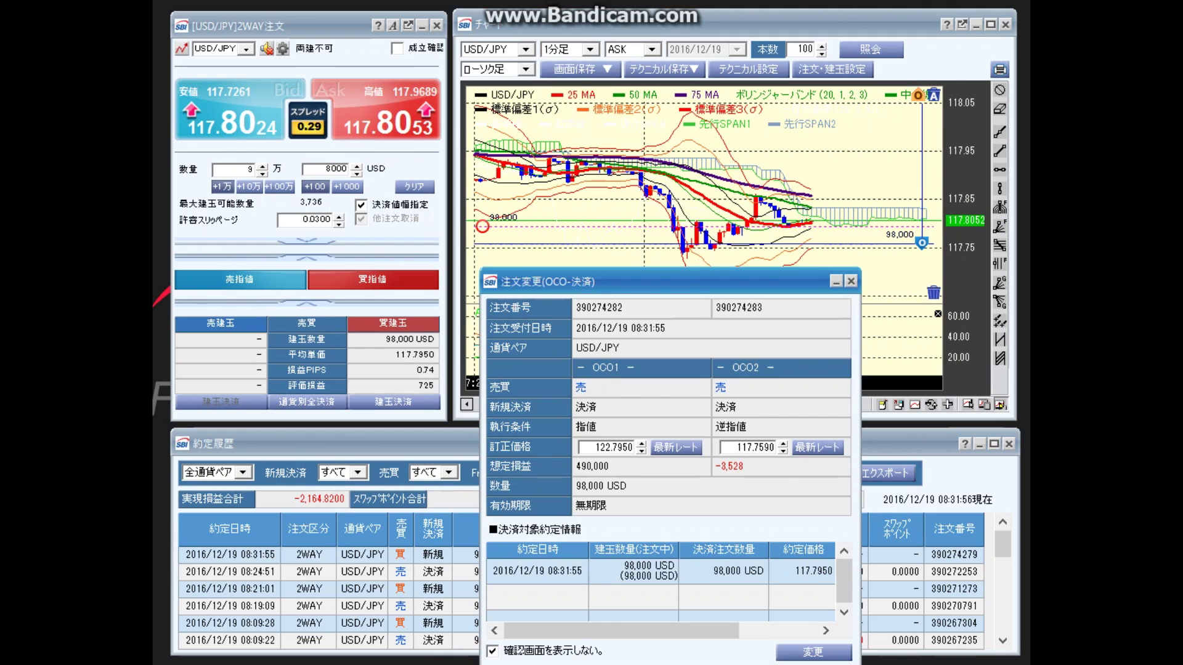
Set the long position's OCO2 stop price to 117.7700, and close the 98,000 USD position at market
{"action": "left_click", "coordinate": [783, 444]}
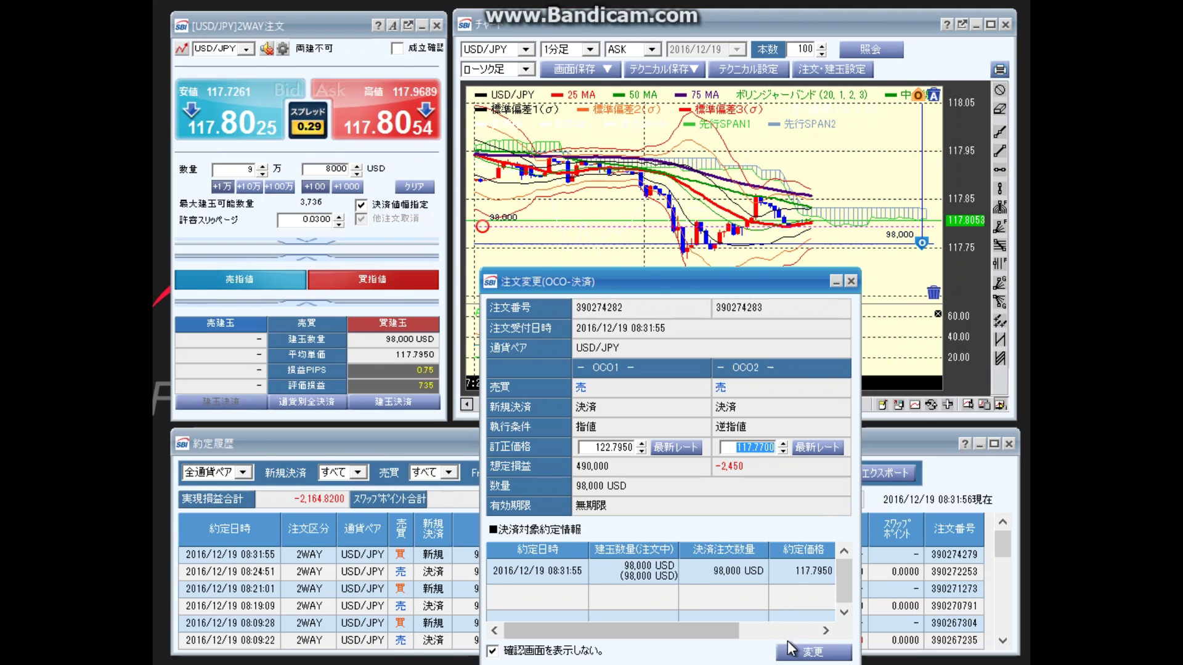
{"action": "left_click", "coordinate": [804, 655]}
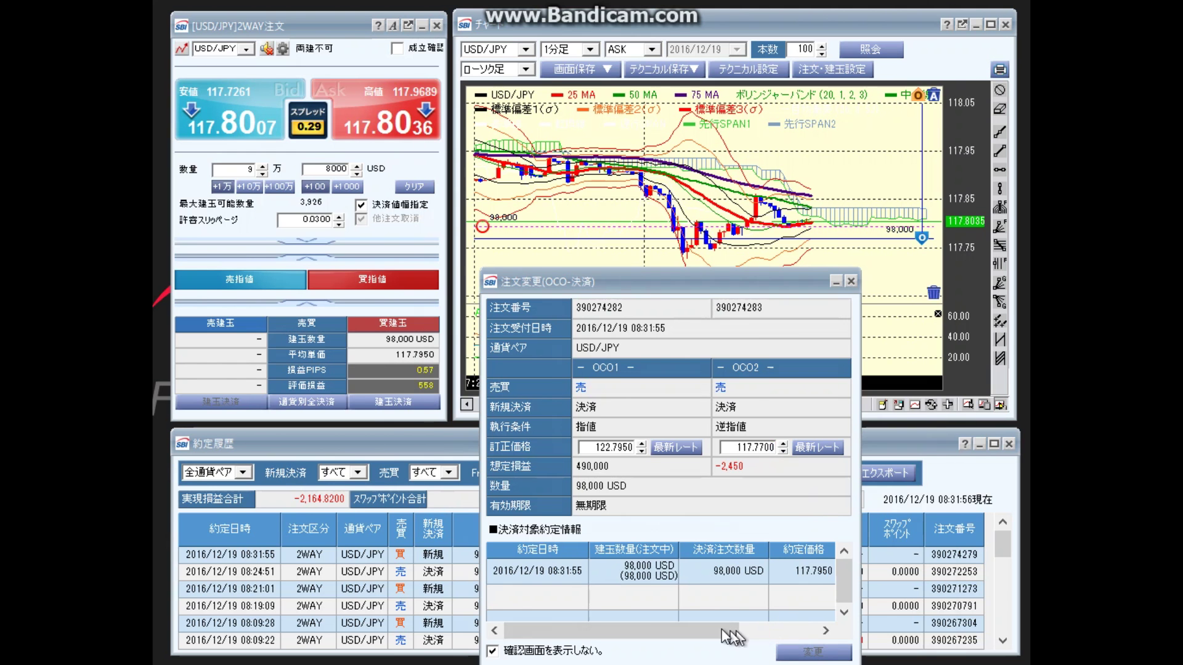
{"action": "left_click", "coordinate": [435, 632]}
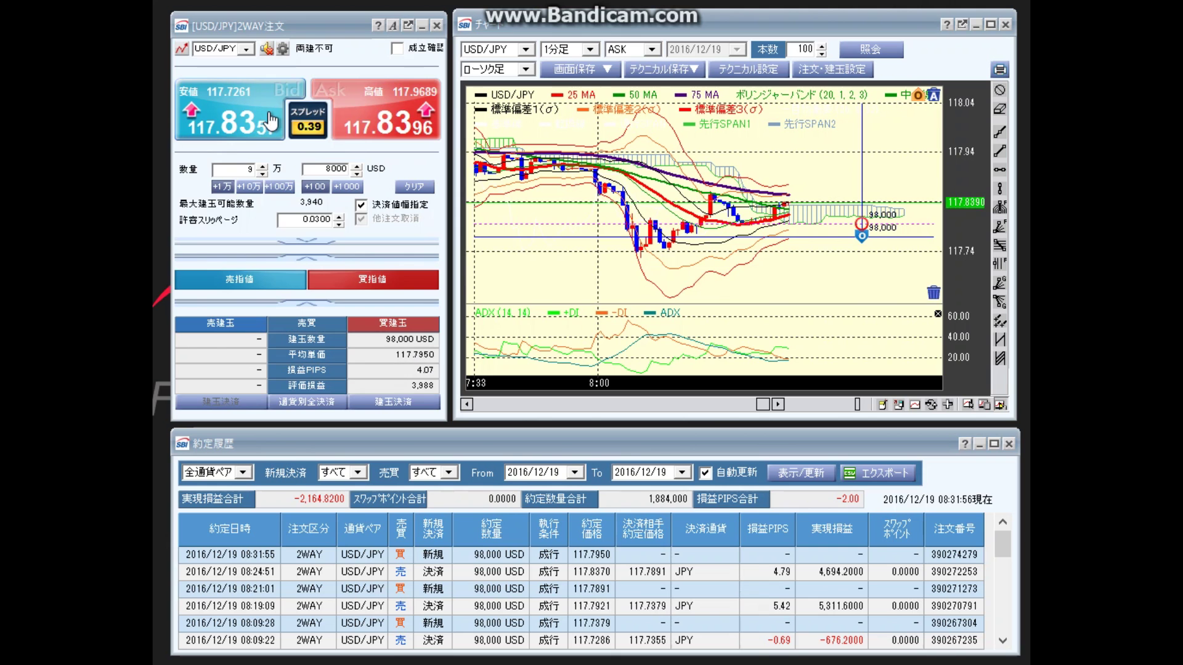
{"action": "left_click", "coordinate": [269, 120]}
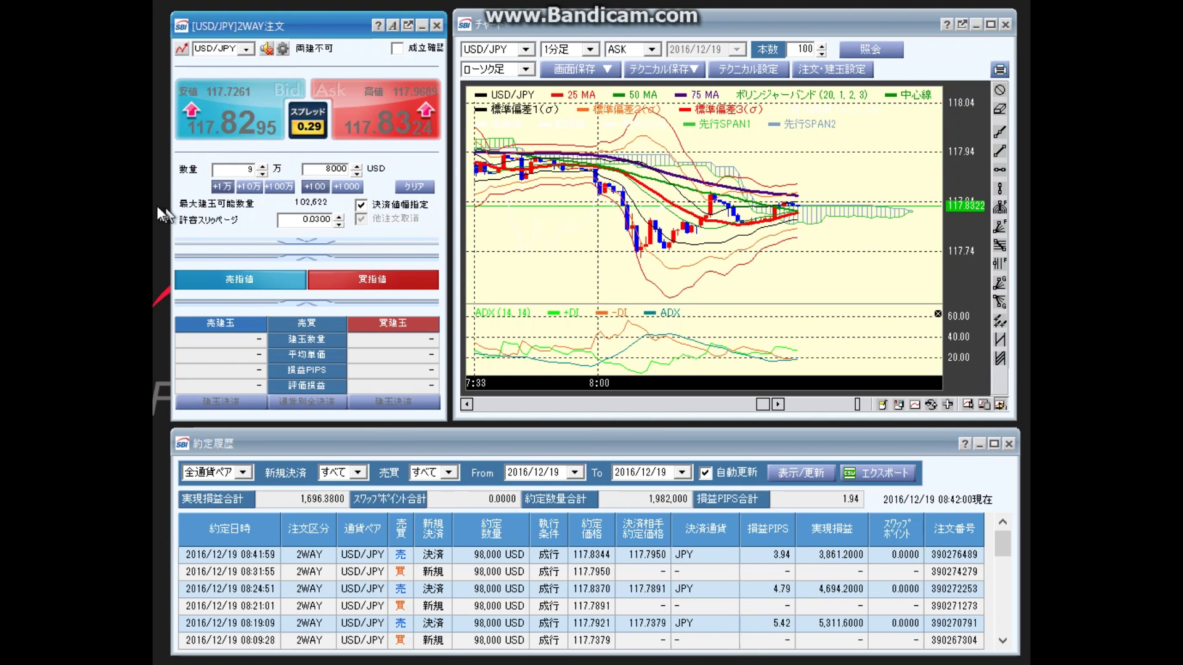
Sell 98,000 USD of USD/JPY at market and set the OCO2 stop price of its settlement order to 117.865
{"action": "left_click", "coordinate": [227, 120]}
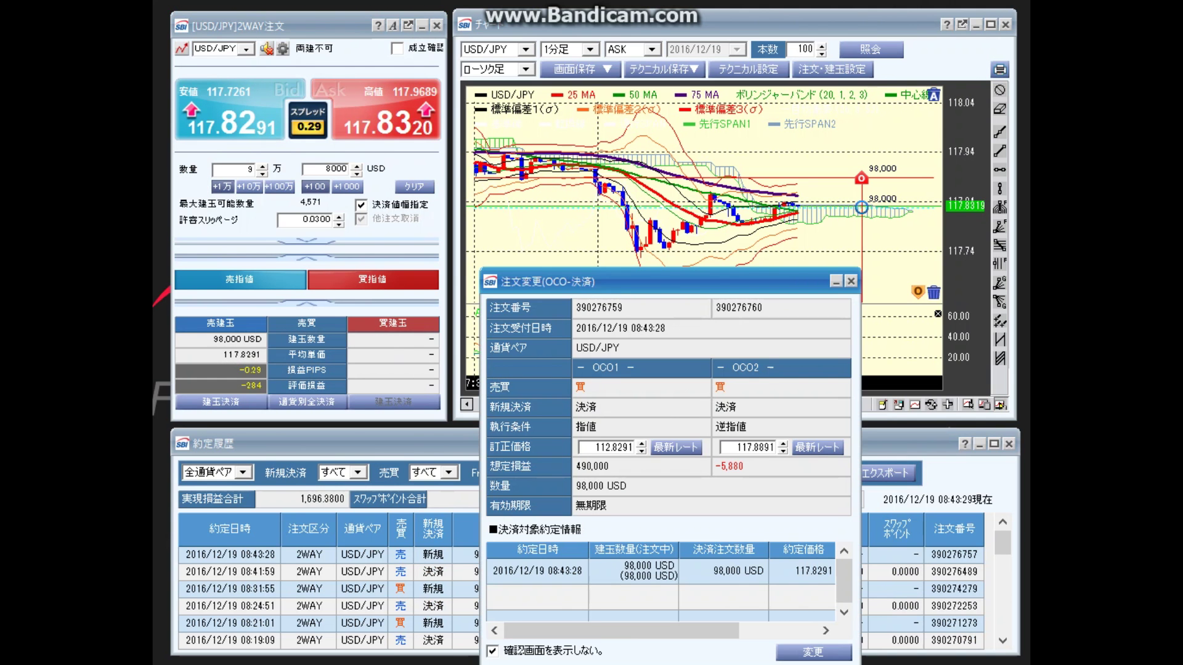
{"action": "key", "text": "shift+Tab"}
{"action": "key", "text": "shift+Tab"}
{"action": "left_click", "coordinate": [773, 449]}
{"action": "key", "text": "shift+Left"}
{"action": "key", "text": "shift+Left"}
{"action": "key", "text": "shift+Left"}
{"action": "key", "text": "shift+Left"}
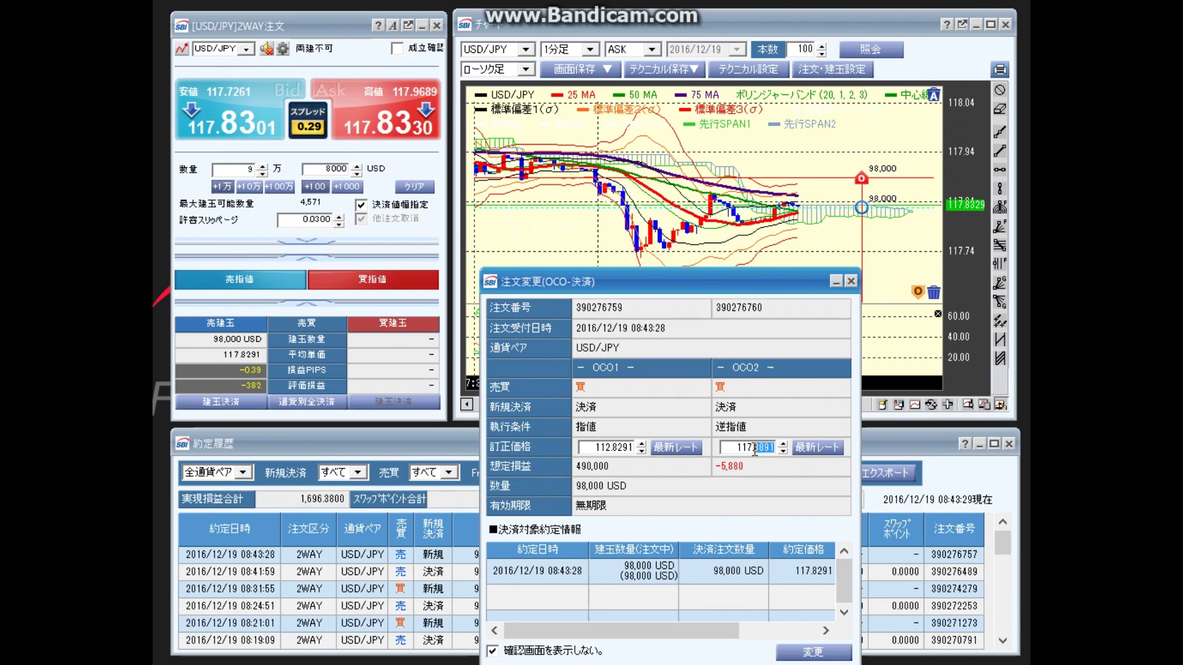
{"action": "type", "text": "65"}
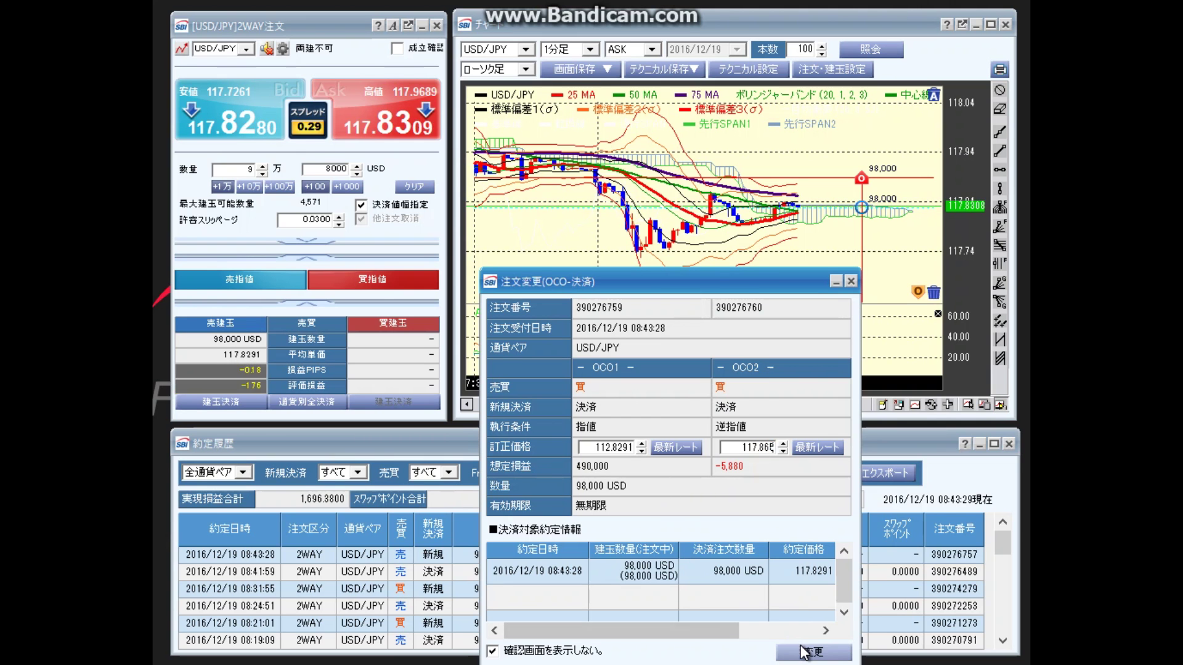
{"action": "left_click", "coordinate": [811, 651]}
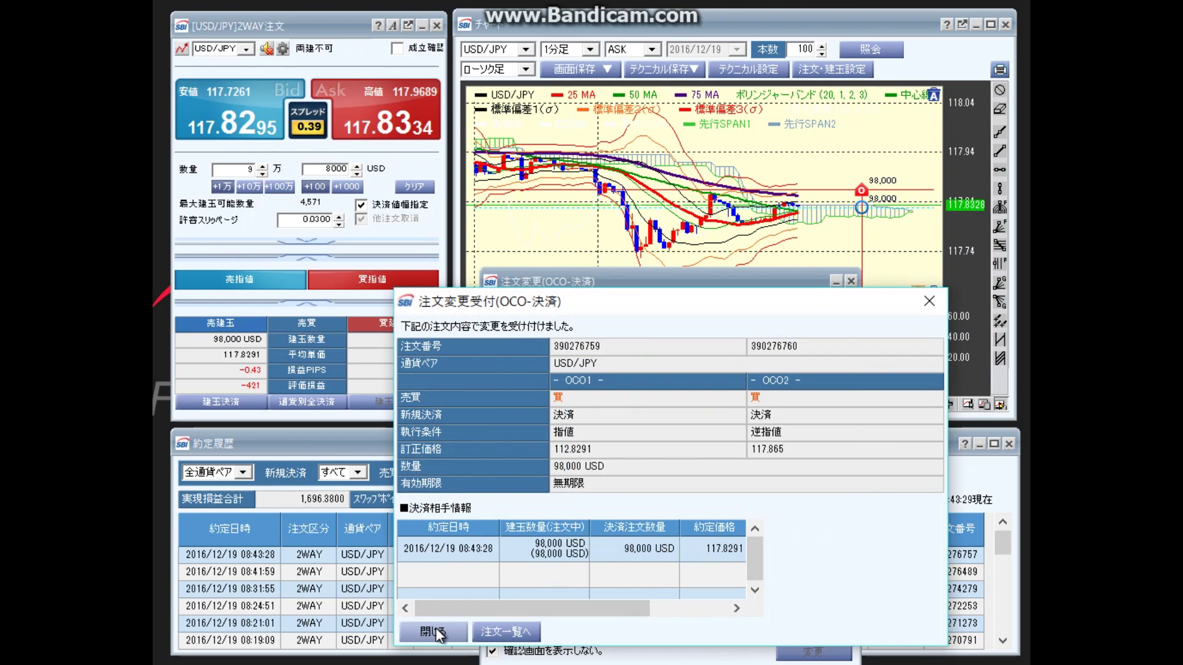
{"action": "left_click", "coordinate": [431, 630]}
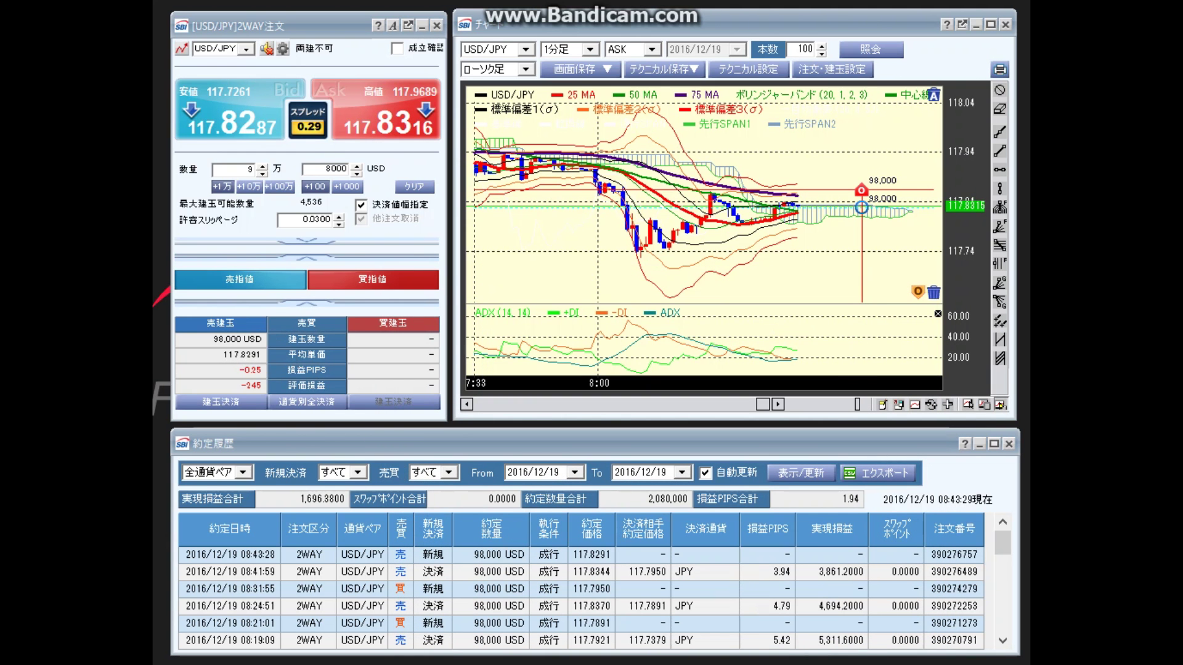
Set the short position's OCO2 stop price to 117.8620, and buy back the 98,000 USD at market
{"action": "left_click", "coordinate": [780, 452]}
{"action": "left_click", "coordinate": [781, 450]}
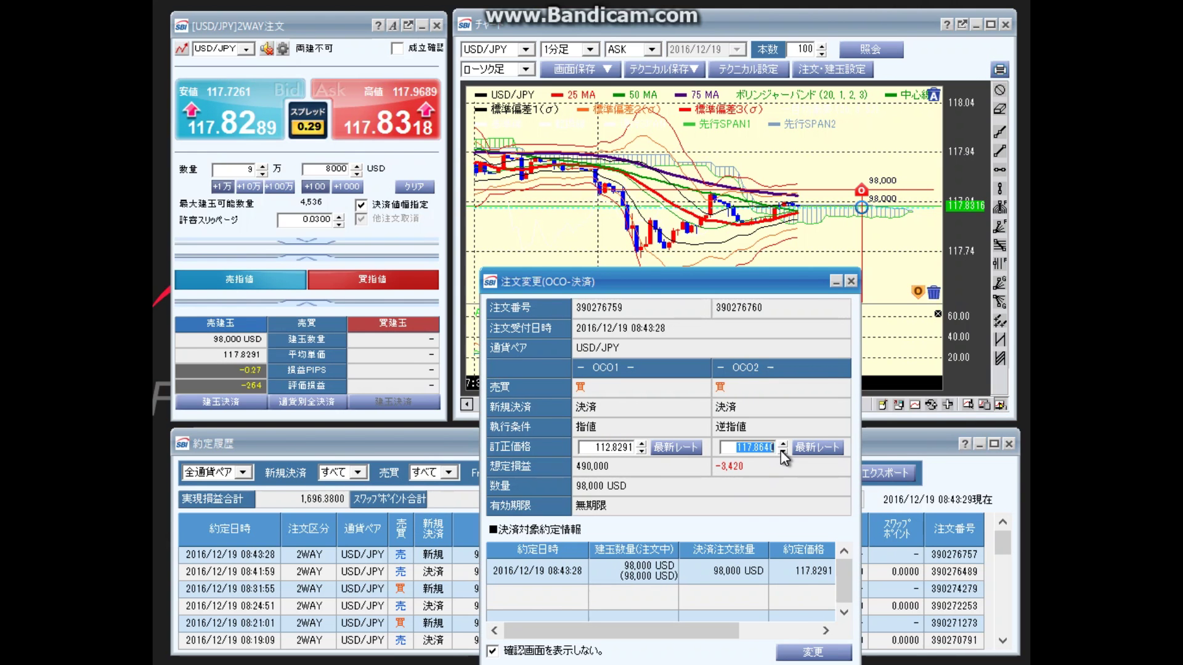
{"action": "left_click", "coordinate": [788, 649]}
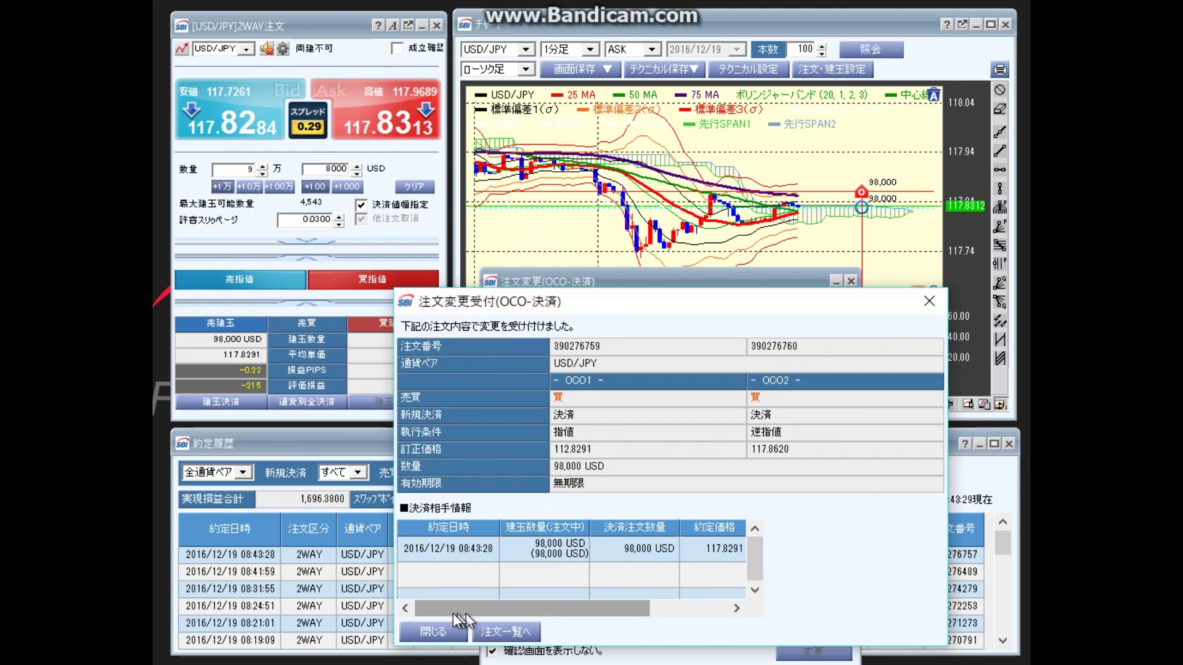
{"action": "left_click", "coordinate": [436, 625]}
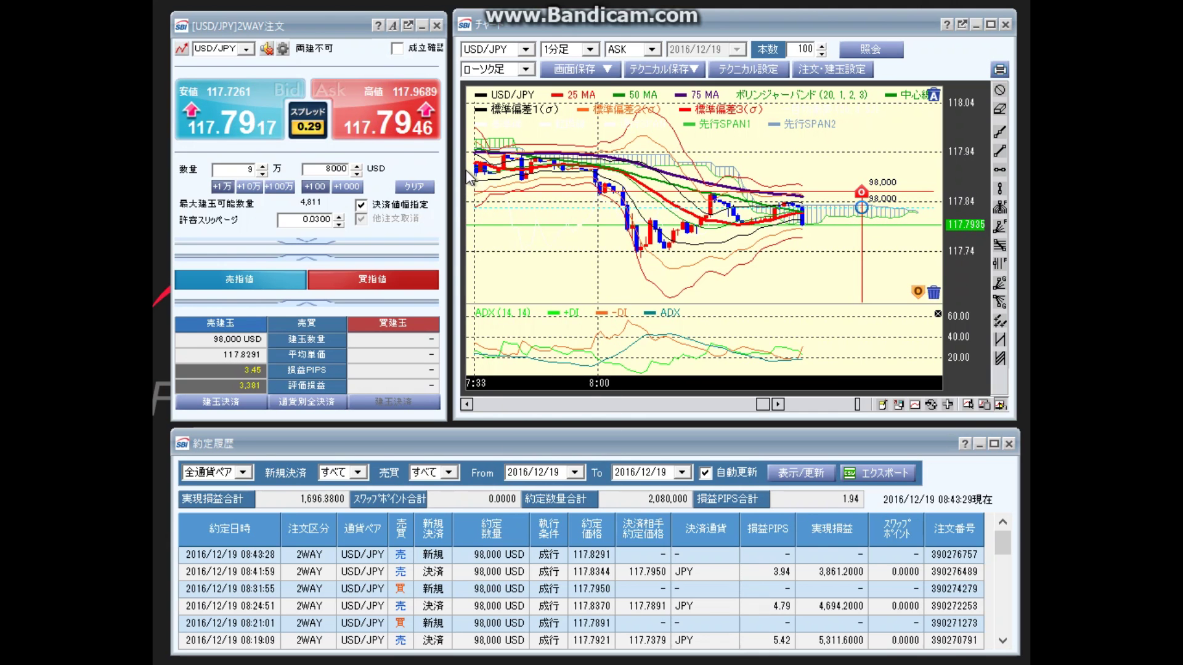
{"action": "left_click", "coordinate": [432, 132]}
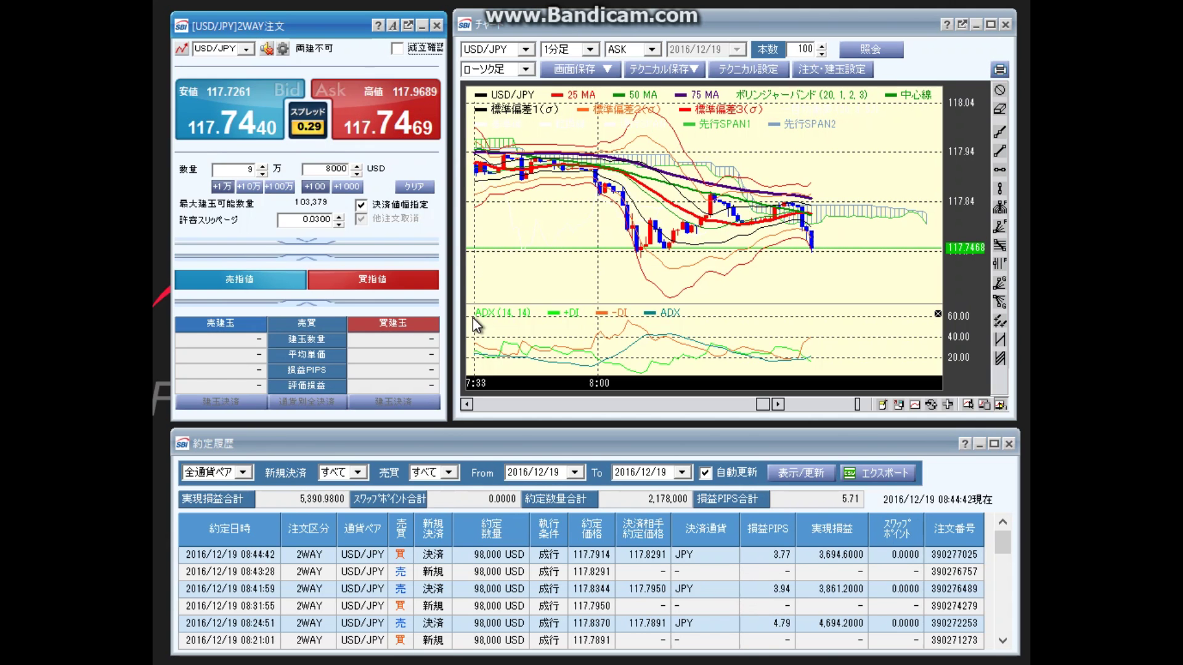
Buy 98,000 USD of USD/JPY at market and set the OCO2 stop price of its settlement order to 117.7023
{"action": "mouse_move", "coordinate": [477, 212]}
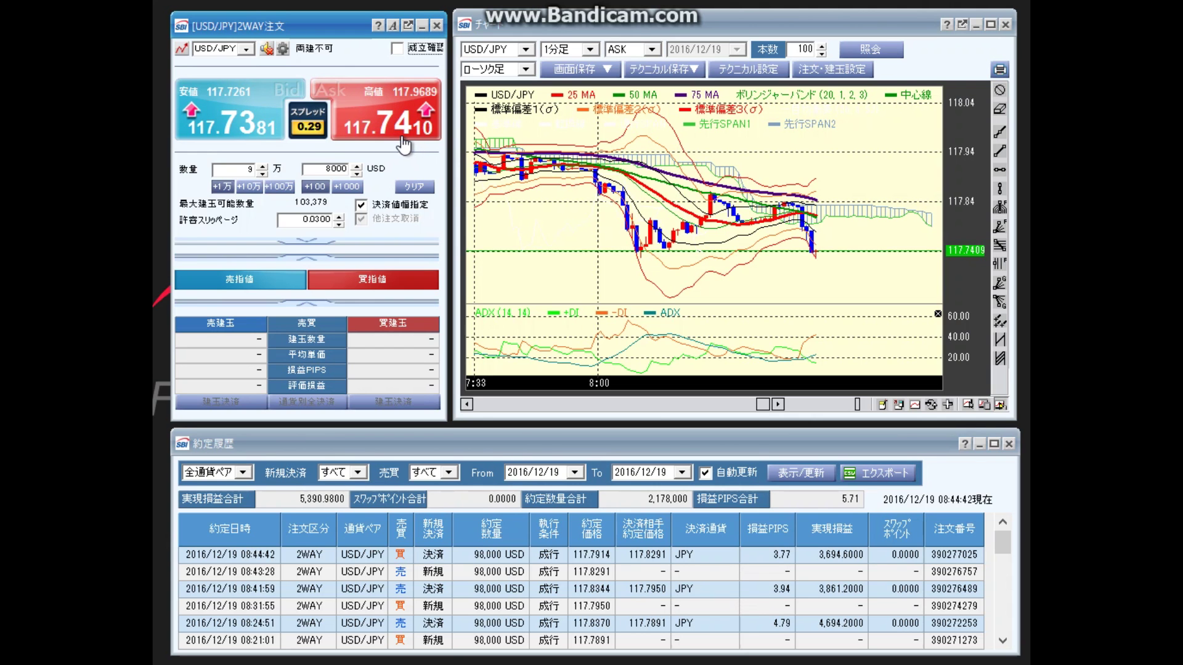
{"action": "left_click", "coordinate": [402, 145]}
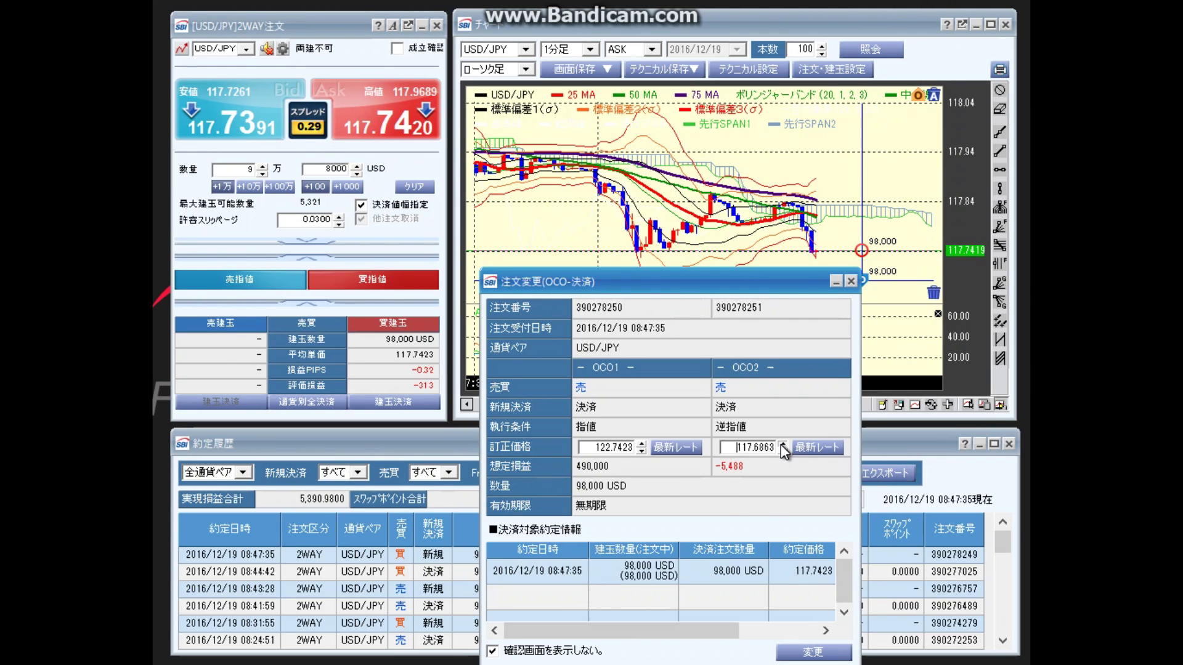
{"action": "left_click", "coordinate": [781, 445]}
{"action": "left_click", "coordinate": [781, 445]}
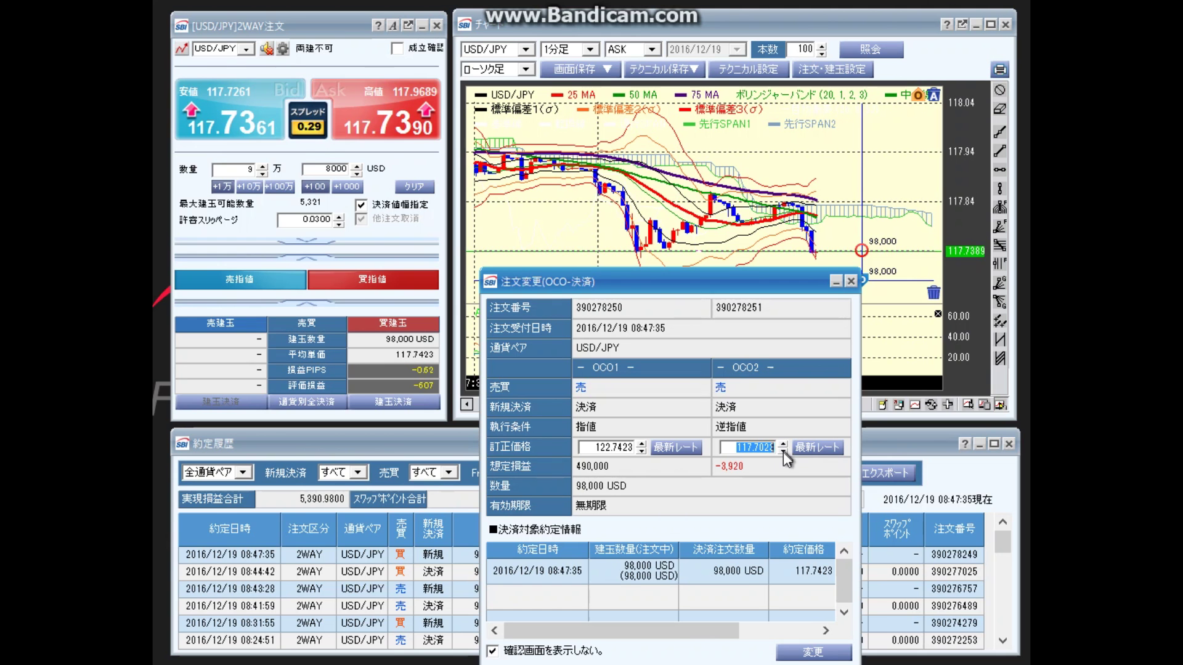
{"action": "left_click", "coordinate": [795, 652]}
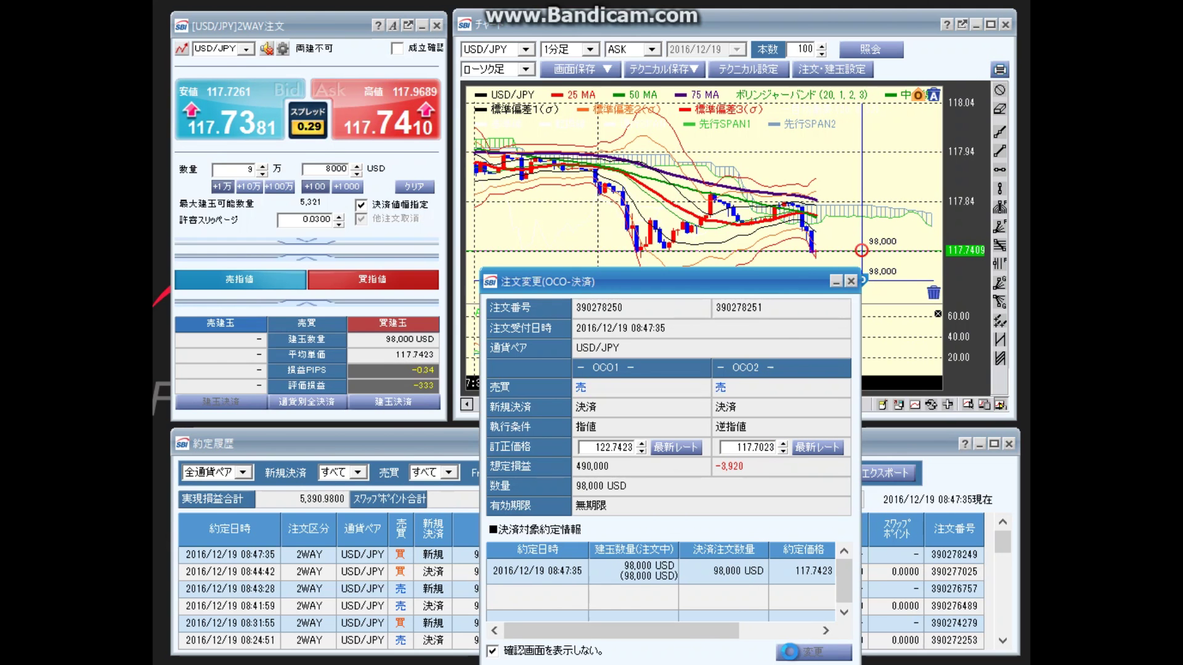
{"action": "left_click", "coordinate": [431, 639]}
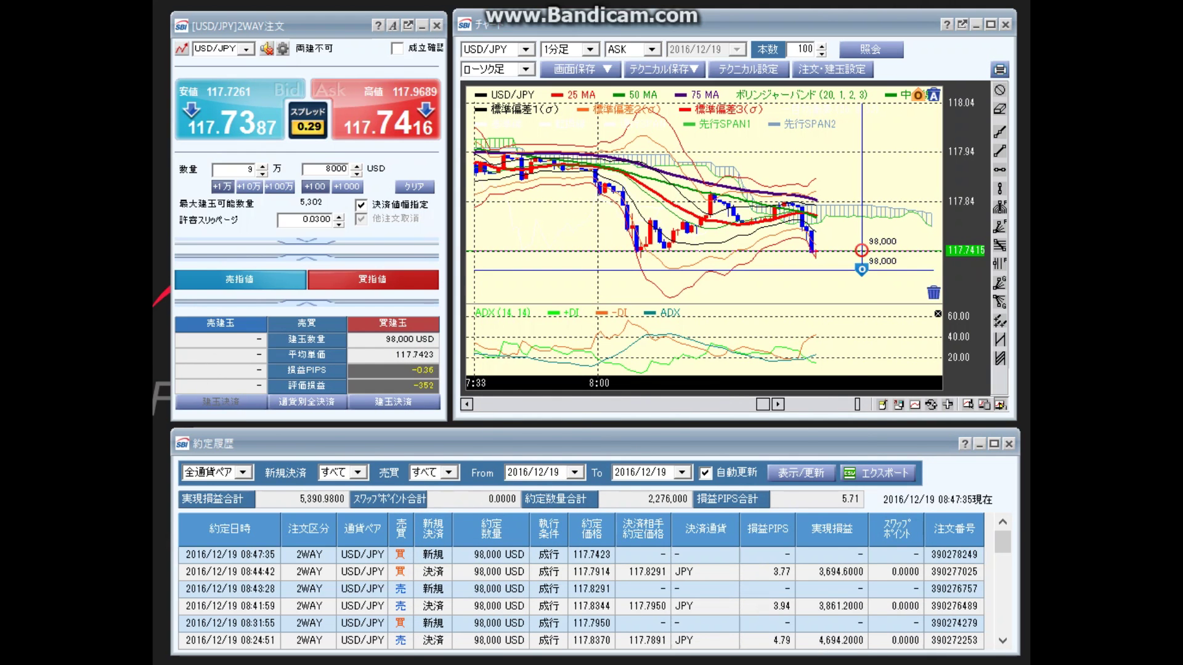
Change the OCO settlement order of the new long position so its OCO2 stop price is 117.7083
{"action": "double_click", "coordinate": [862, 269]}
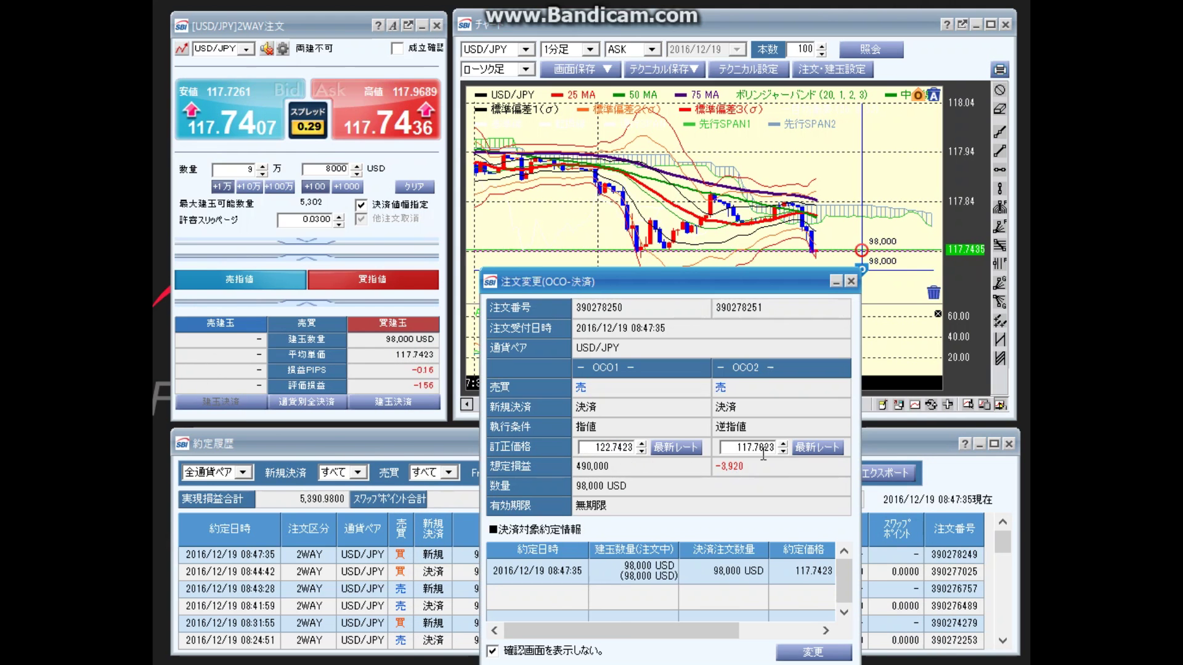
{"action": "left_click", "coordinate": [782, 444]}
{"action": "left_click", "coordinate": [782, 443]}
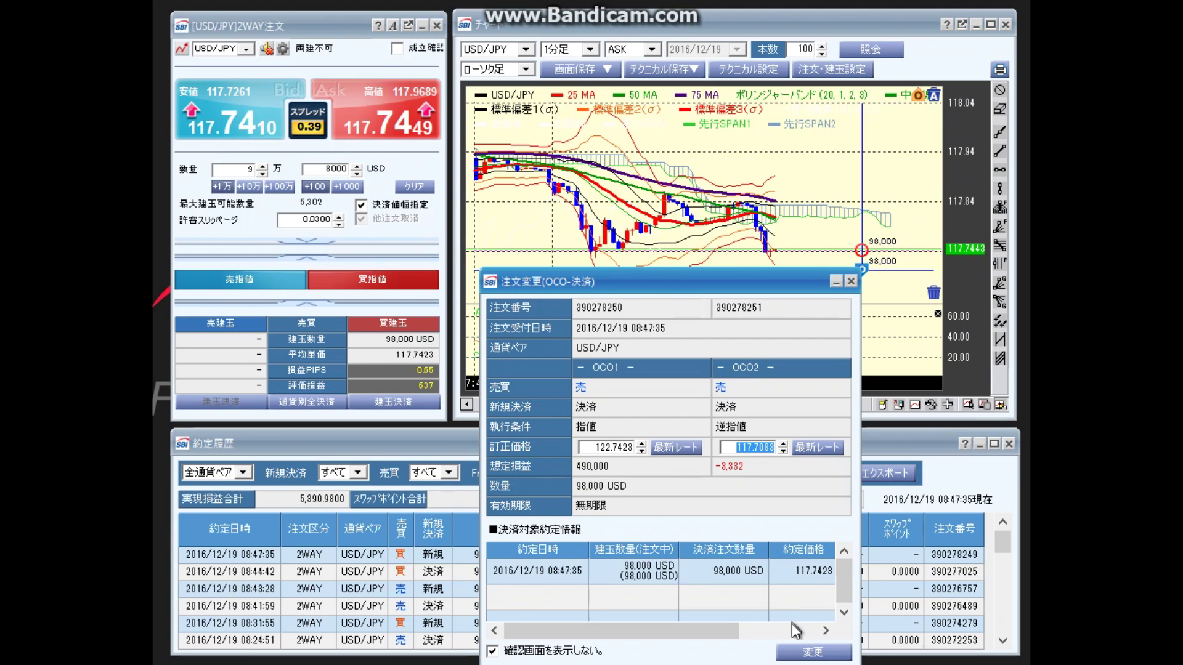
{"action": "left_click", "coordinate": [797, 651]}
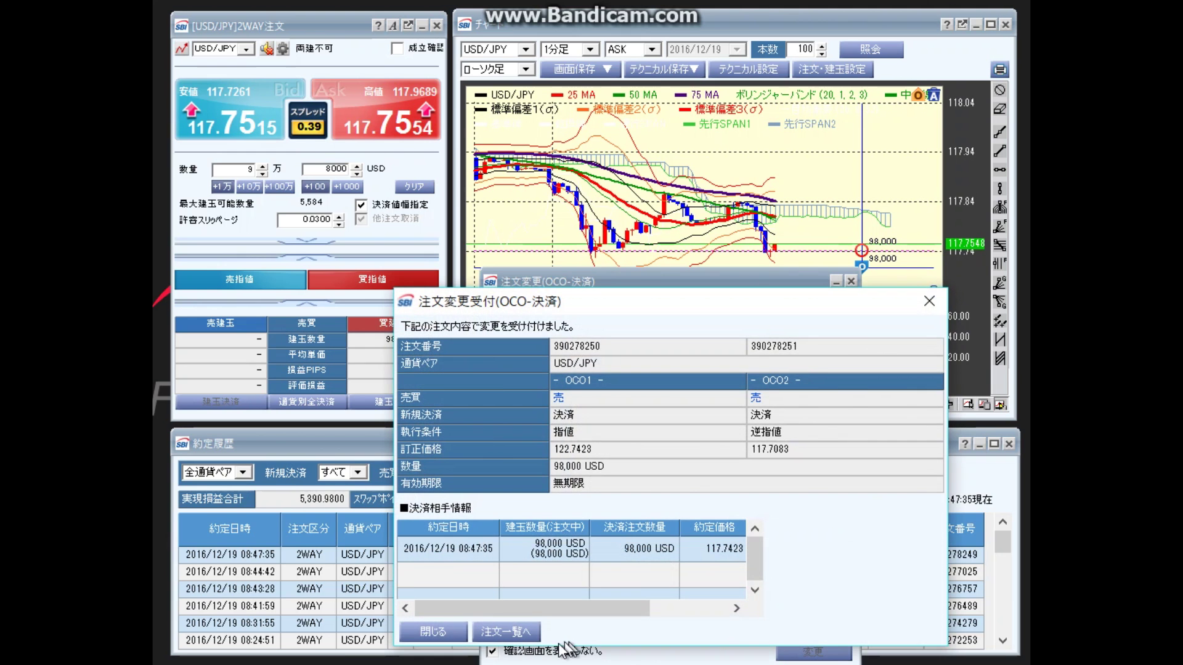
{"action": "left_click", "coordinate": [434, 633]}
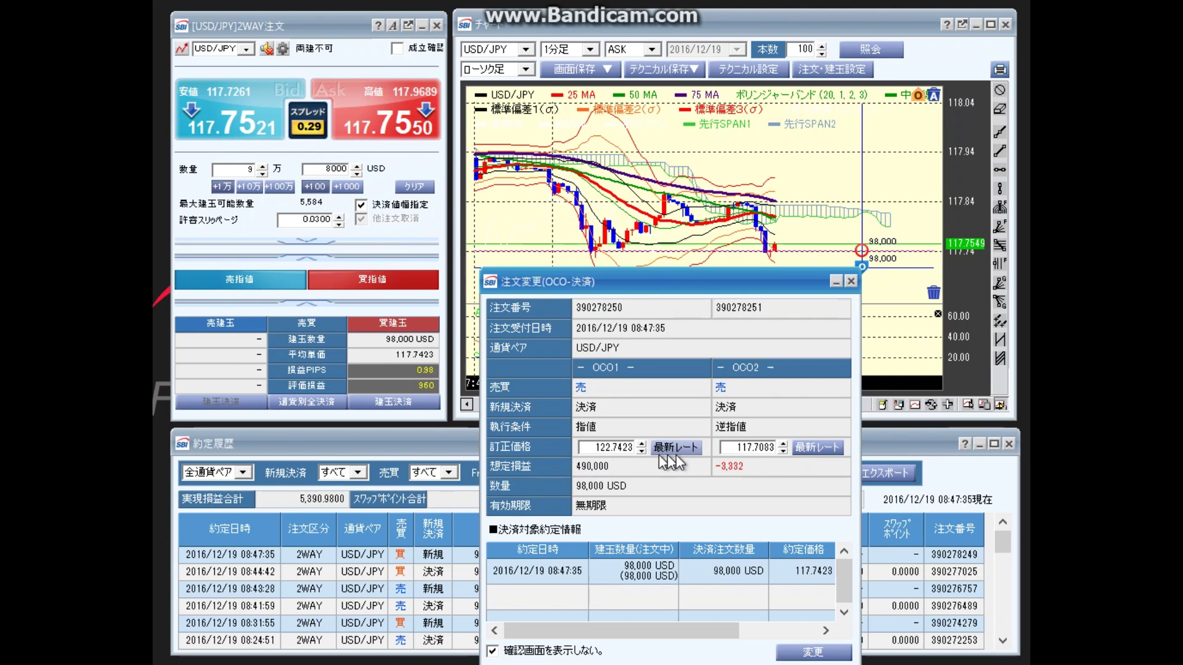
Set the long position's OCO2 stop price to 117.7203 and submit the order change
{"action": "left_click", "coordinate": [781, 446]}
{"action": "left_click", "coordinate": [786, 447]}
{"action": "left_click", "coordinate": [785, 445]}
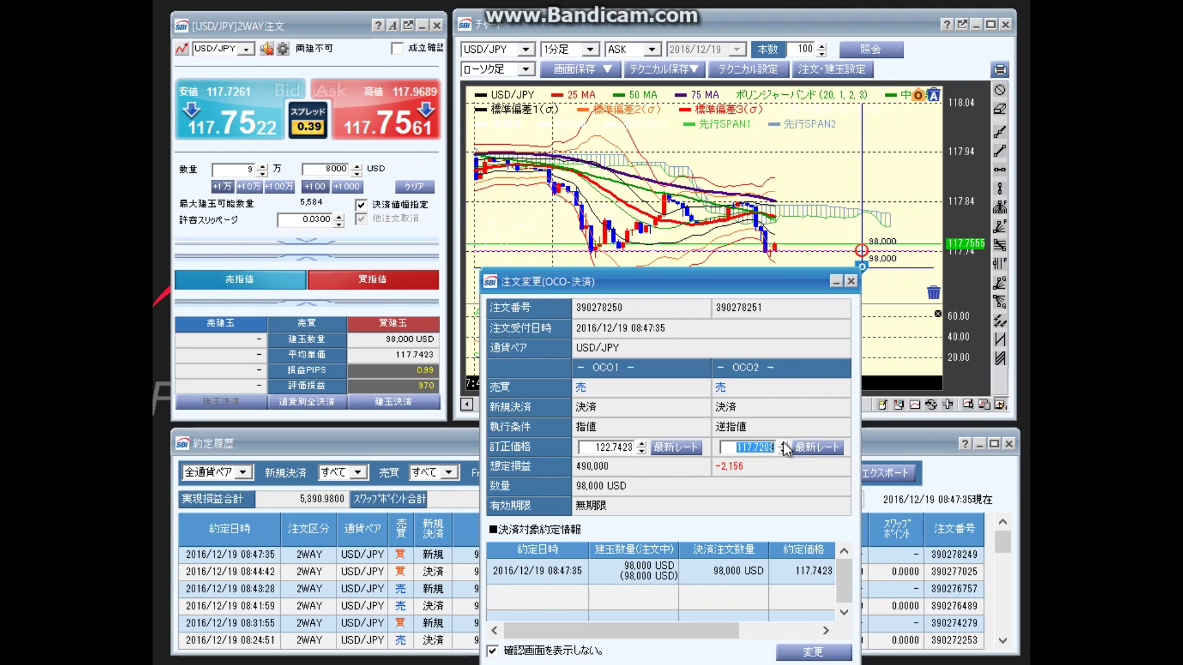
{"action": "left_click", "coordinate": [788, 650]}
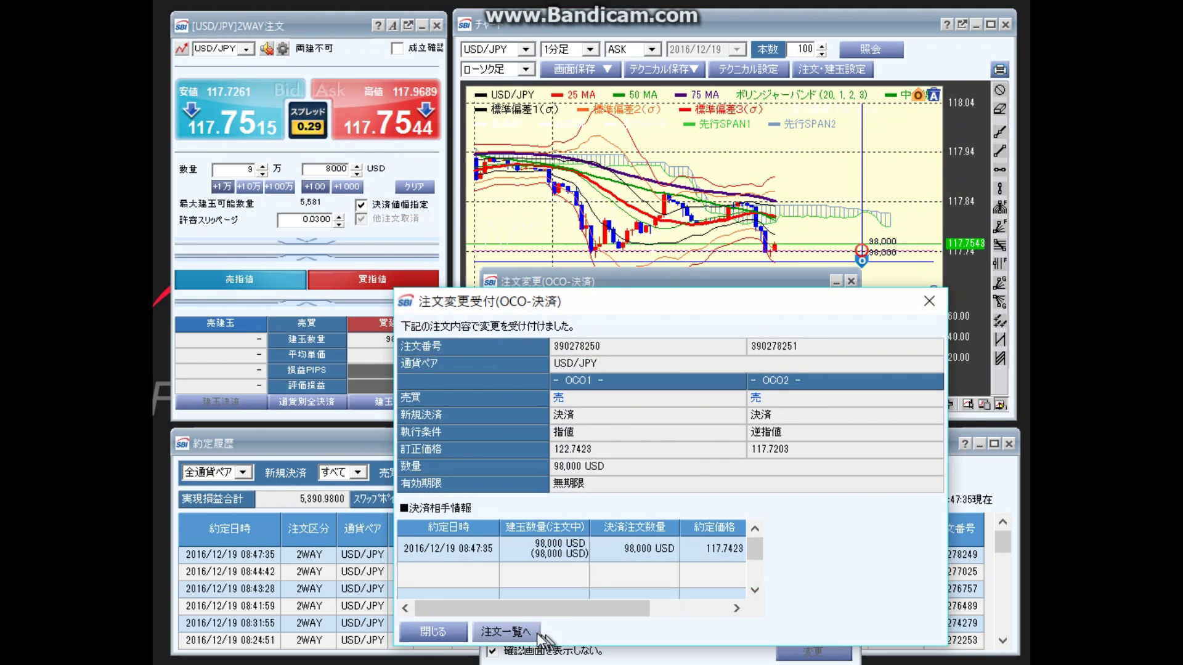
Dismiss the accepted order change and sell 98,000 USD of USD/JPY at market to close the long position
{"action": "left_click", "coordinate": [500, 633]}
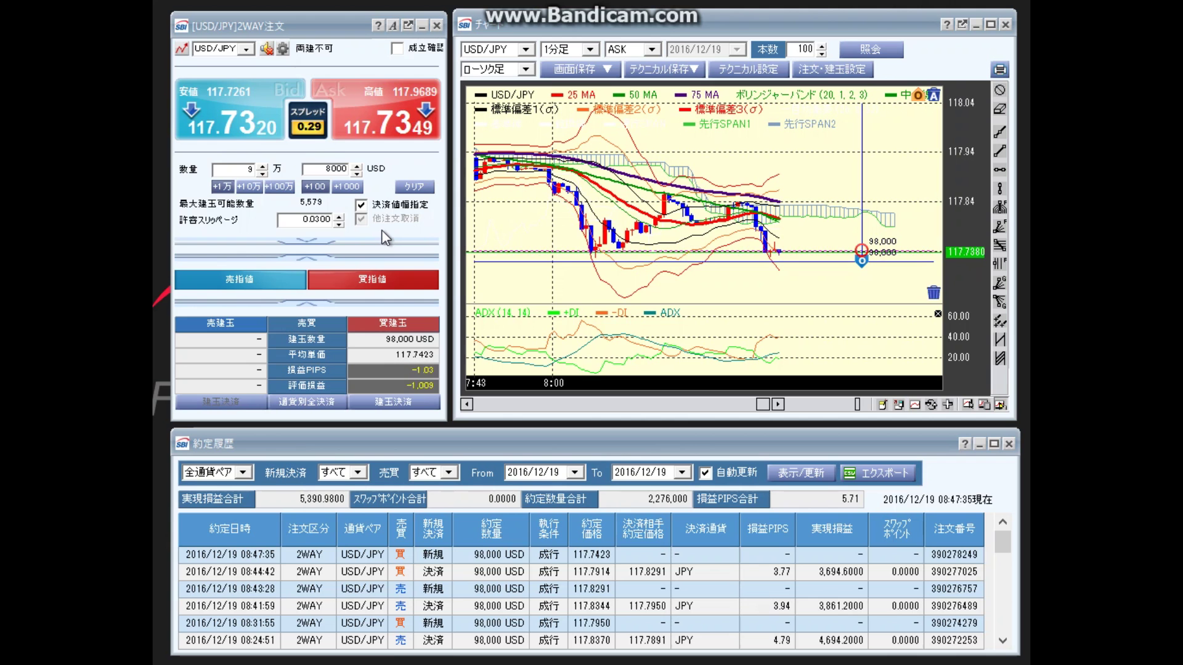
{"action": "left_click", "coordinate": [278, 123]}
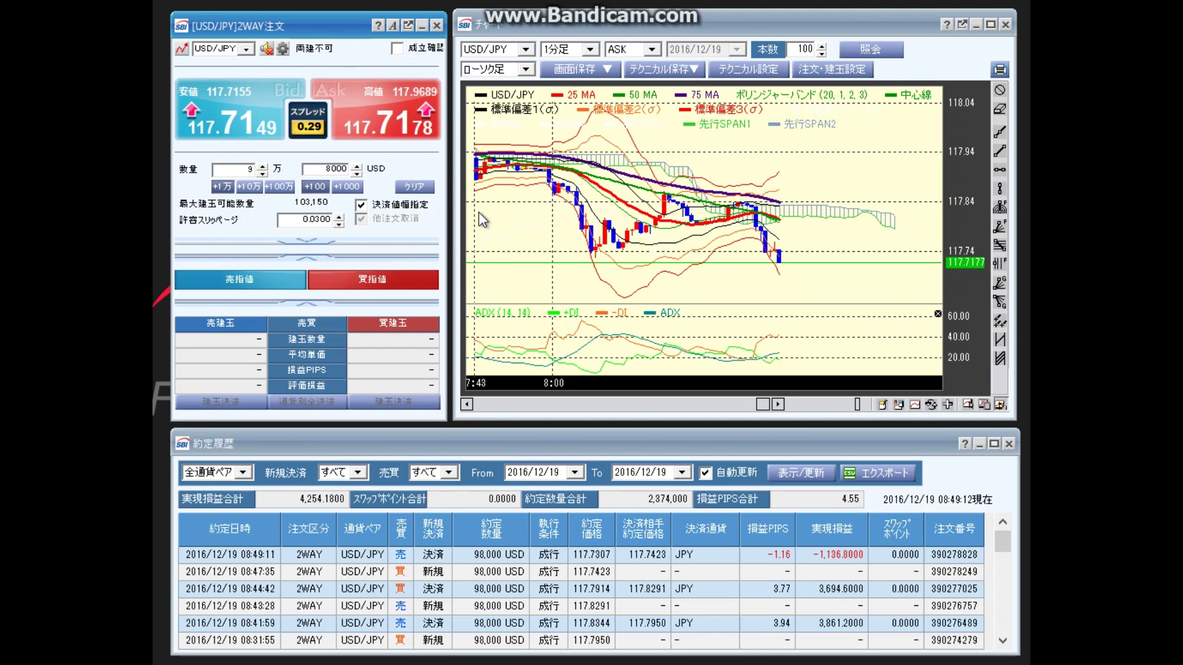
Buy 98,000 USD of USD/JPY at market and set the OCO2 stop price of its settlement order to 117.6907
{"action": "left_click", "coordinate": [387, 125]}
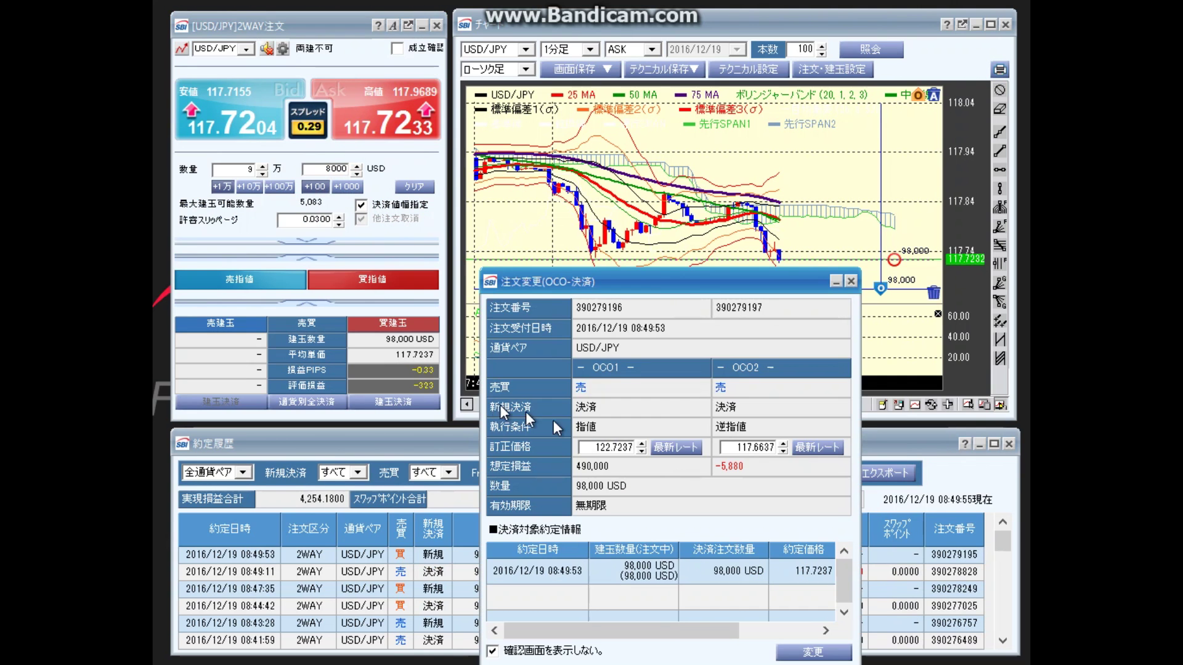
{"action": "left_click", "coordinate": [783, 444]}
{"action": "left_click", "coordinate": [784, 444]}
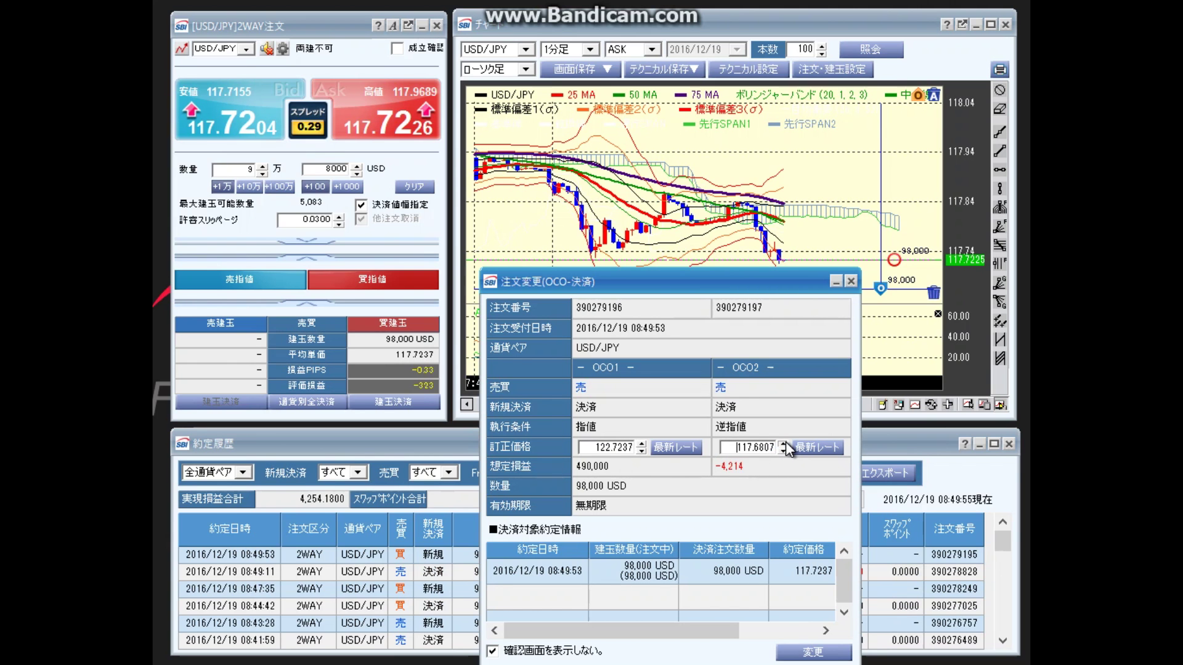
{"action": "left_click", "coordinate": [783, 443]}
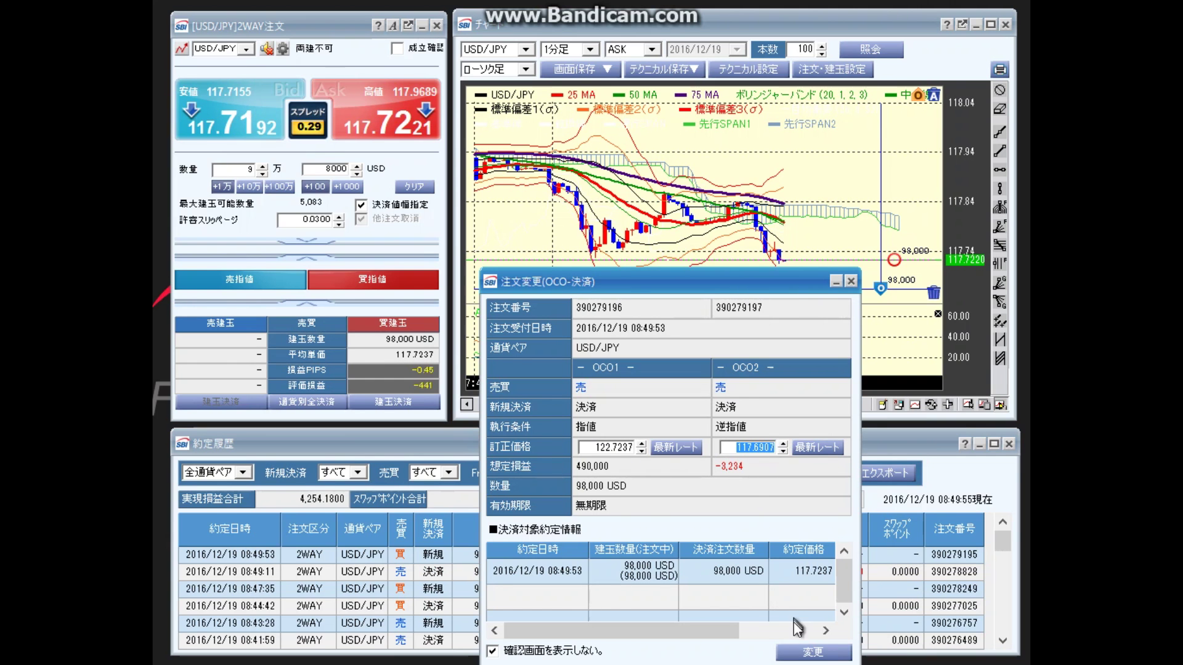
{"action": "left_click", "coordinate": [800, 651]}
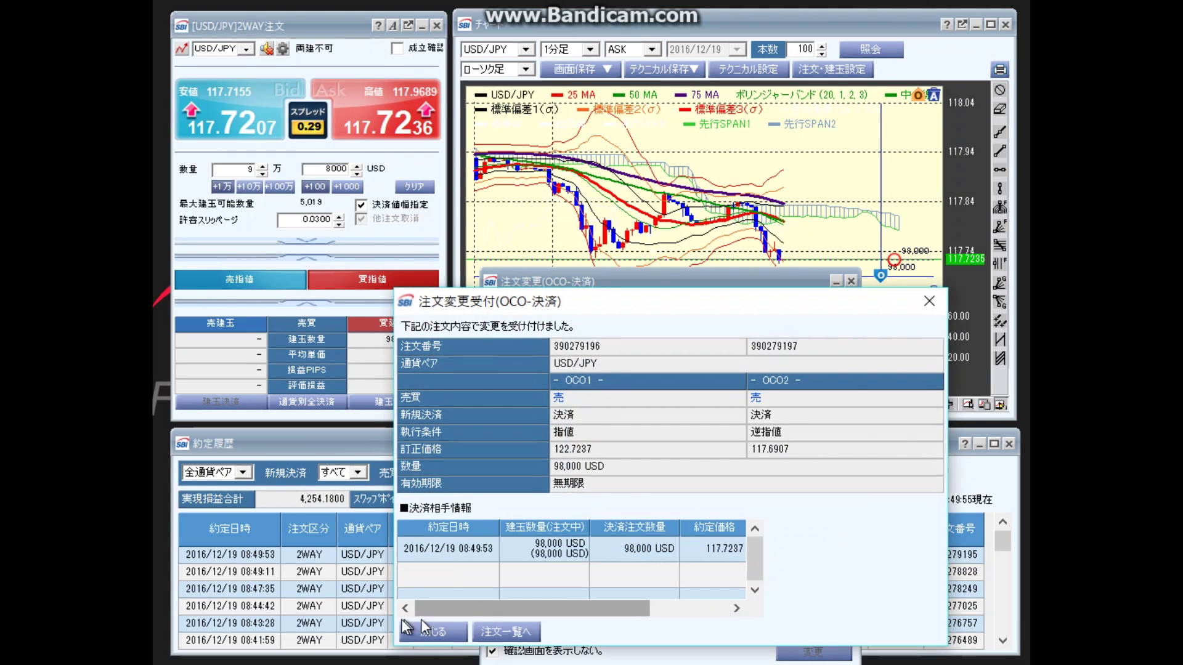
{"action": "left_click", "coordinate": [443, 627]}
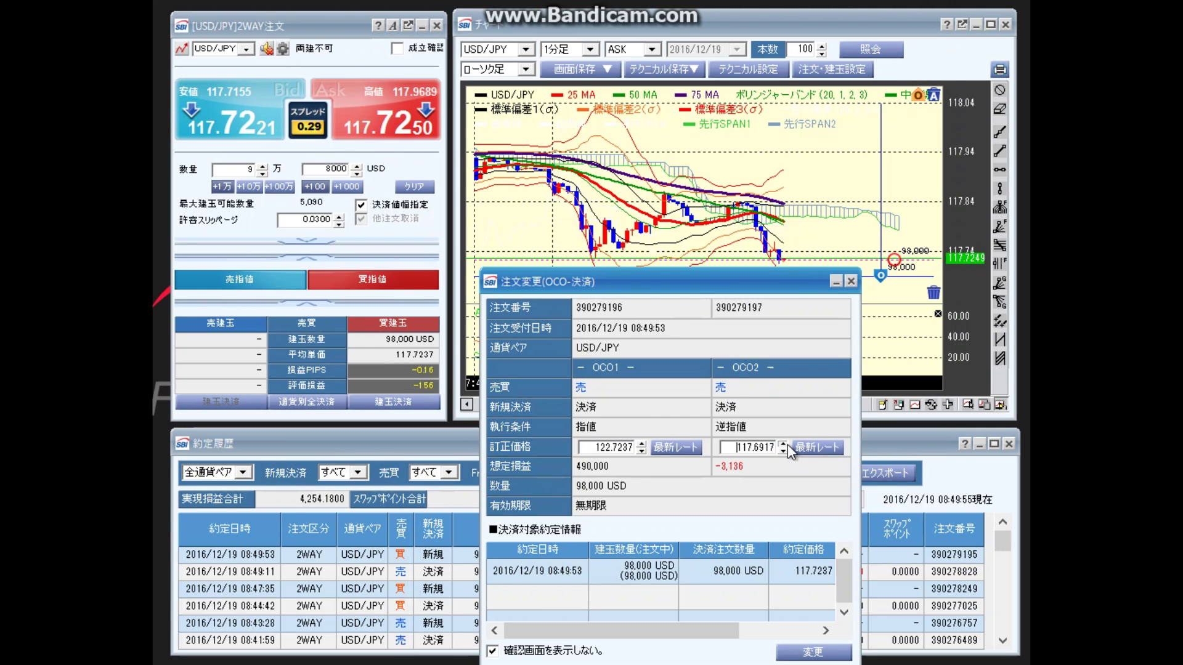
Set the long position's OCO2 stop price to 117.6947 and submit the order change
{"action": "left_click", "coordinate": [785, 443]}
{"action": "left_click", "coordinate": [809, 653]}
{"action": "left_click", "coordinate": [835, 524]}
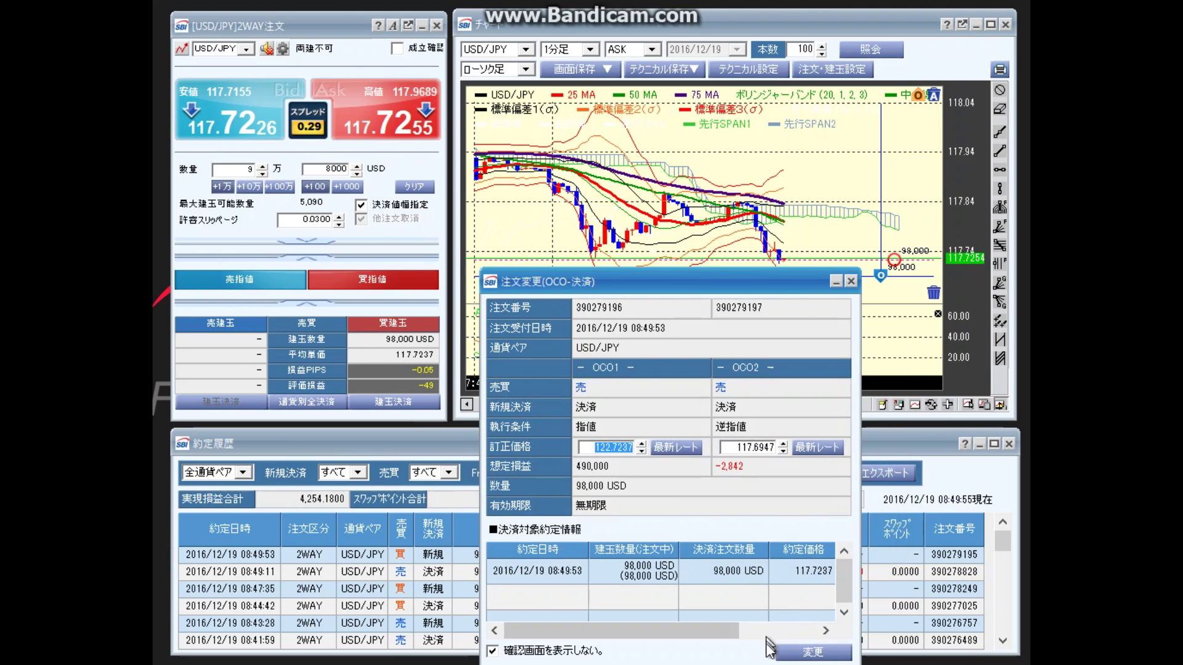
{"action": "left_click", "coordinate": [800, 653]}
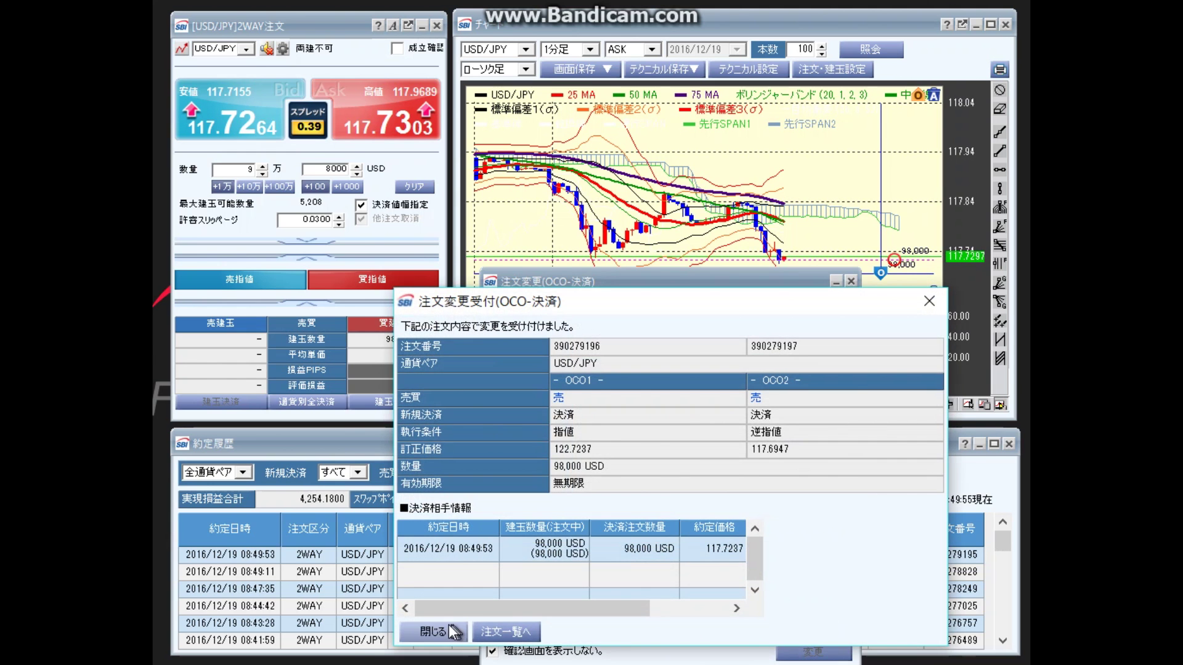
{"action": "left_click", "coordinate": [449, 623]}
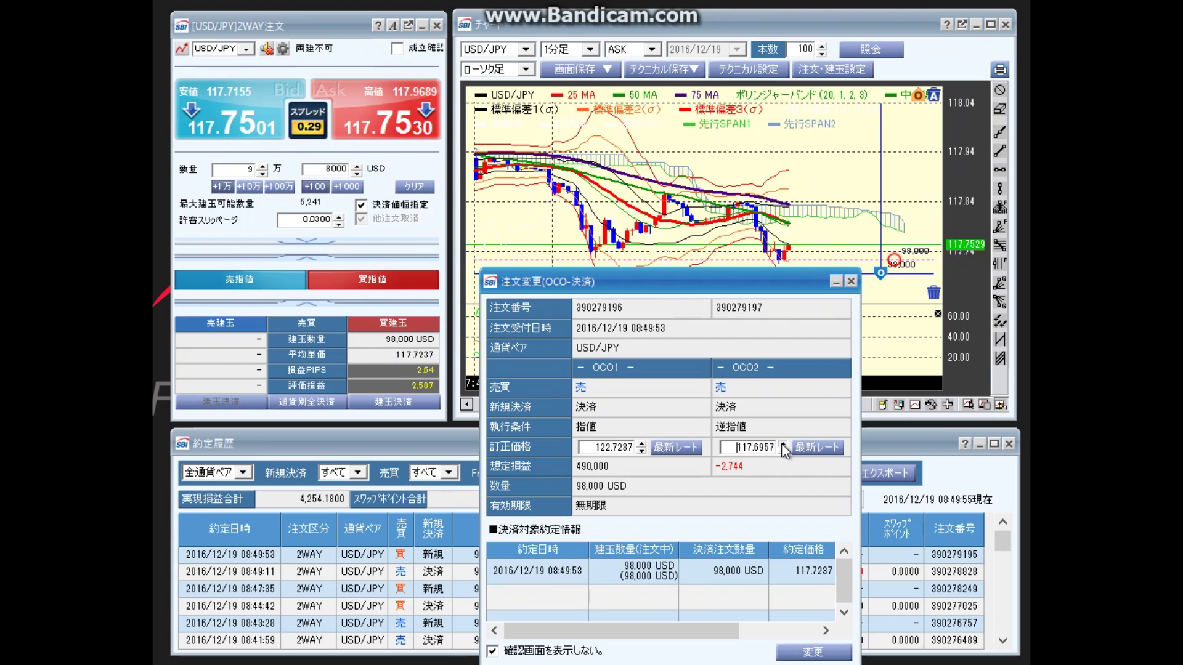
Raise the long position's OCO2 stop price again, past 117.6957, and submit the order change
{"action": "left_click", "coordinate": [783, 445]}
{"action": "left_click_drag", "start_coordinate": [781, 444], "coordinate": [781, 444]}
{"action": "left_click", "coordinate": [622, 630]}
{"action": "left_click", "coordinate": [811, 651]}
{"action": "left_click", "coordinate": [438, 626]}
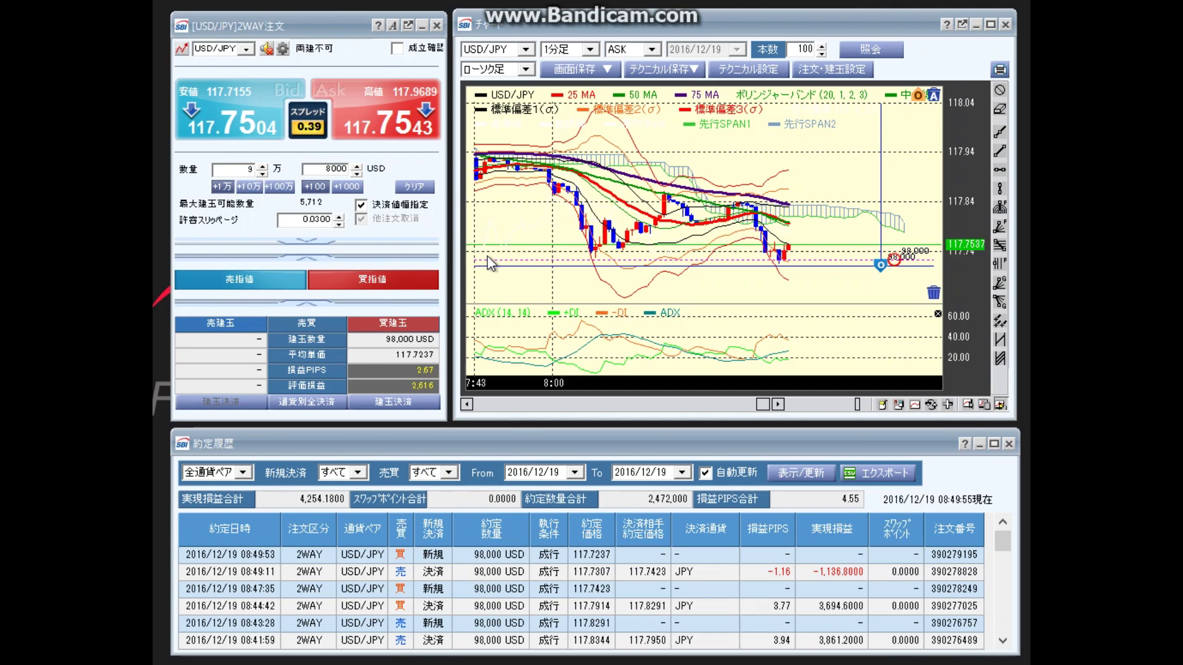
Close the long position by selling 98,000 USD of USD/JPY at market
{"action": "mouse_move", "coordinate": [491, 250]}
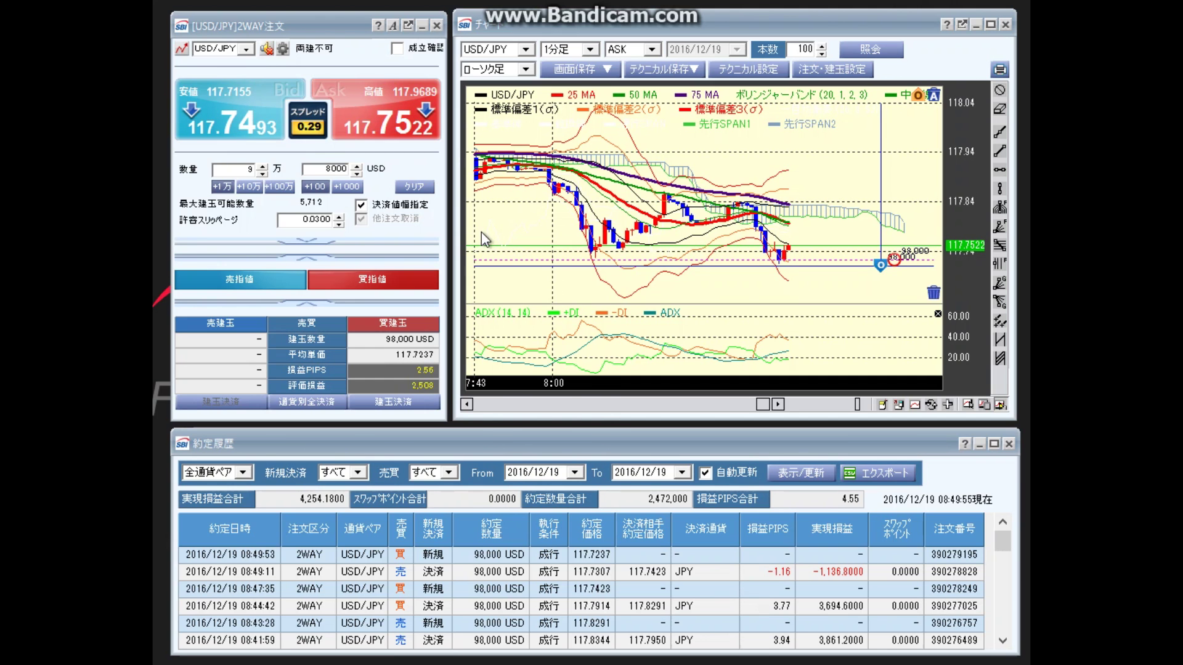
{"action": "mouse_move", "coordinate": [479, 231]}
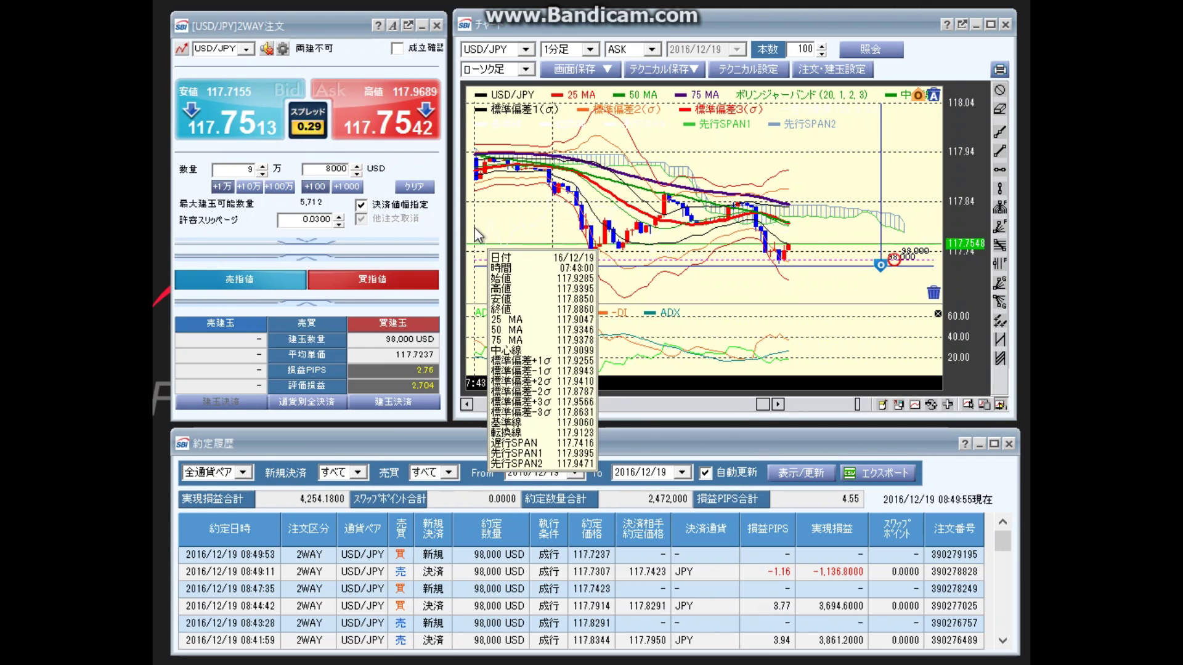
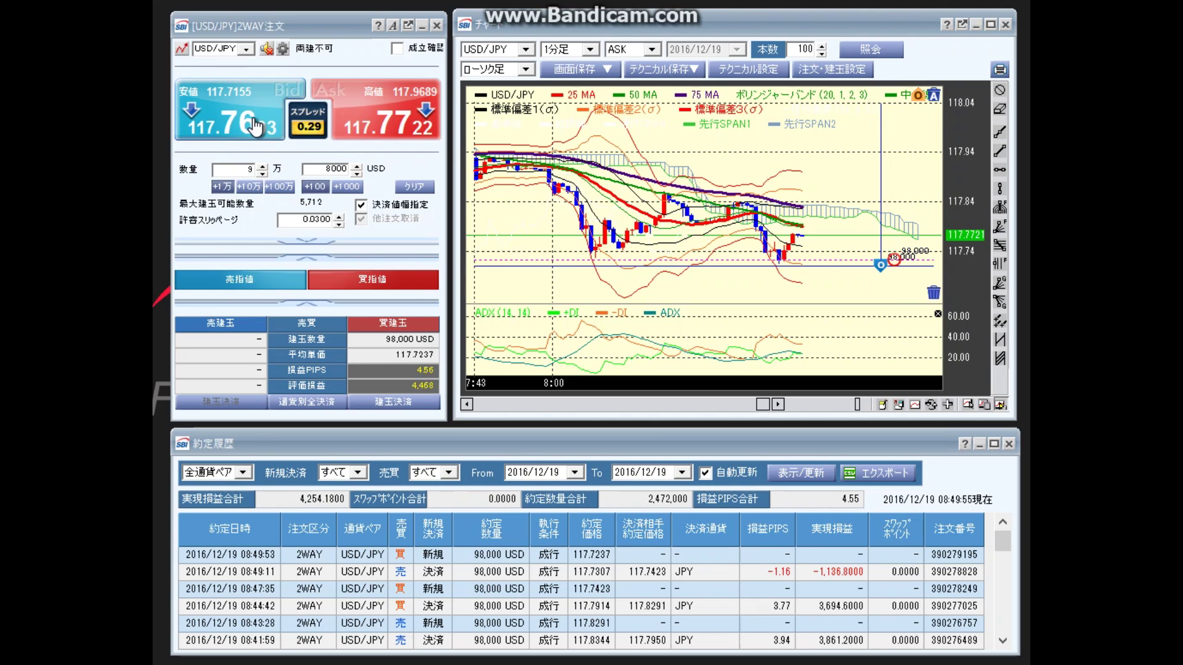
{"action": "left_click", "coordinate": [255, 126]}
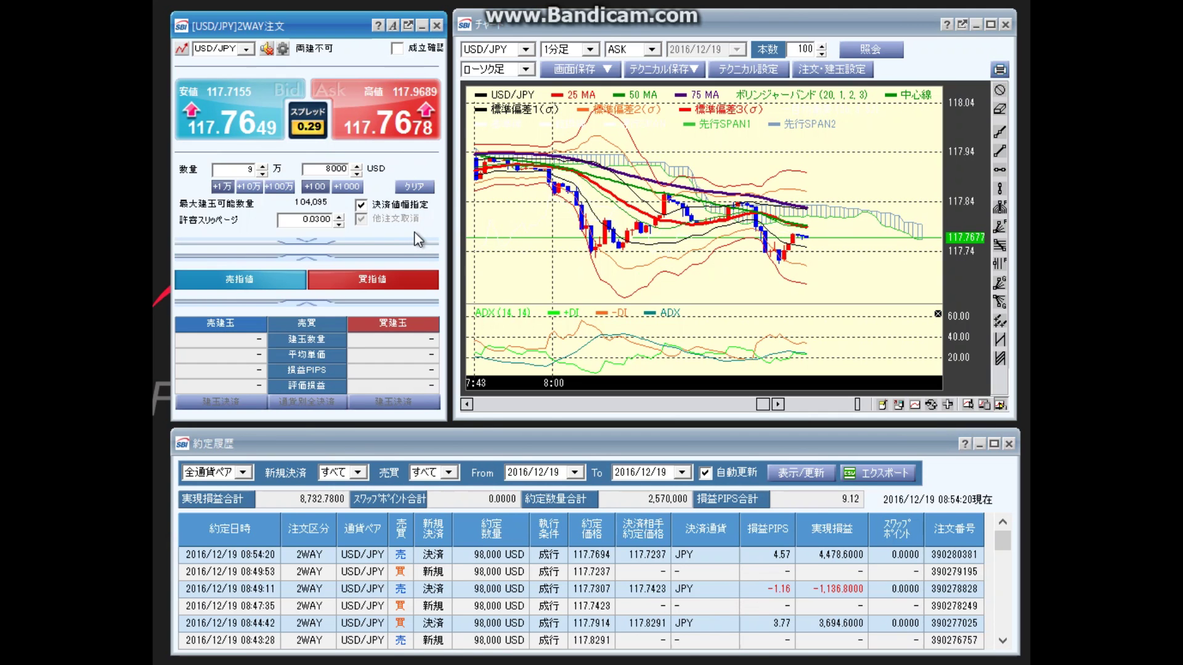
Buy 98,000 USD of USD/JPY at market and try to change its settlement order's OCO2 stop price to 117.7437
{"action": "left_click", "coordinate": [399, 141]}
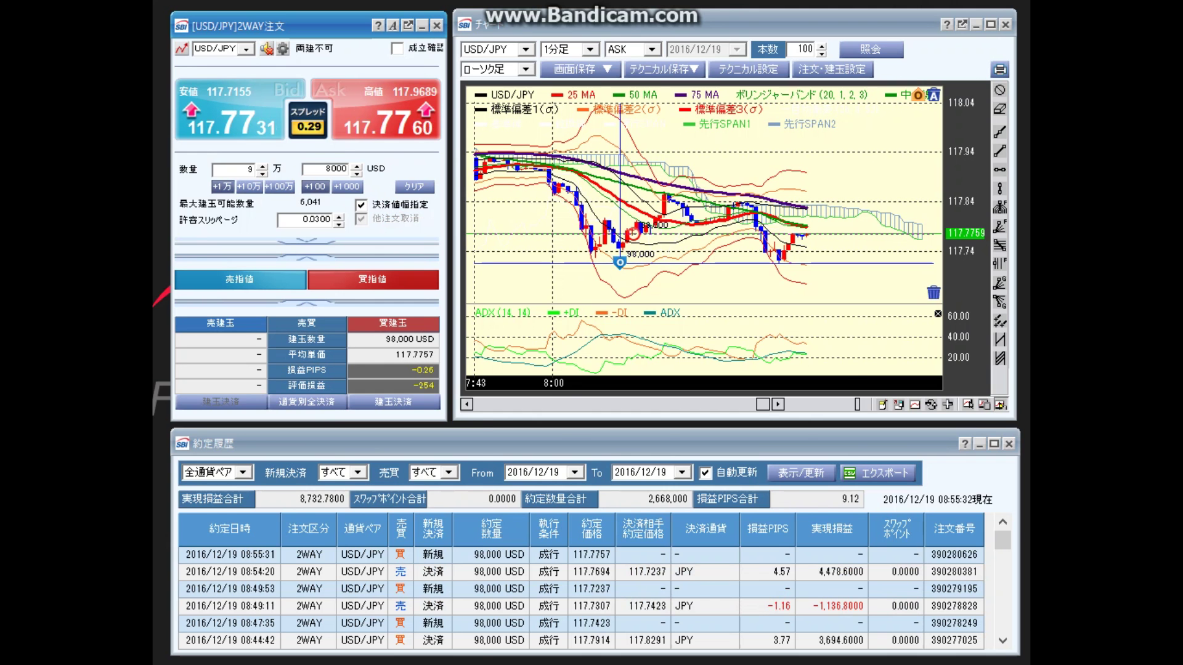
{"action": "left_click", "coordinate": [338, 385]}
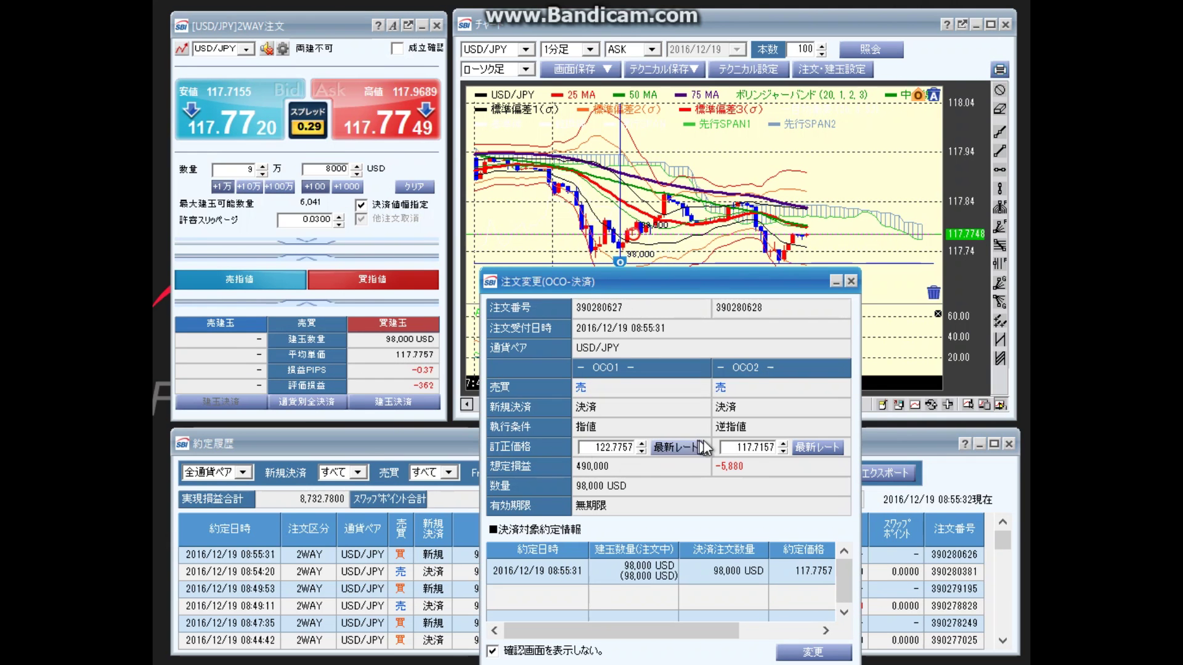
{"action": "left_click", "coordinate": [780, 443]}
{"action": "left_click", "coordinate": [779, 443]}
{"action": "left_click", "coordinate": [780, 443]}
{"action": "left_click", "coordinate": [780, 443]}
{"action": "left_click", "coordinate": [780, 443]}
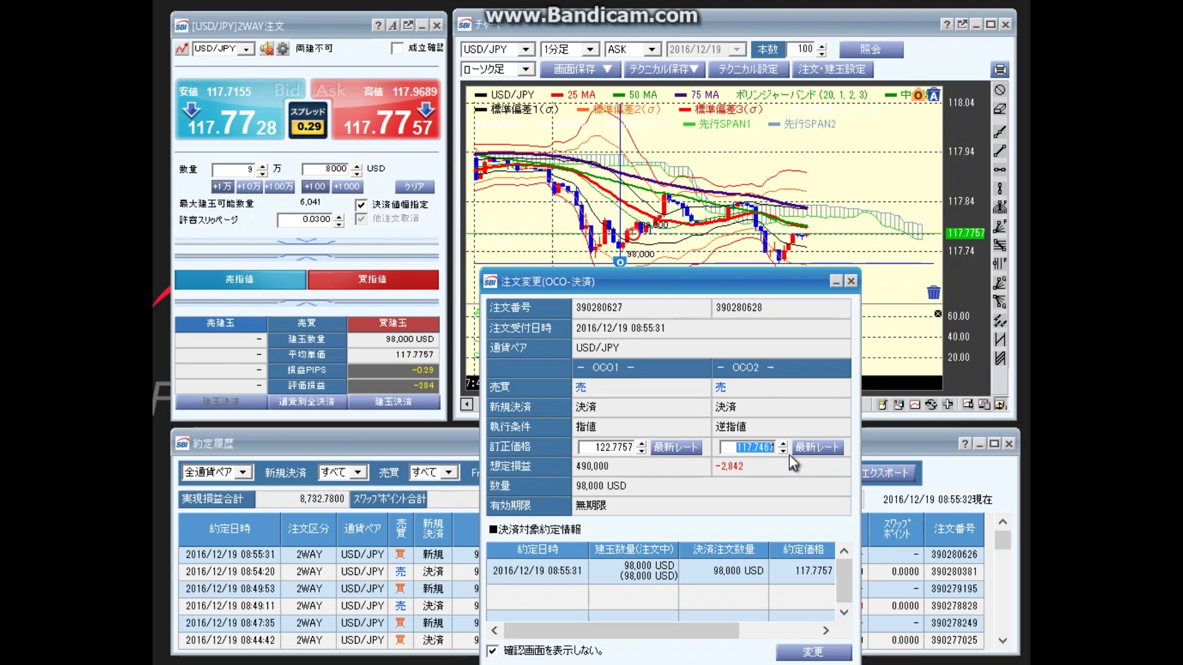
{"action": "left_click", "coordinate": [786, 450]}
{"action": "left_click", "coordinate": [786, 449]}
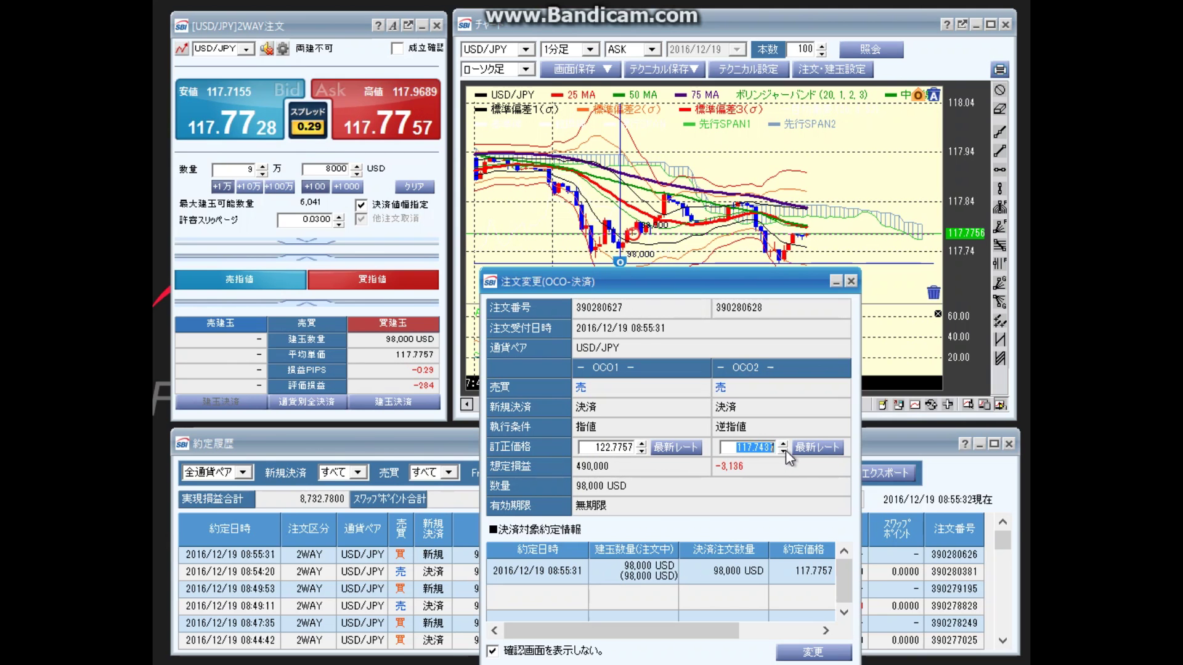
{"action": "left_click", "coordinate": [811, 654]}
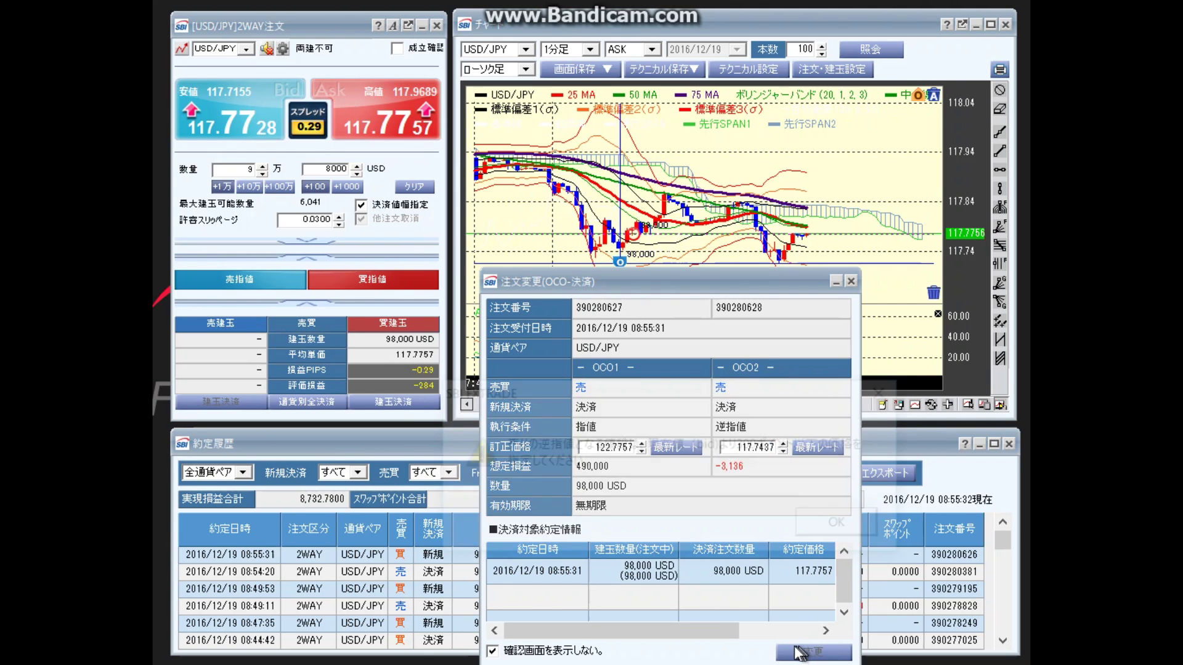
{"action": "left_click", "coordinate": [831, 530]}
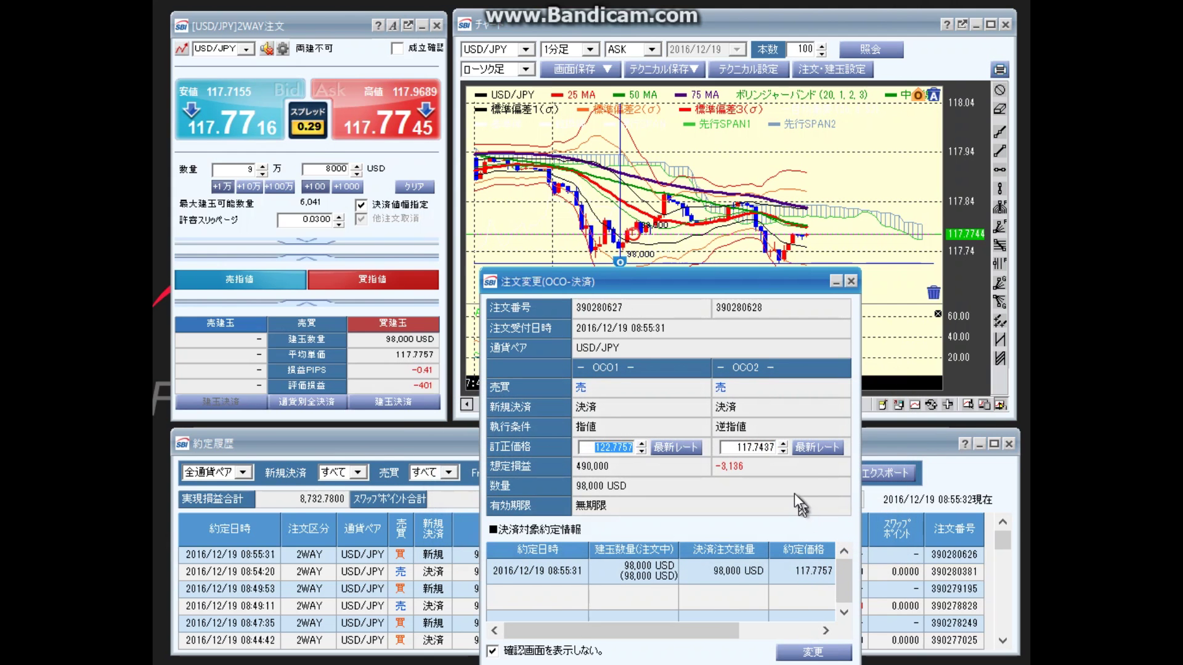
Set the new long position's OCO2 stop price to 117.7407 and submit the order change
{"action": "left_click", "coordinate": [785, 452]}
{"action": "left_click", "coordinate": [785, 453]}
{"action": "left_click", "coordinate": [786, 452]}
{"action": "left_click", "coordinate": [800, 650]}
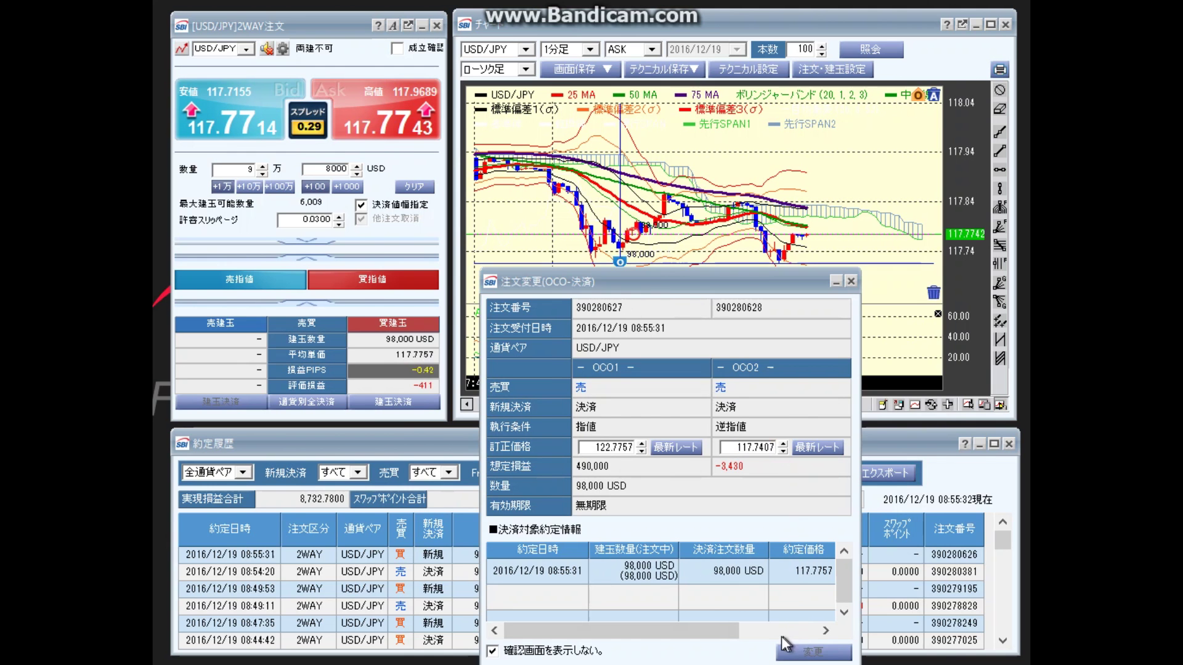
{"action": "left_click", "coordinate": [439, 633]}
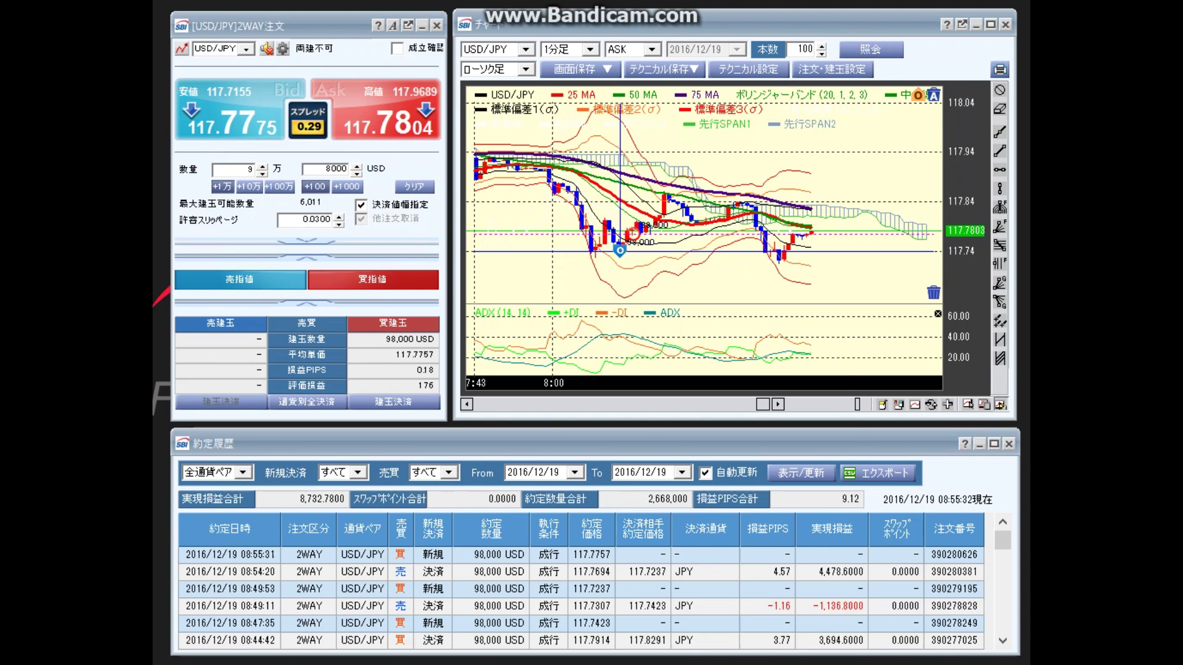
Set the long position's OCO2 stop price to 117.7517, and sell the 98,000 USD at market
{"action": "double_click", "coordinate": [317, 342]}
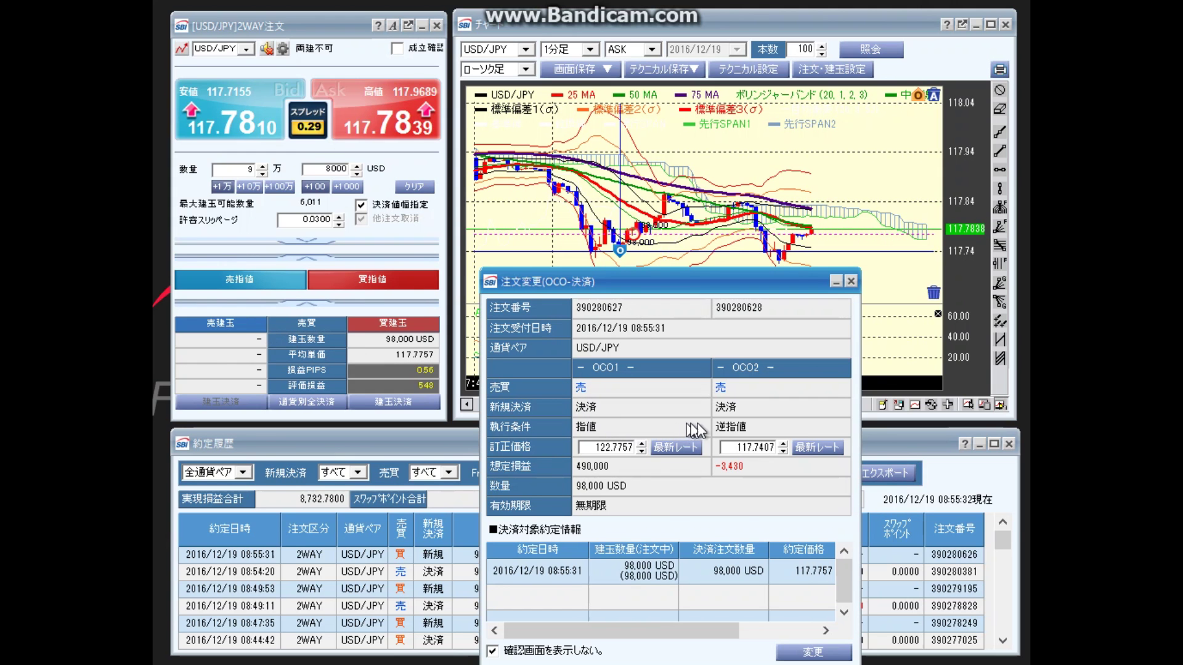
{"action": "left_click", "coordinate": [782, 444]}
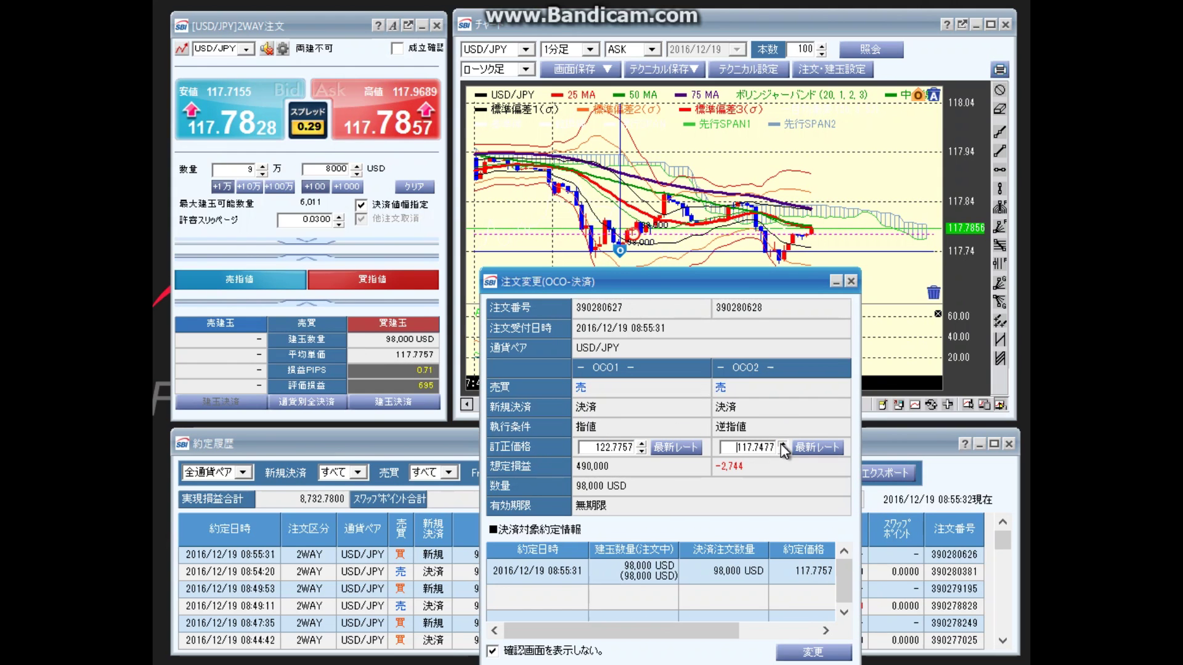
{"action": "left_click", "coordinate": [780, 645]}
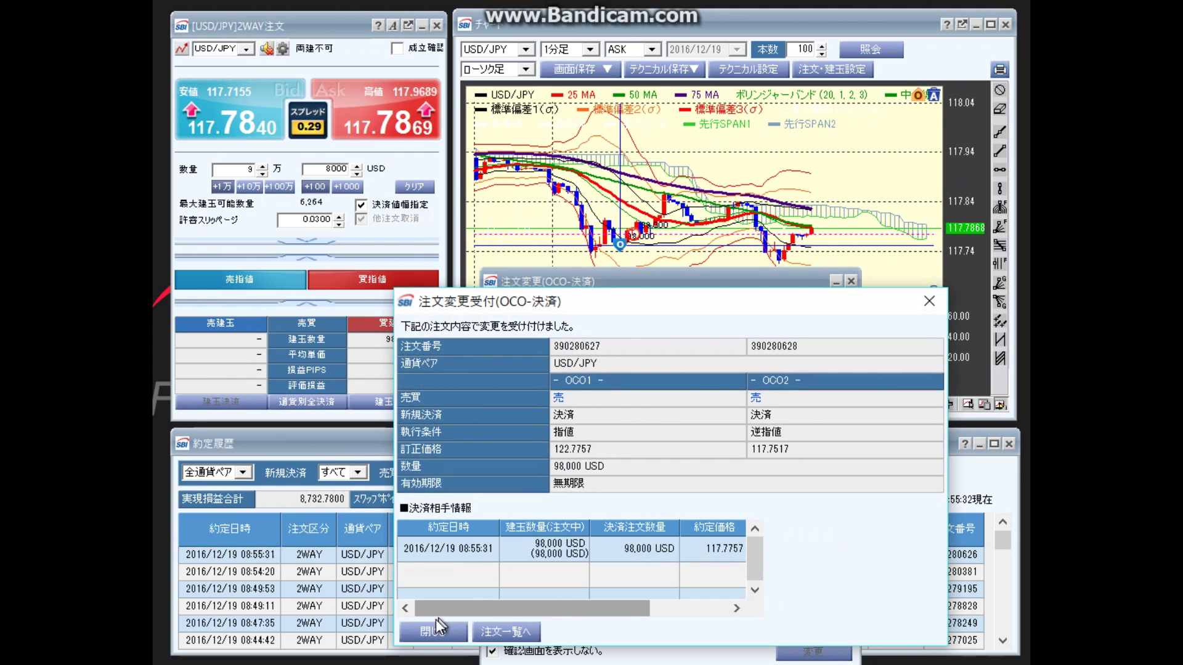
{"action": "left_click", "coordinate": [428, 641]}
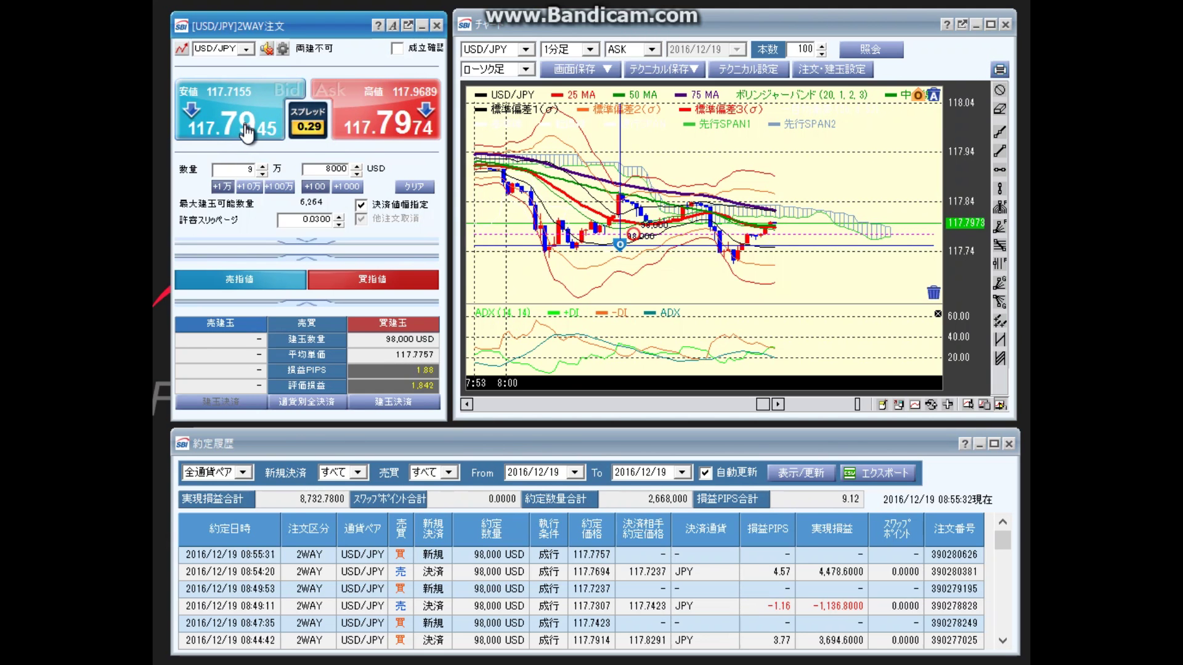
{"action": "left_click", "coordinate": [246, 131]}
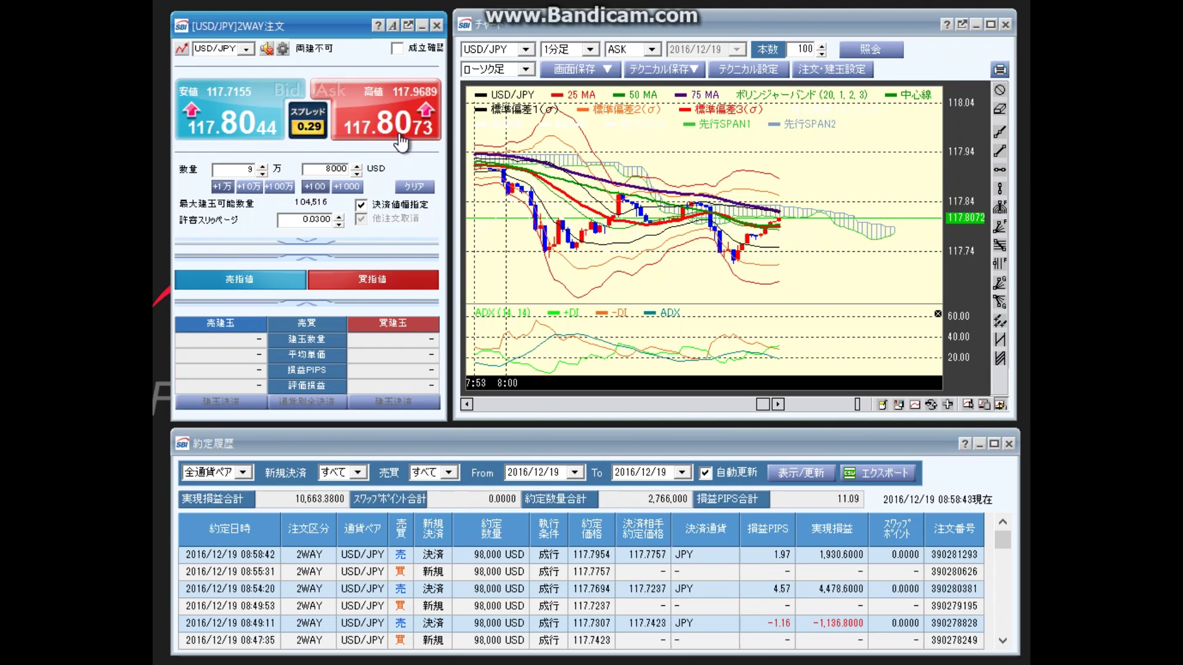
Buy 98,000 USD of USD/JPY at market and set the OCO2 stop price of its settlement order to 117.7696
{"action": "left_click", "coordinate": [399, 143]}
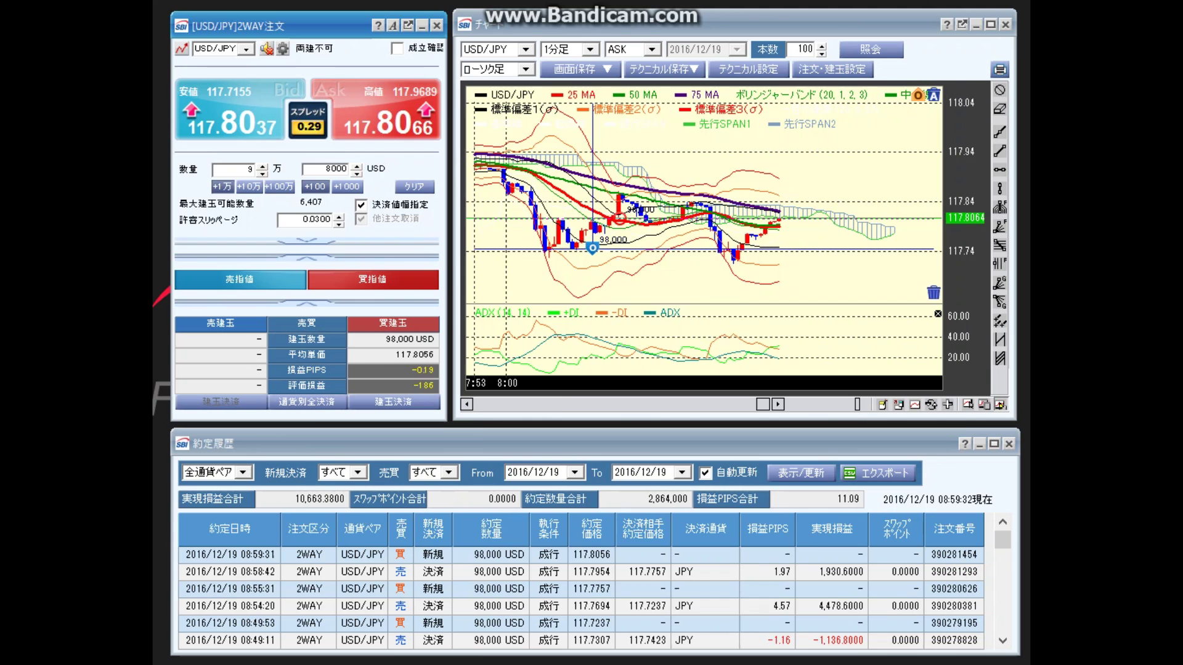
{"action": "left_click", "coordinate": [592, 248]}
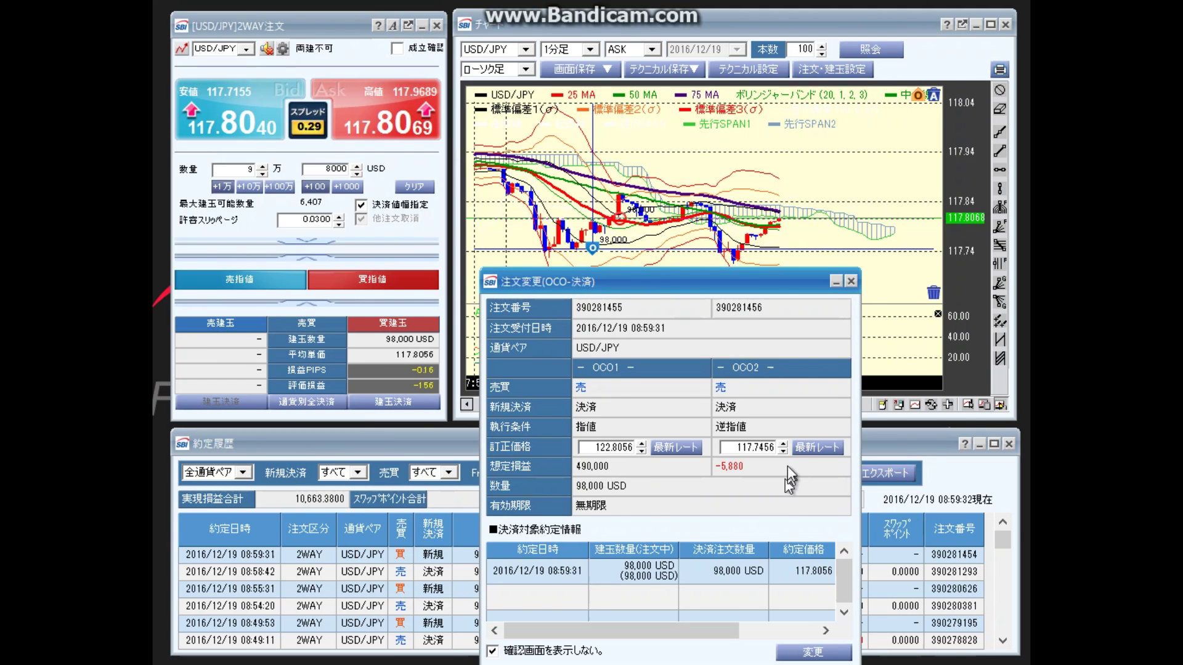
{"action": "left_click", "coordinate": [783, 444]}
{"action": "left_click", "coordinate": [782, 443]}
{"action": "left_click", "coordinate": [780, 441]}
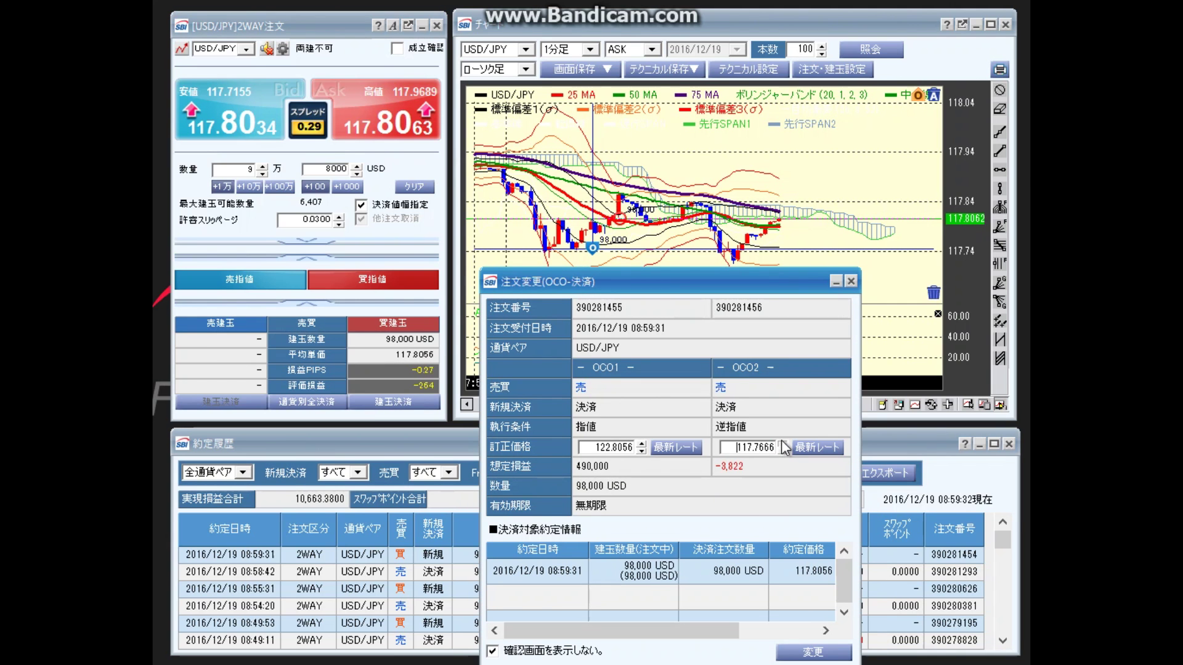
{"action": "left_click", "coordinate": [801, 651]}
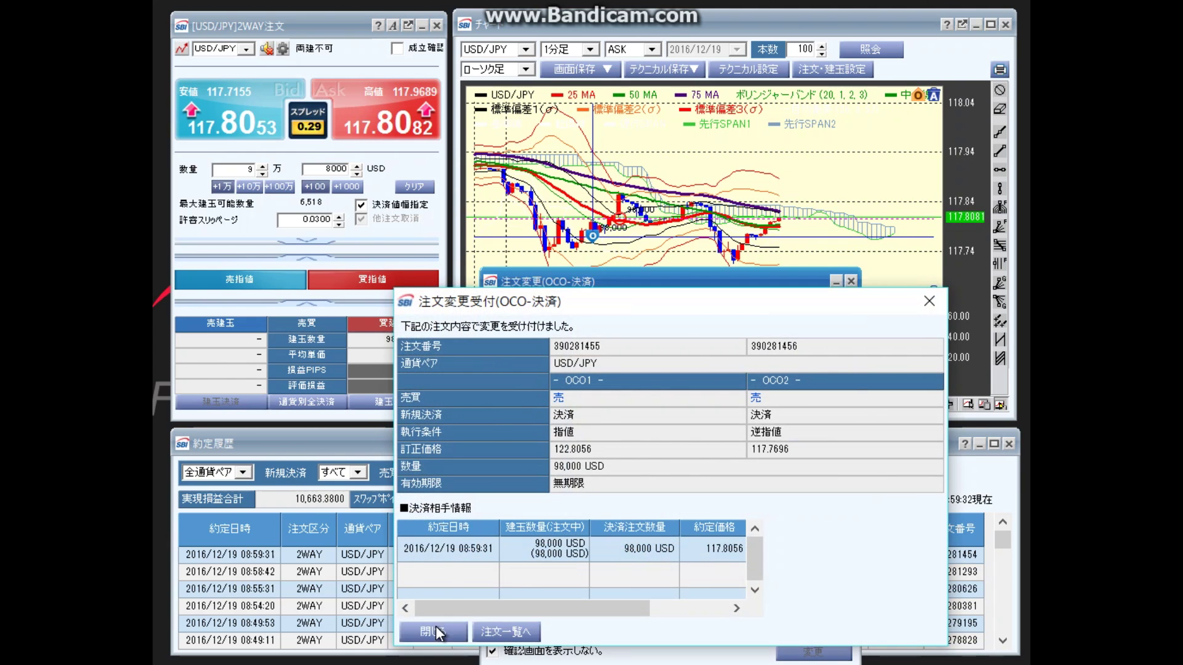
{"action": "left_click", "coordinate": [425, 628]}
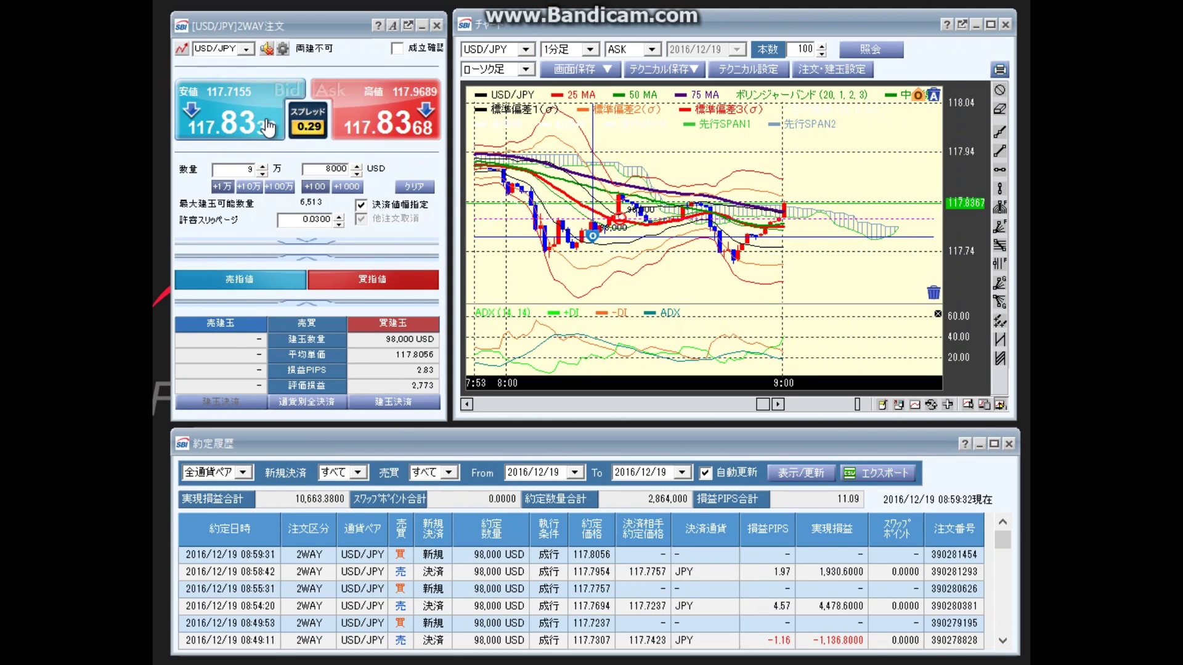
Sell the 98,000 USD at market to close the long position, and switch to the Japanese stock quote boards
{"action": "left_click", "coordinate": [267, 128]}
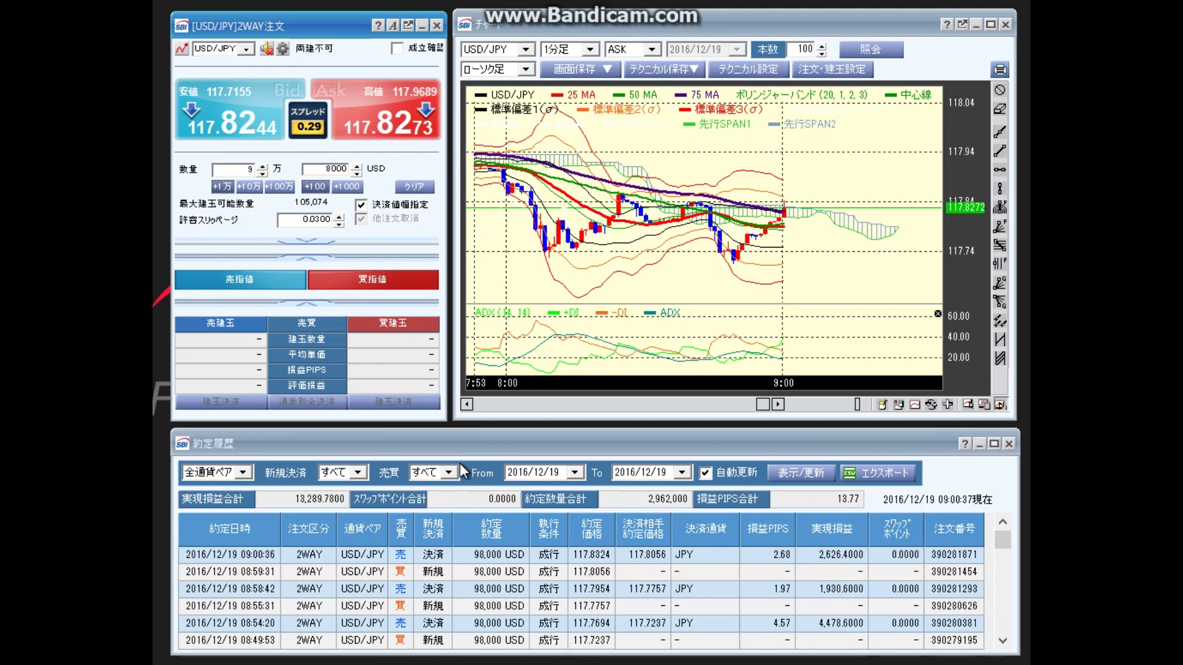
{"action": "left_click", "coordinate": [649, 658]}
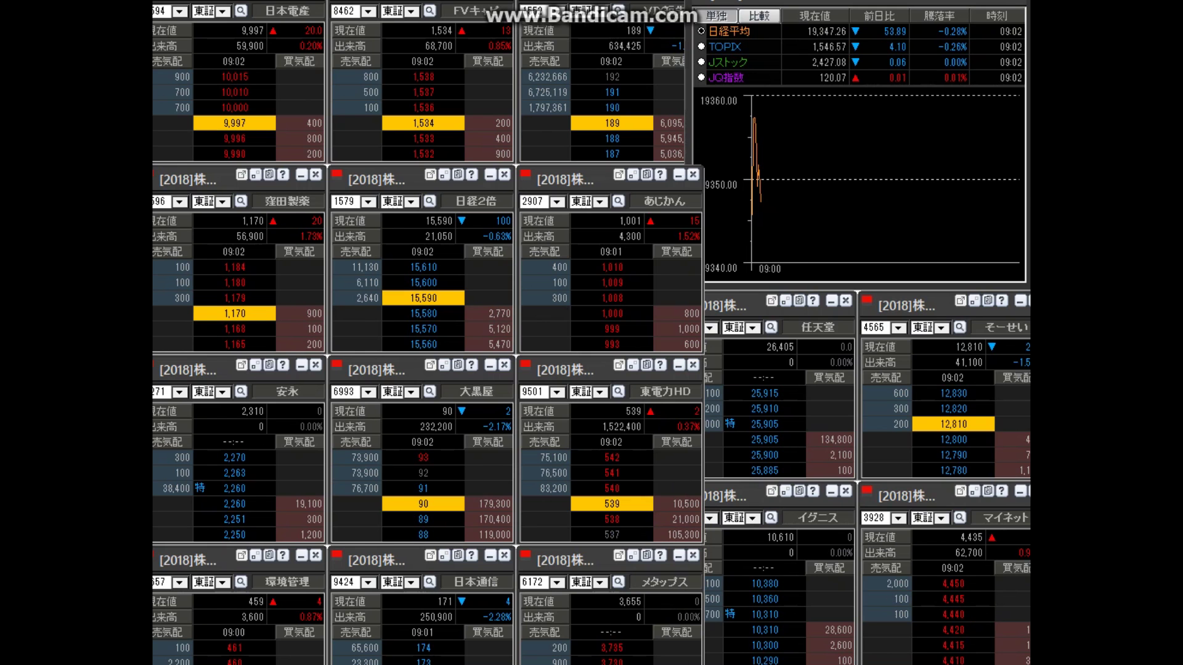
Switch to the market rankings, compare the top percentage decliners and gainers, and read the news on stock 4187
{"action": "key", "text": "alt+Tab"}
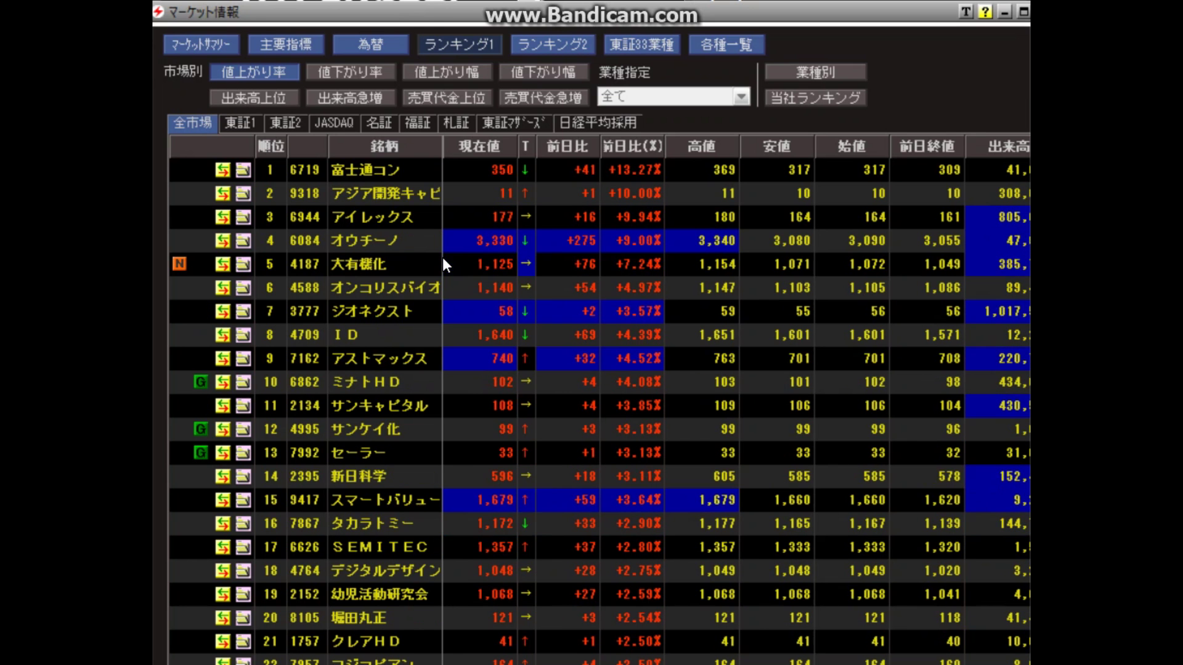
{"action": "left_click", "coordinate": [347, 73]}
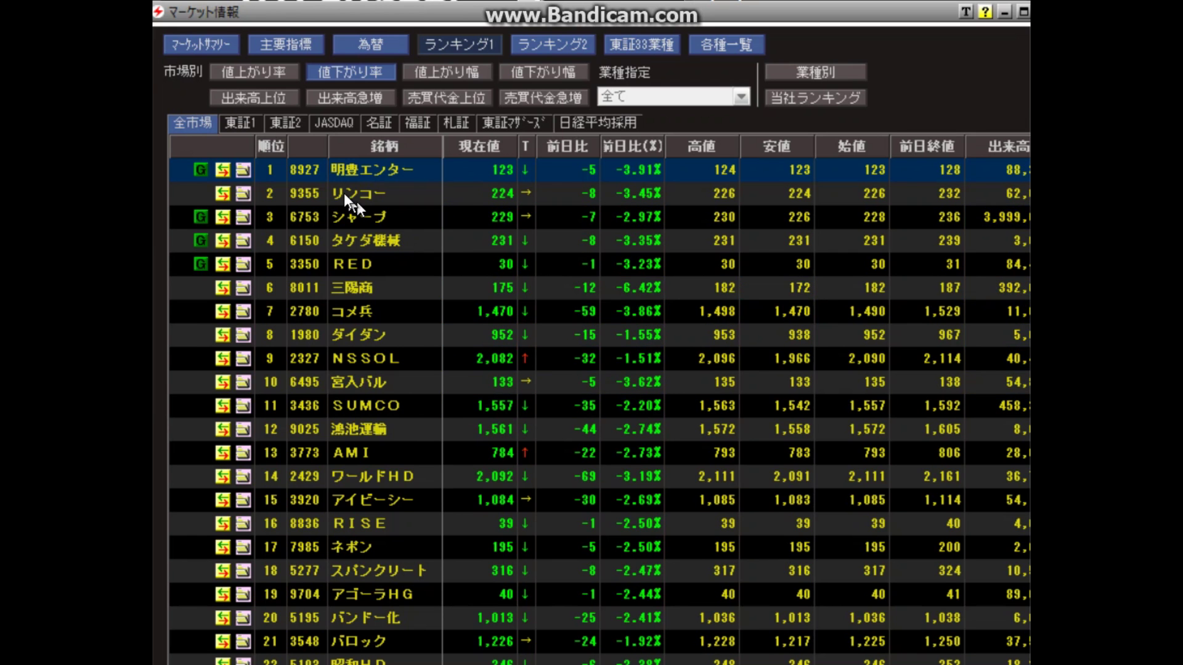
{"action": "left_click", "coordinate": [246, 76]}
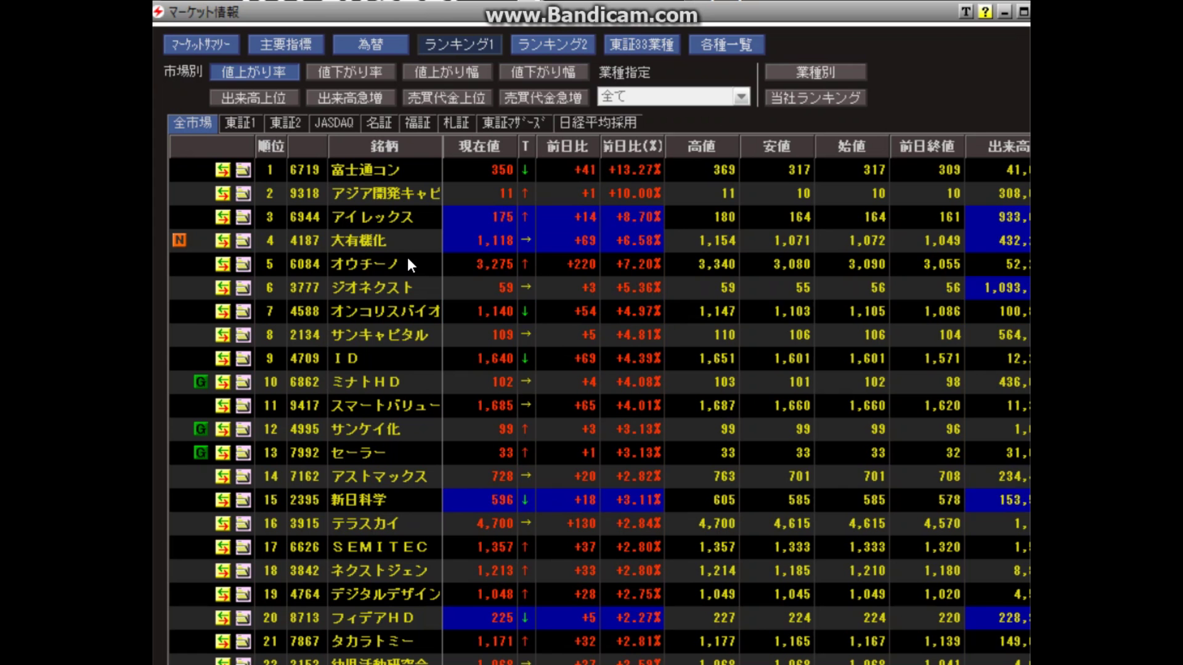
{"action": "left_click", "coordinate": [184, 243]}
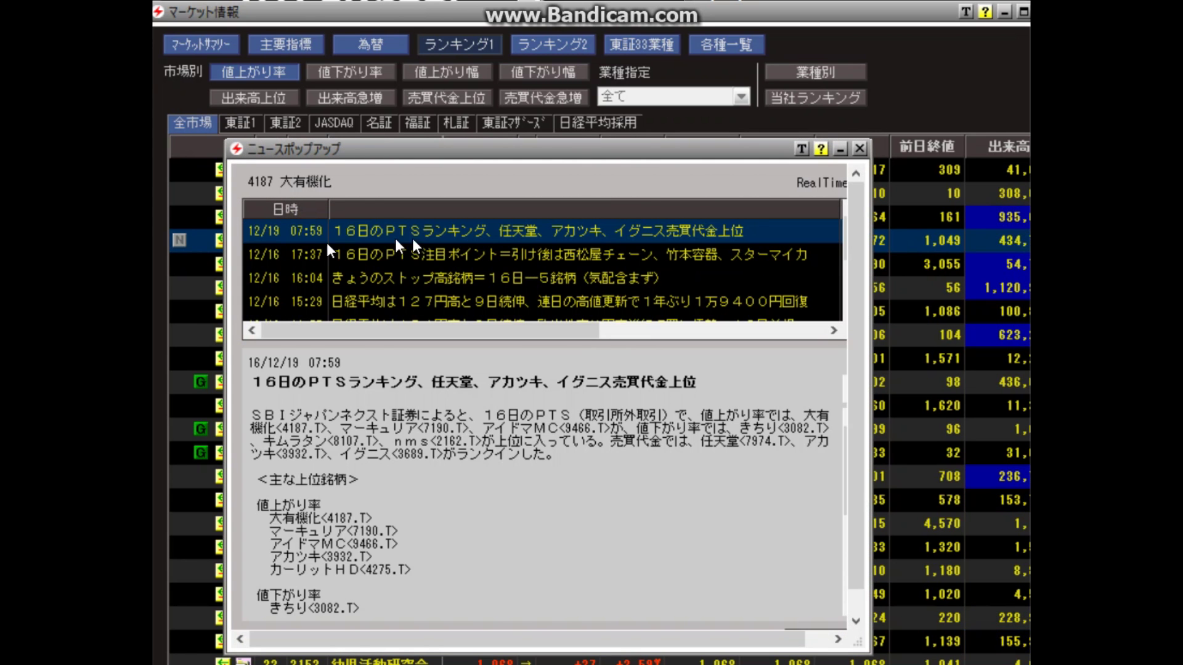
{"action": "left_click", "coordinate": [860, 153]}
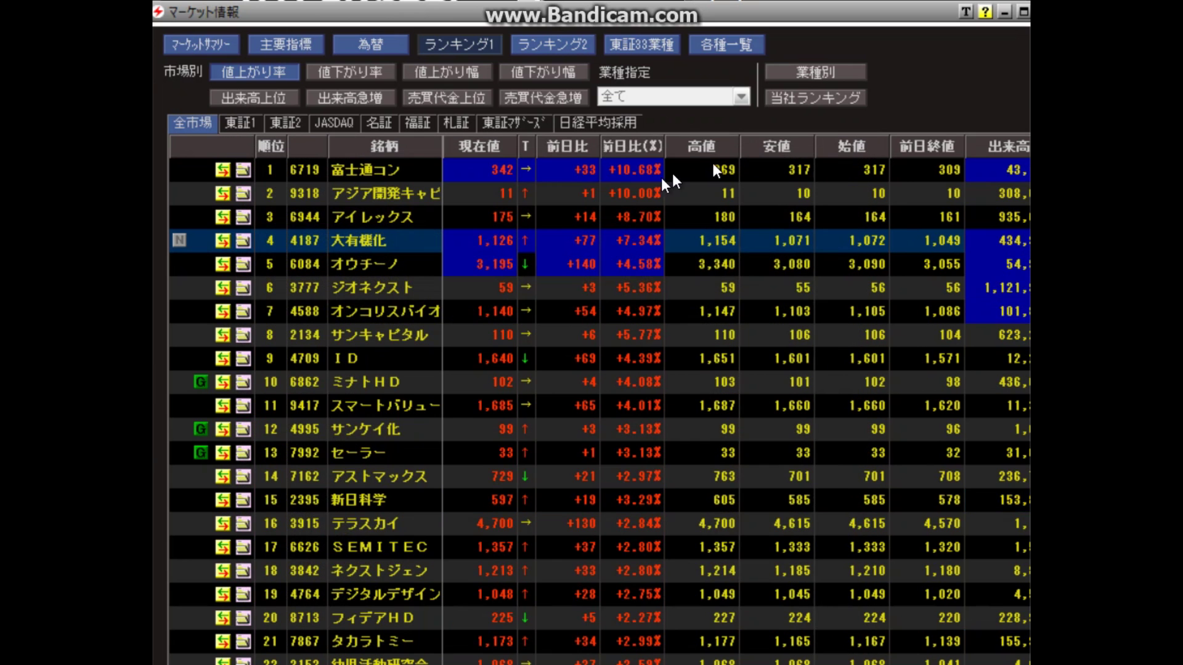
Open the order screen for stock 4187 from the gainers ranking and read its 会社四季報 company overview
{"action": "double_click", "coordinate": [398, 245]}
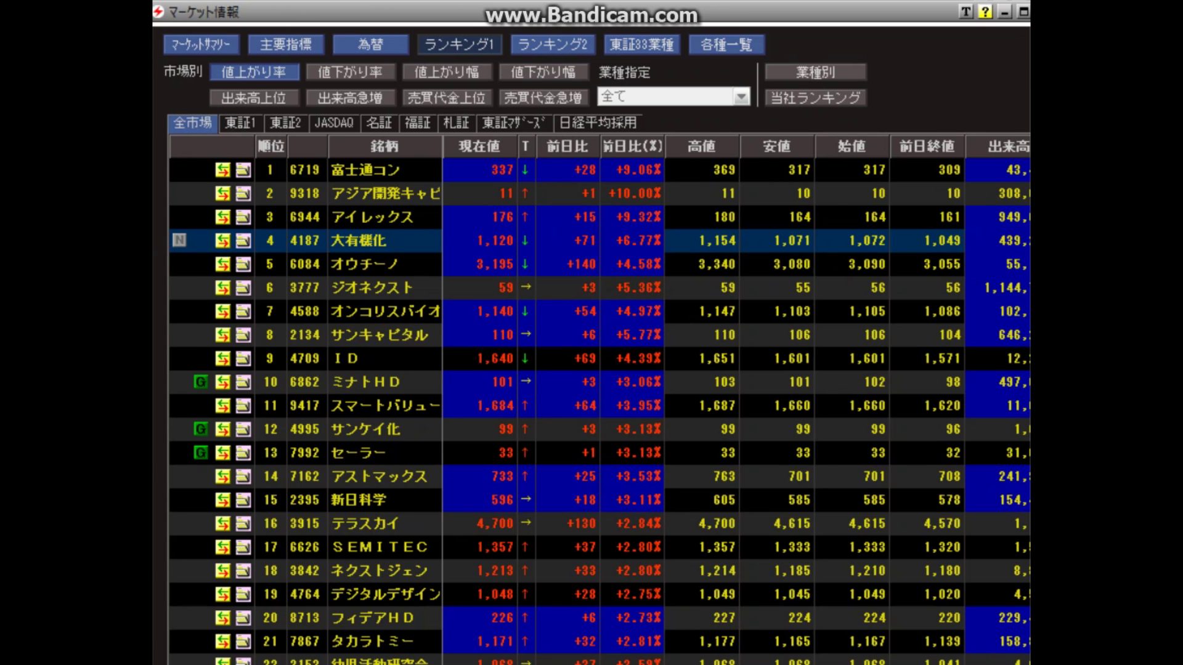
{"action": "double_click", "coordinate": [491, 240]}
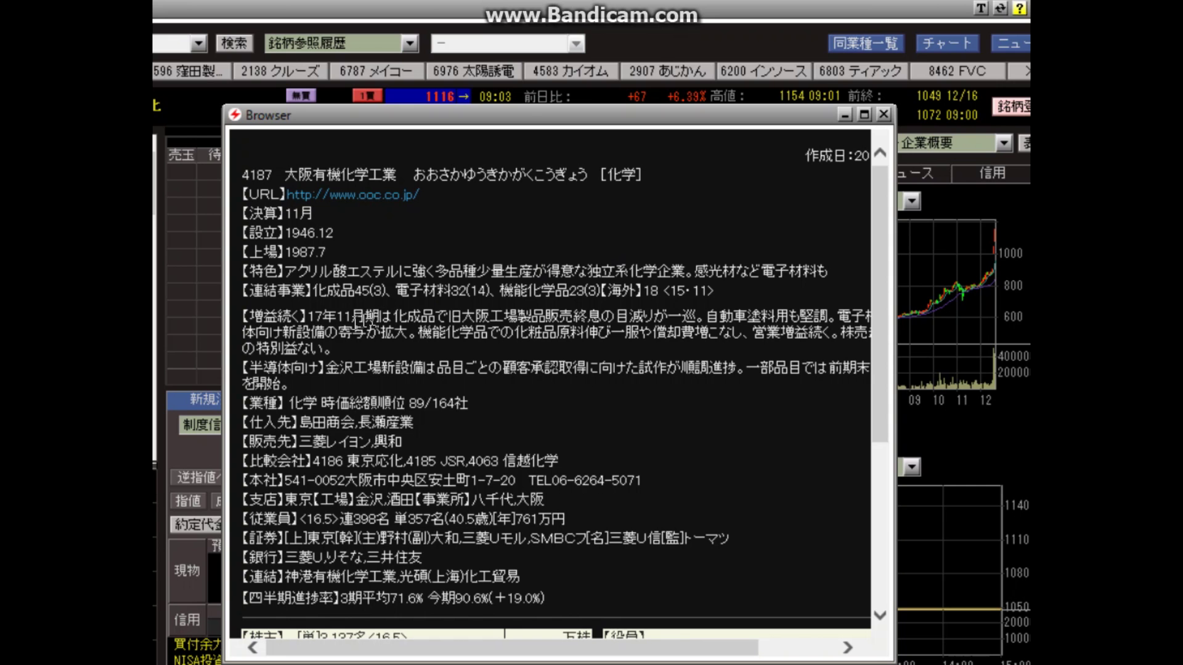
{"action": "left_click", "coordinate": [883, 116]}
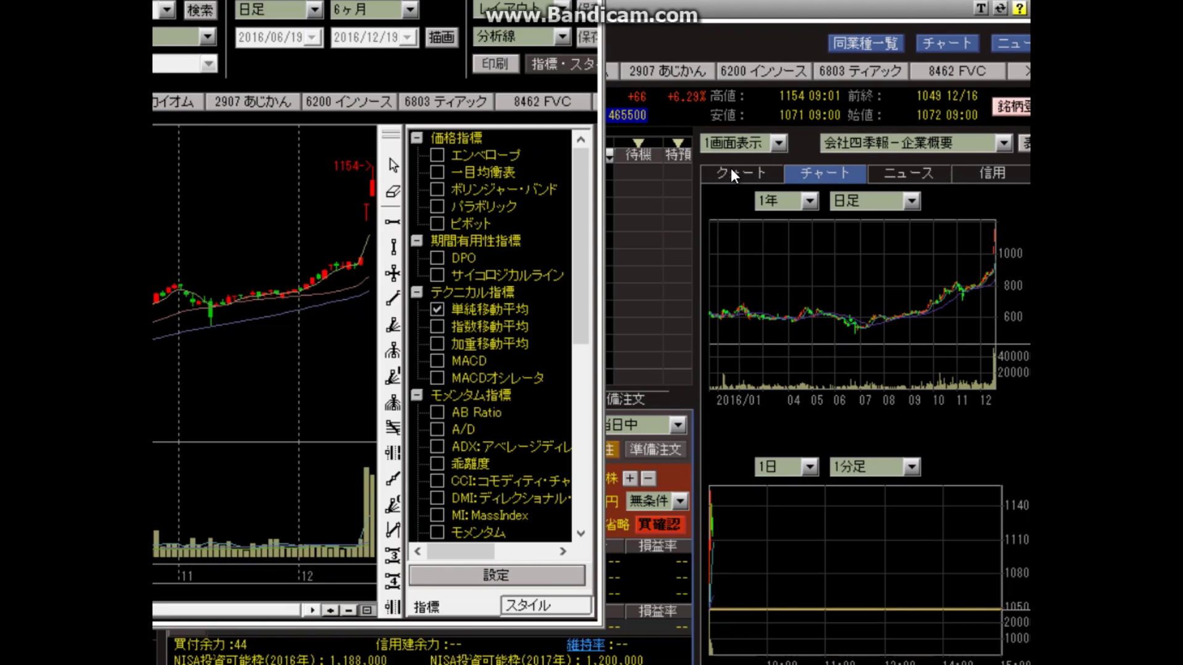
Extend stock 4187's daily chart period to 10年 to examine its long-term price history, and close the chart
{"action": "left_click", "coordinate": [410, 9]}
{"action": "left_click", "coordinate": [392, 156]}
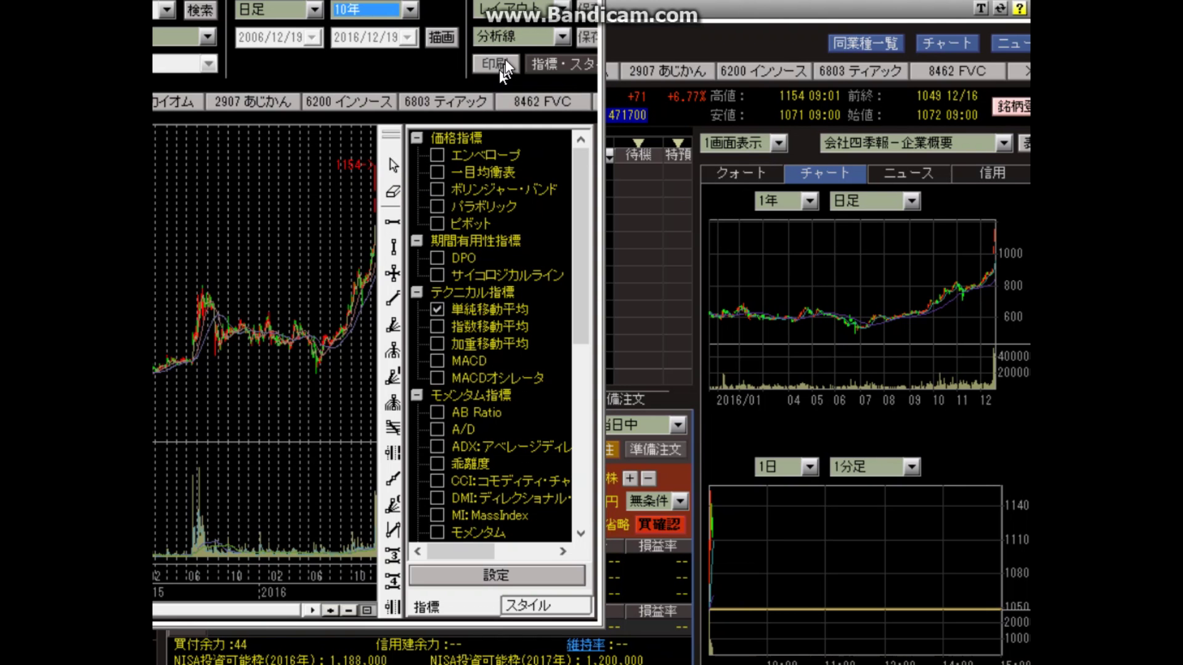
{"action": "left_click", "coordinate": [592, 1]}
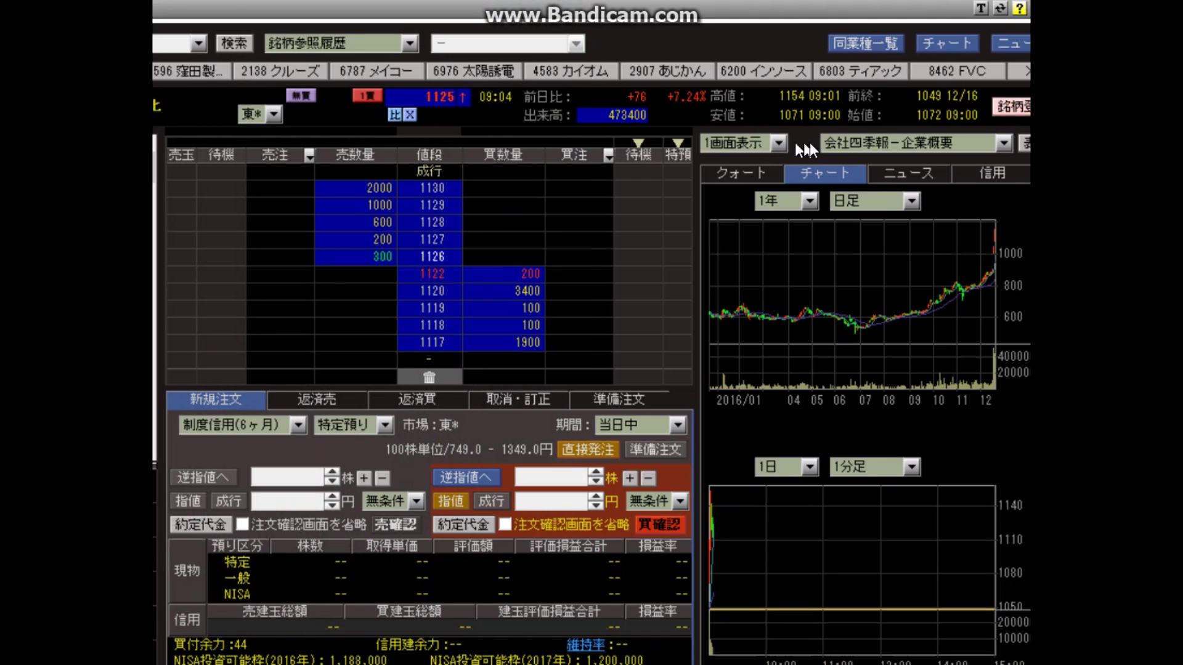
Read stock 4187's 会社四季報－財務状況 financial report and close it
{"action": "left_click", "coordinate": [1003, 143]}
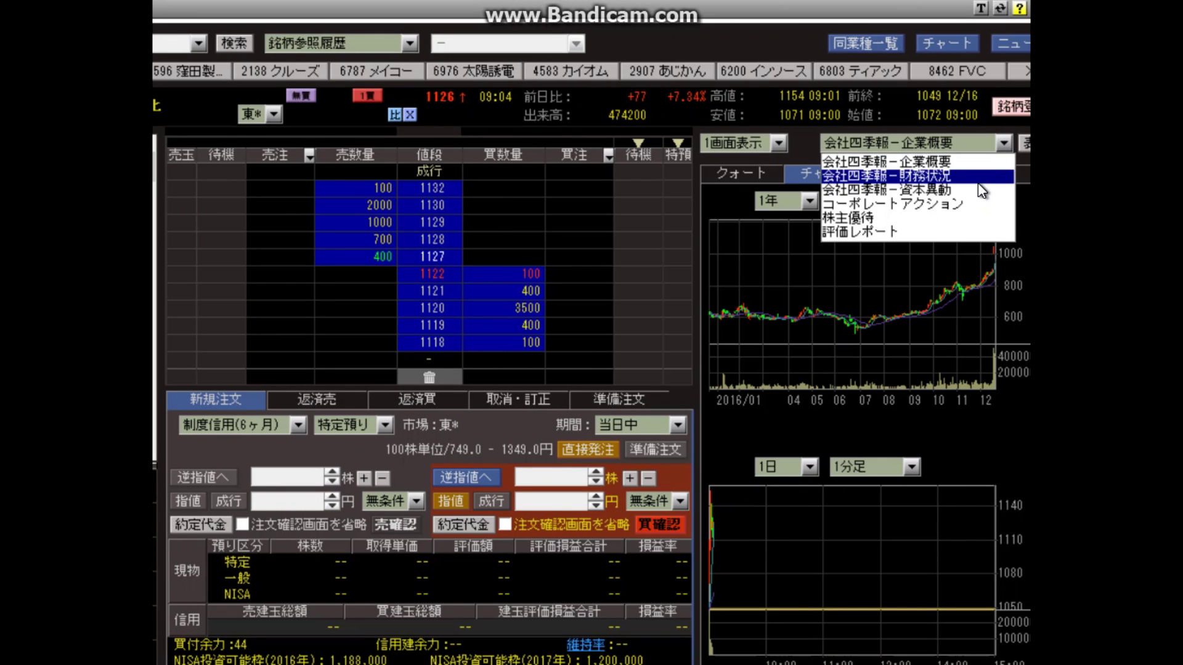
{"action": "left_click", "coordinate": [977, 180]}
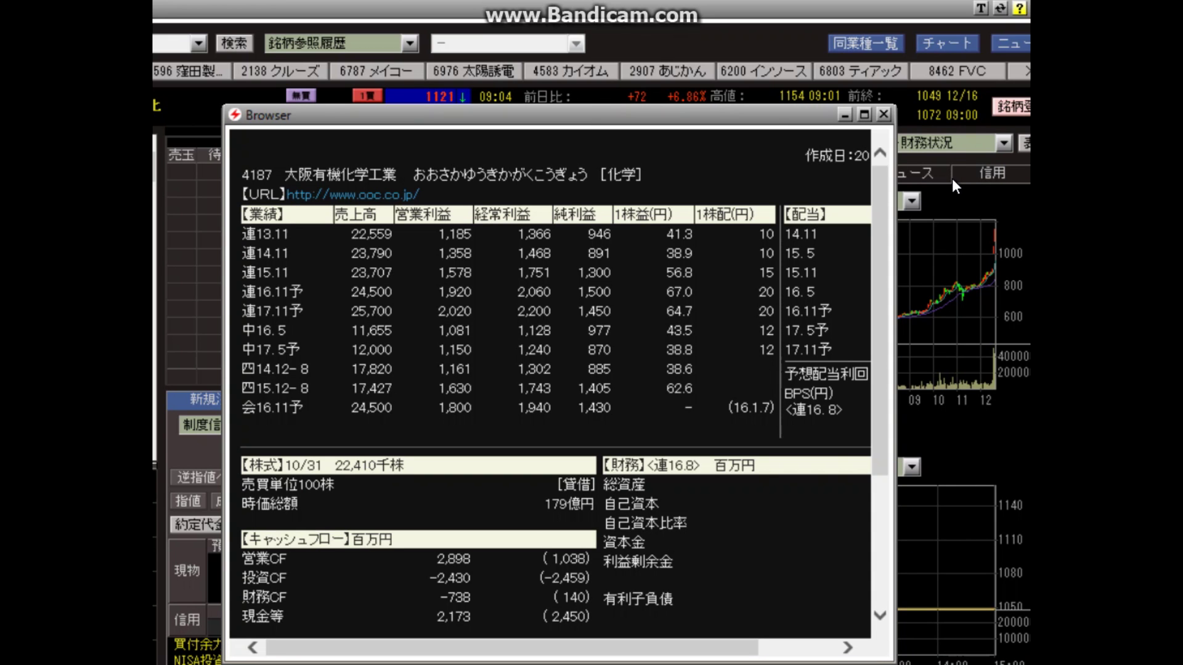
{"action": "left_click", "coordinate": [879, 123]}
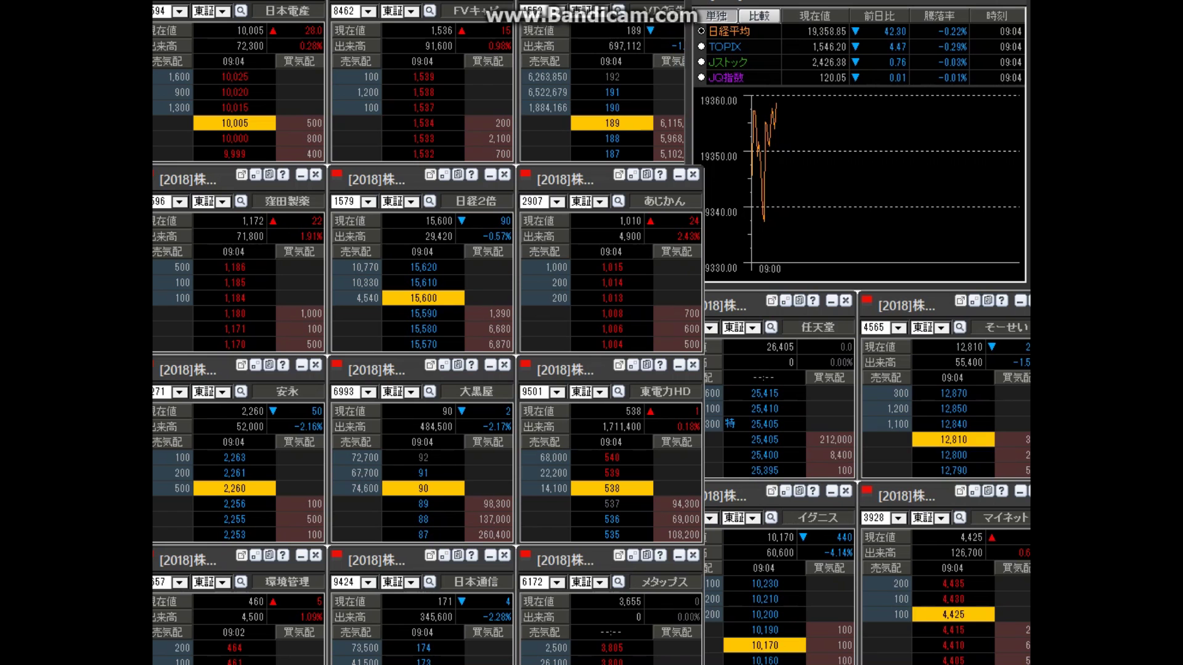
Move the 9501 quote board out of its slot in the board grid and put the 4187 board in its place
{"action": "left_click_drag", "start_coordinate": [187, 409], "coordinate": [639, 464]}
{"action": "left_click_drag", "start_coordinate": [563, 376], "coordinate": [12, 386]}
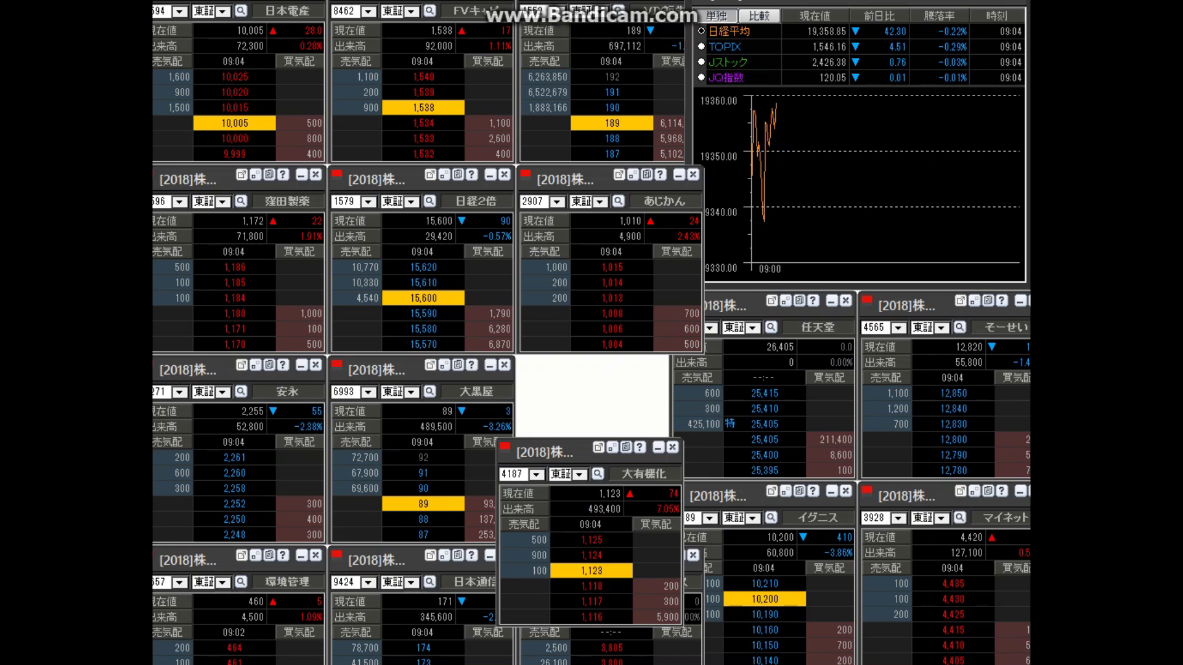
{"action": "right_click", "coordinate": [516, 451]}
{"action": "left_click", "coordinate": [530, 400]}
{"action": "left_click_drag", "start_coordinate": [547, 451], "coordinate": [553, 376]}
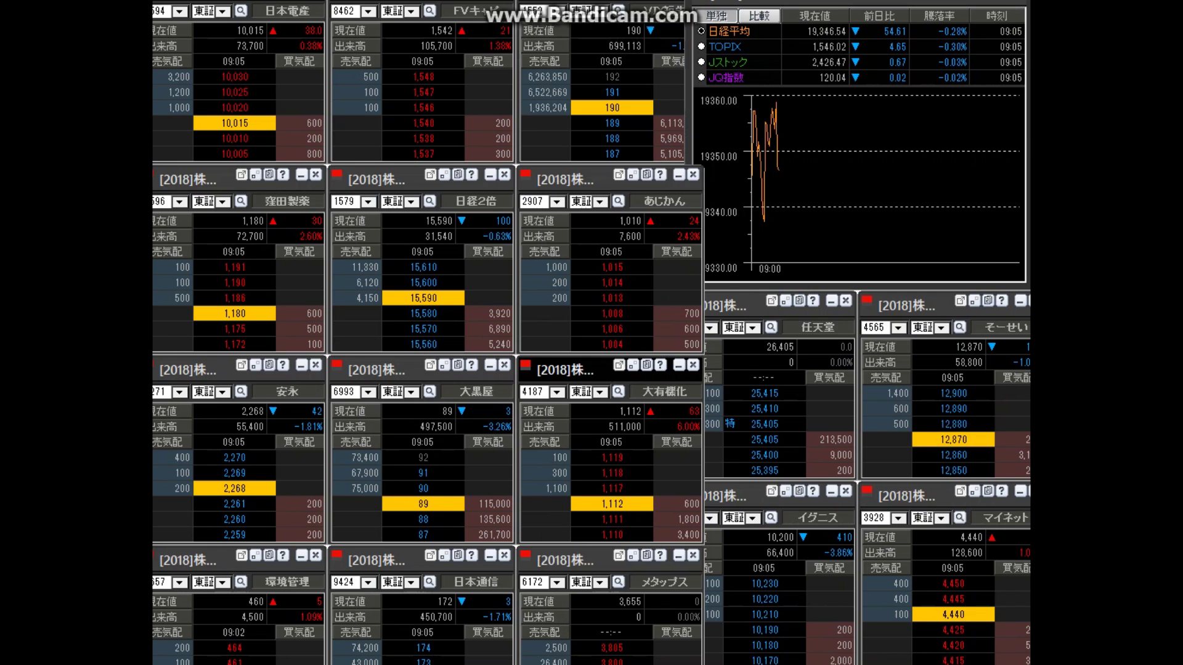
Set up a 現物 sell order for all 100 shares of 6993 at a limit of 89 yen, with the confirmation screen skipped
{"action": "left_click", "coordinate": [558, 663]}
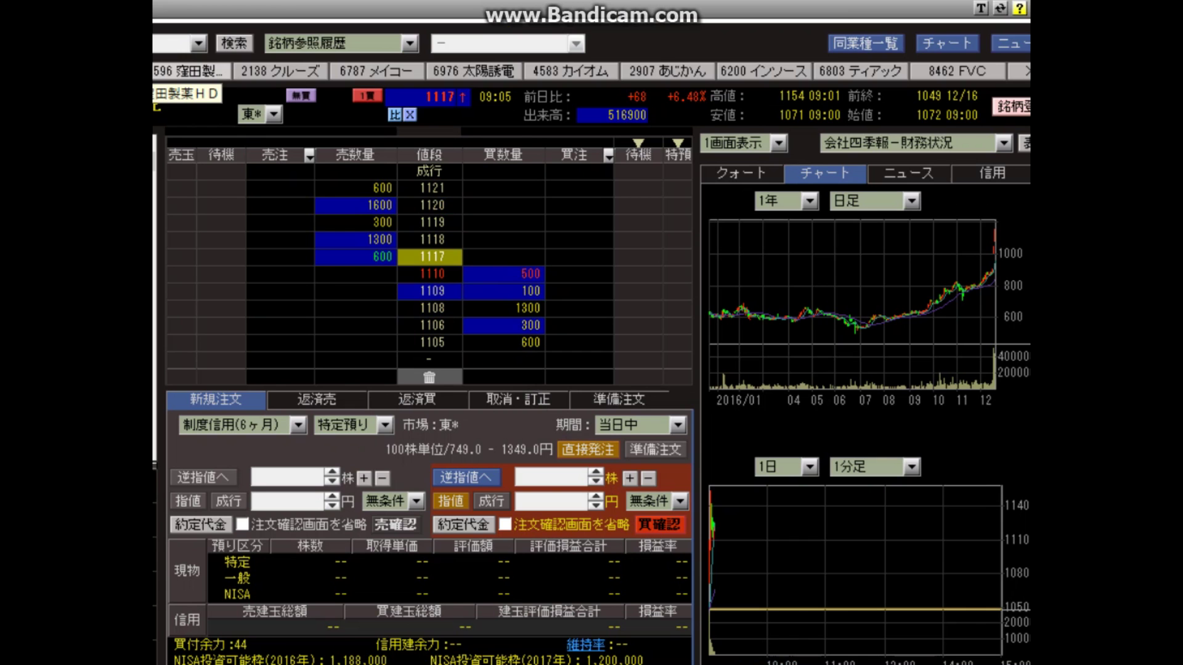
{"action": "scroll", "coordinate": [592, 70], "scroll_direction": "down", "scroll_amount": 3}
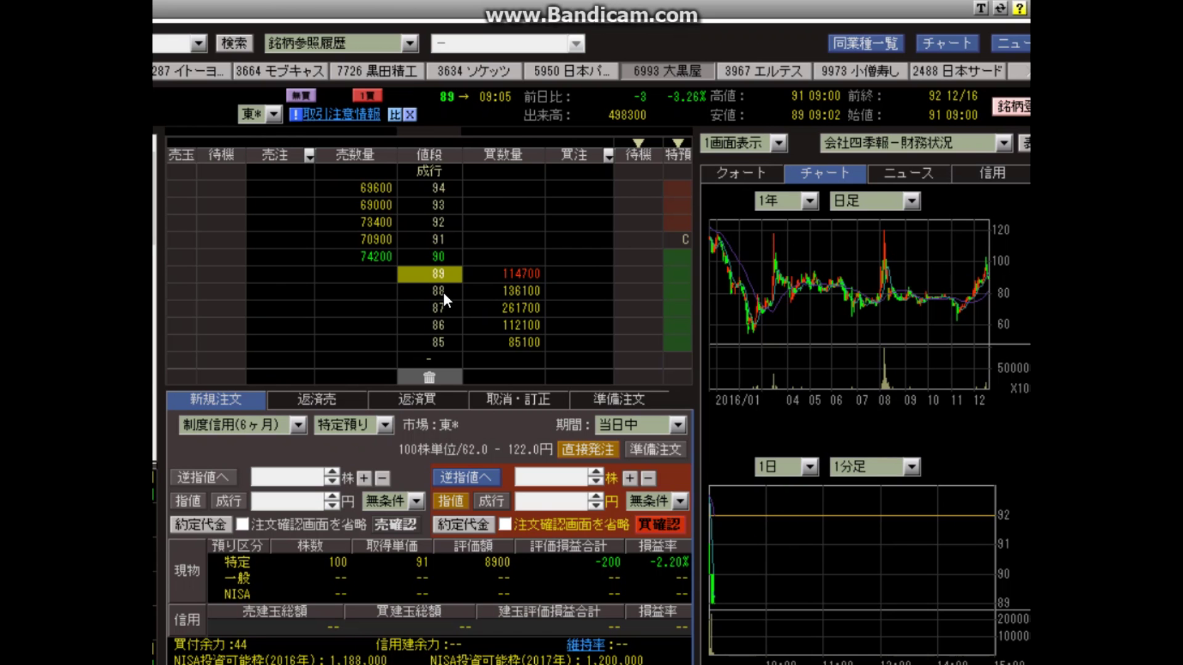
{"action": "left_click", "coordinate": [295, 427]}
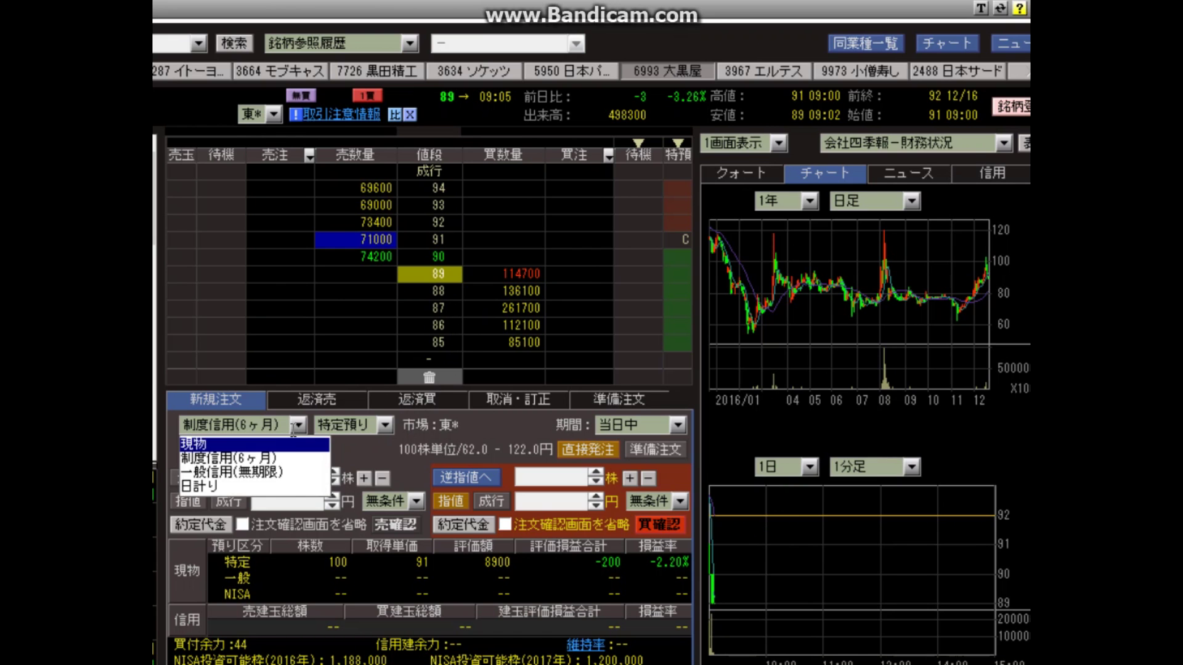
{"action": "left_click", "coordinate": [287, 434]}
{"action": "left_click", "coordinate": [291, 432]}
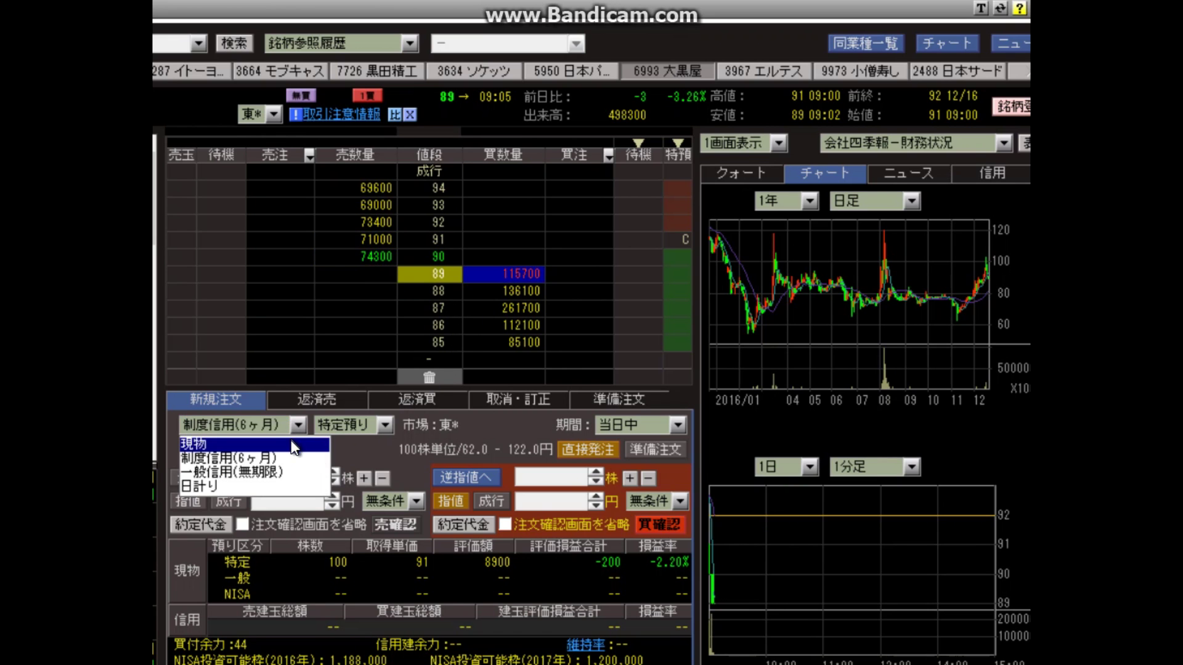
{"action": "left_click", "coordinate": [291, 442]}
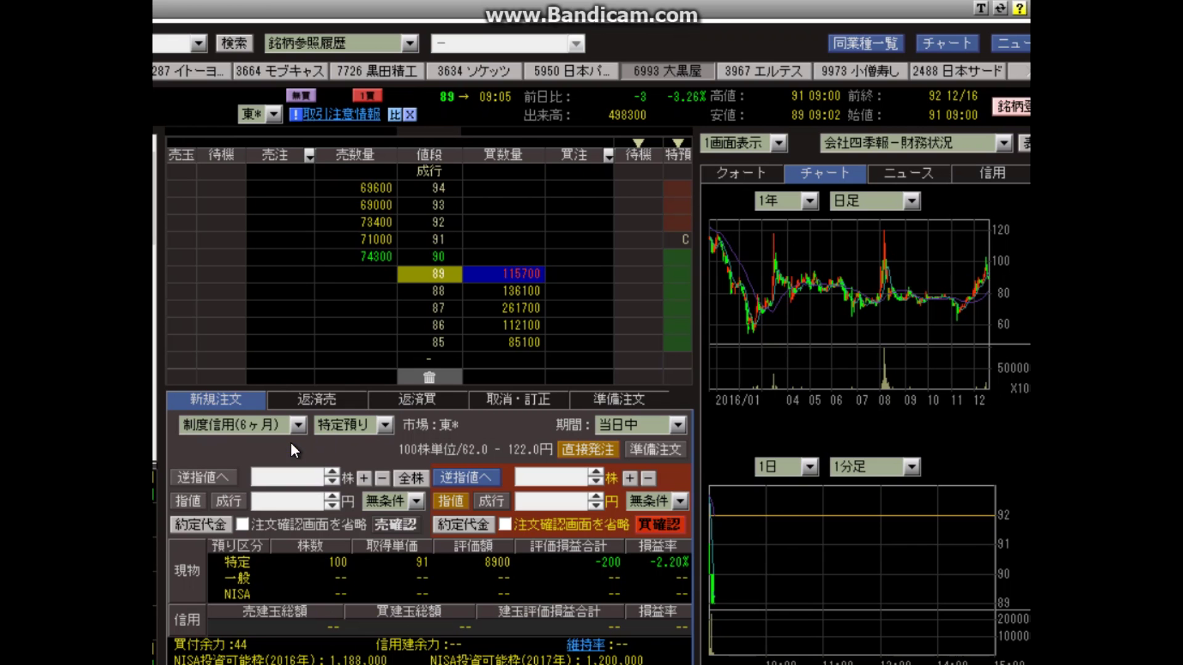
{"action": "left_click", "coordinate": [407, 479]}
{"action": "left_click", "coordinate": [335, 508]}
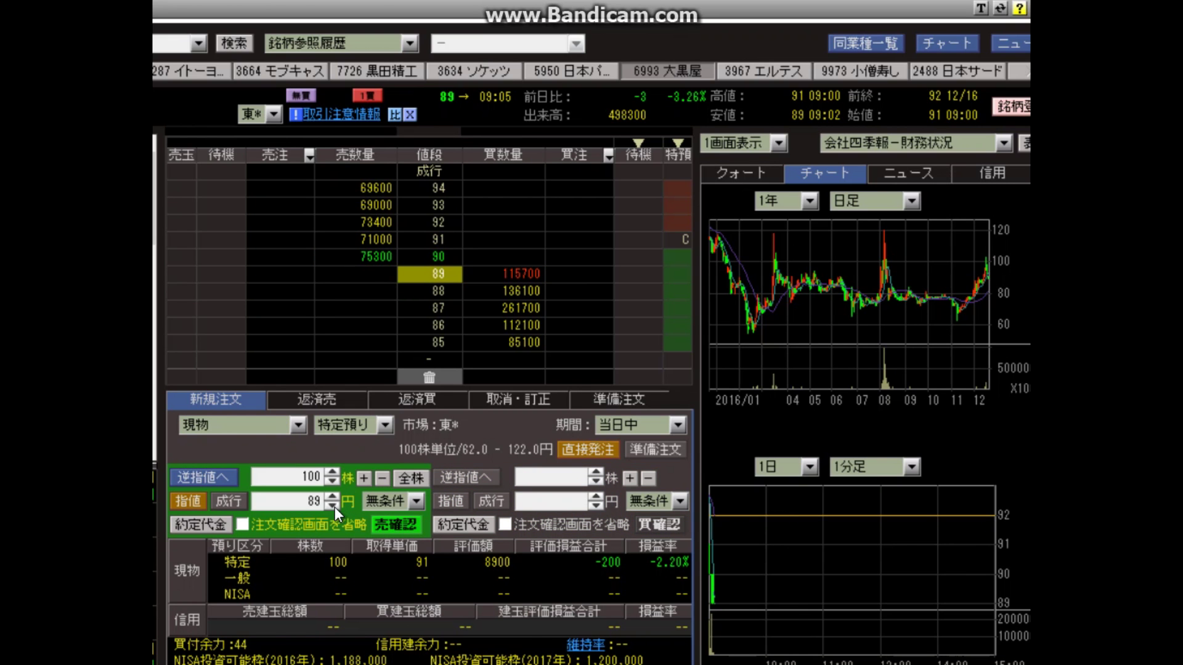
{"action": "left_click", "coordinate": [246, 524]}
{"action": "left_click", "coordinate": [390, 525]}
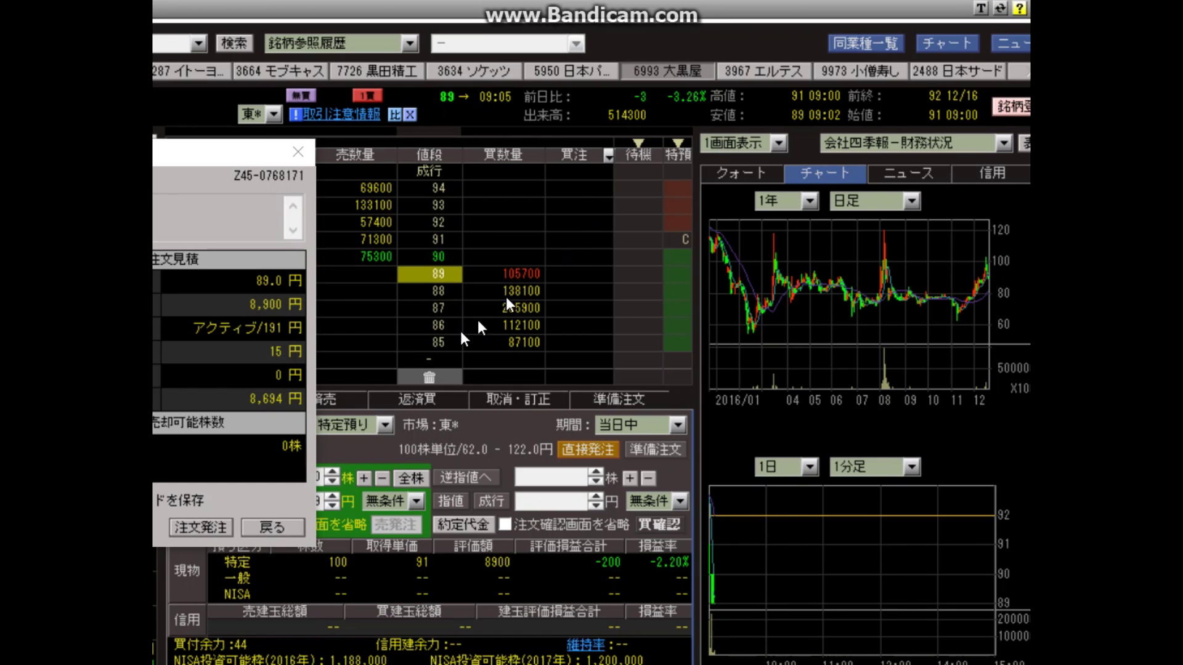
{"action": "left_click", "coordinate": [203, 526]}
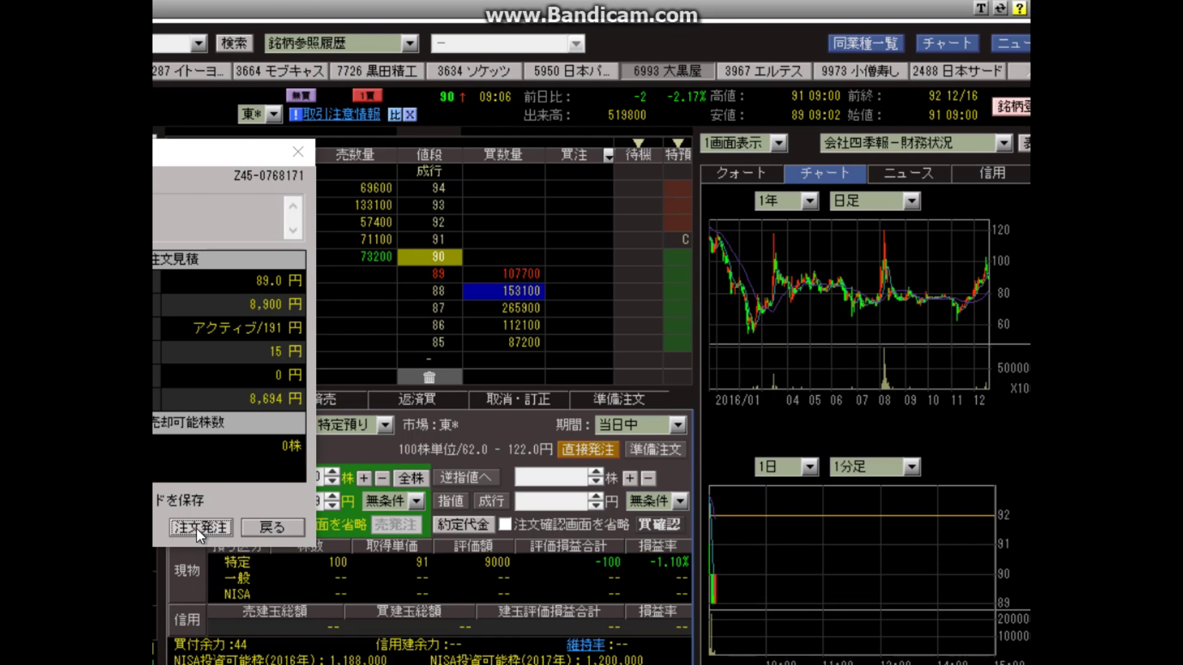
{"action": "left_click", "coordinate": [259, 527]}
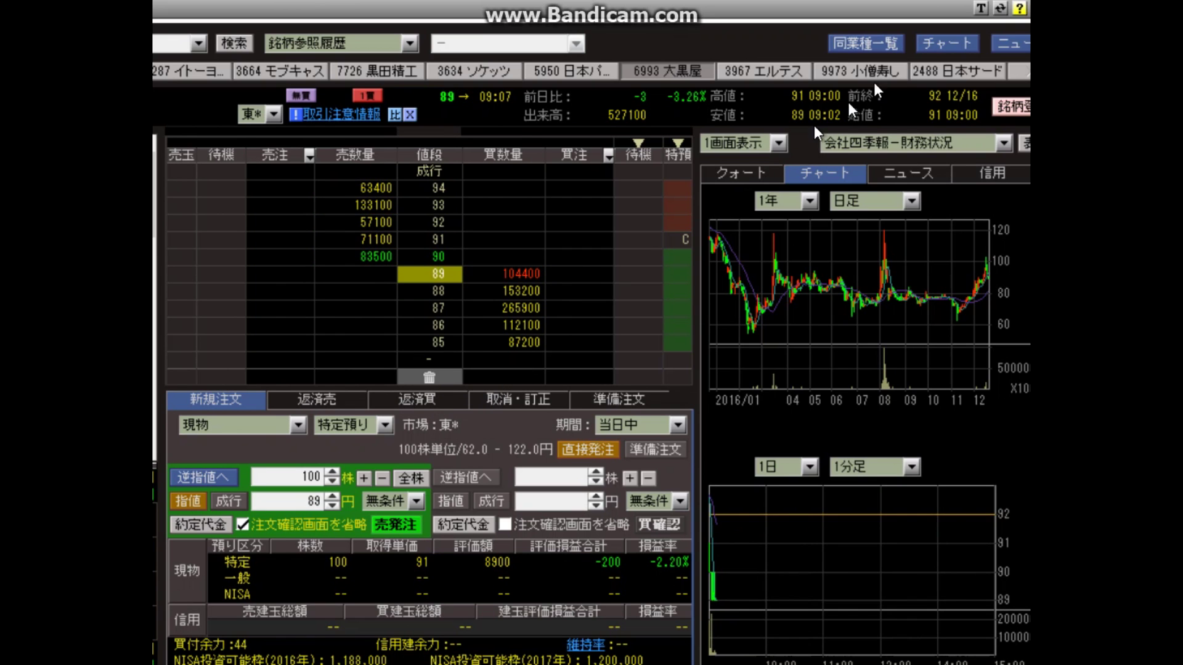
Submit the sell order for 100 shares of 6993 at 89 yen and dismiss the order result
{"action": "left_click", "coordinate": [933, 43]}
{"action": "left_click", "coordinate": [394, 526]}
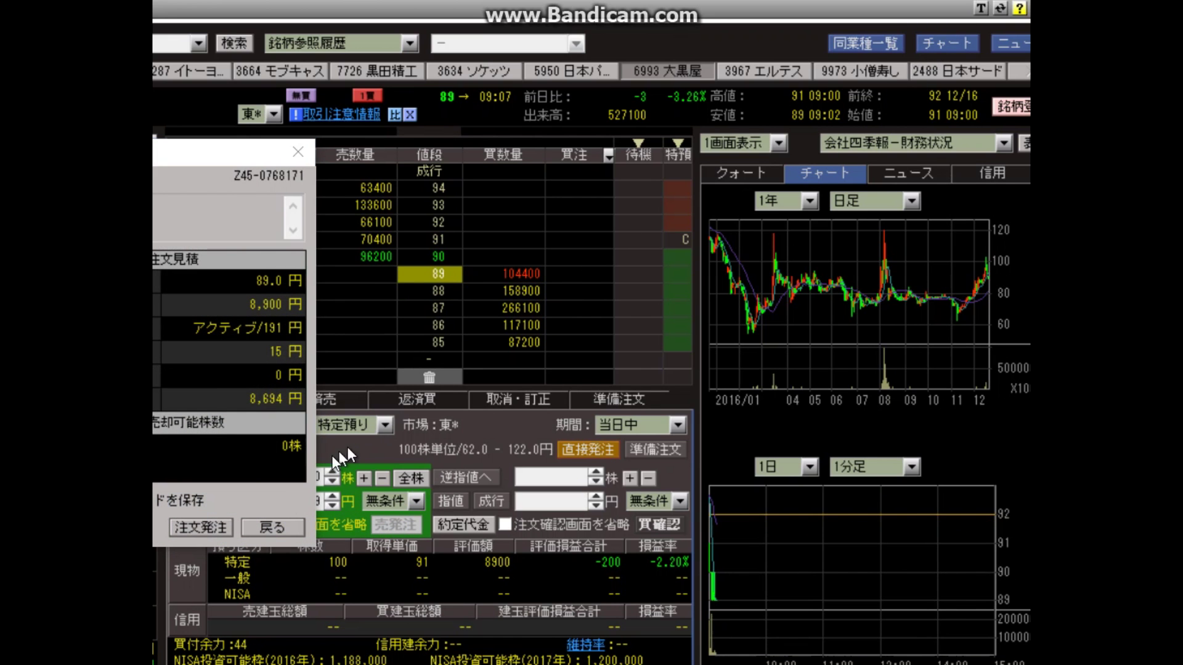
{"action": "left_click", "coordinate": [212, 533]}
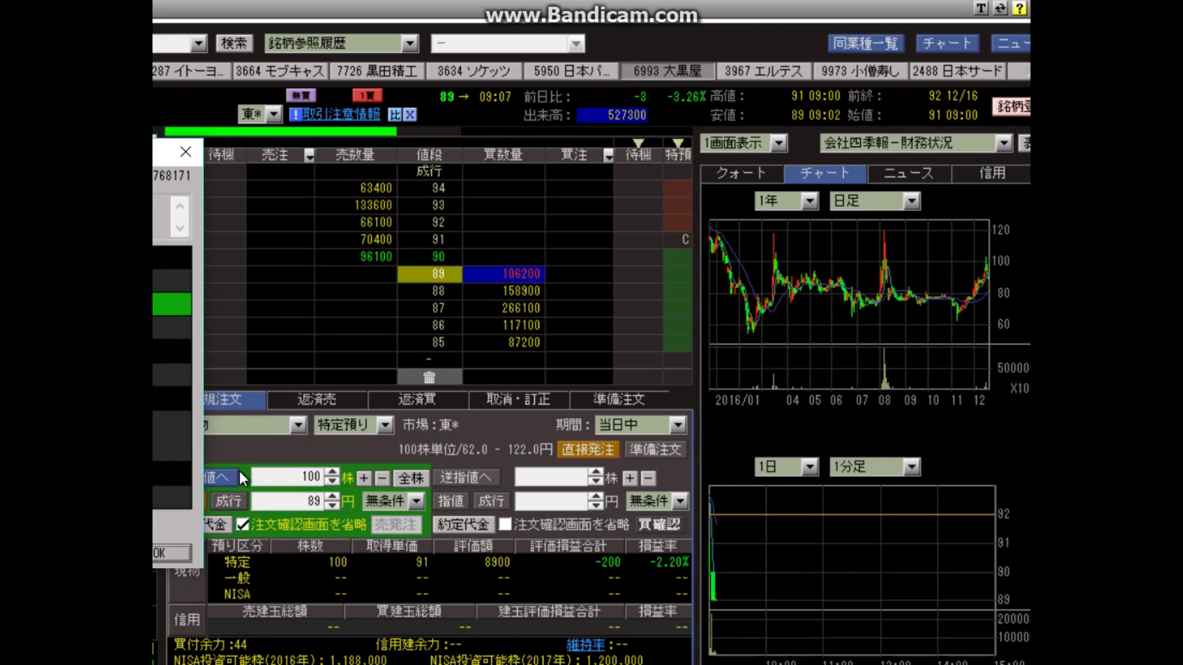
{"action": "left_click", "coordinate": [160, 551]}
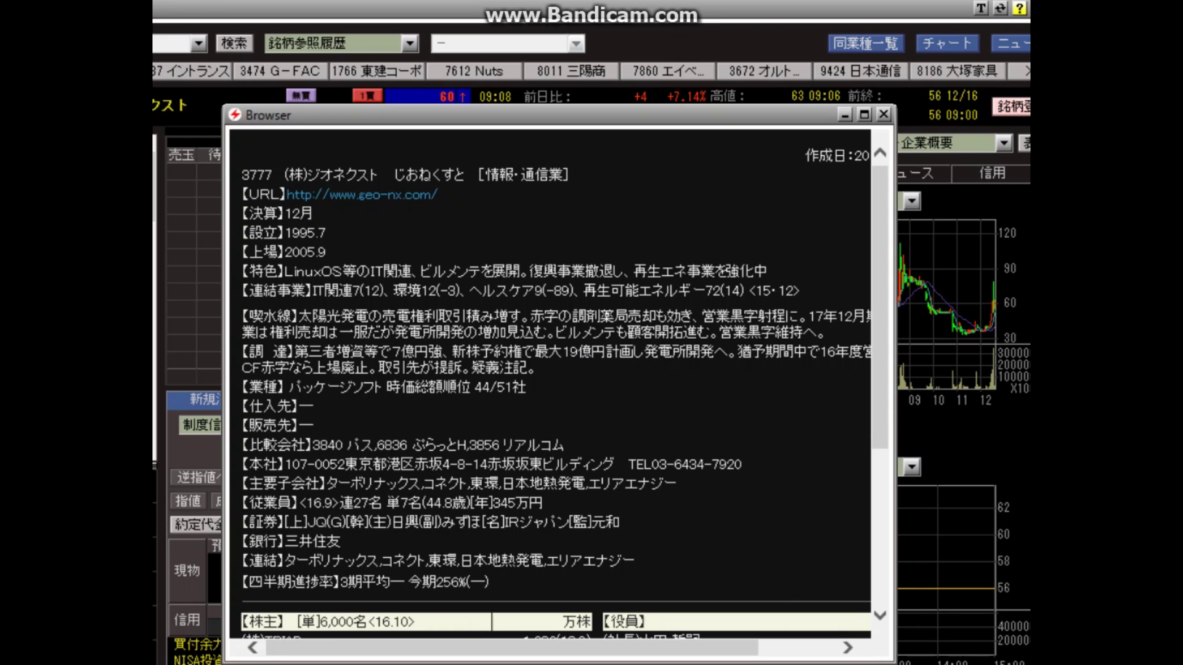
Close the company overview of stock 3777, switch to the multi-currency FX trading window, and look through the open position tickets
{"action": "left_click", "coordinate": [885, 115]}
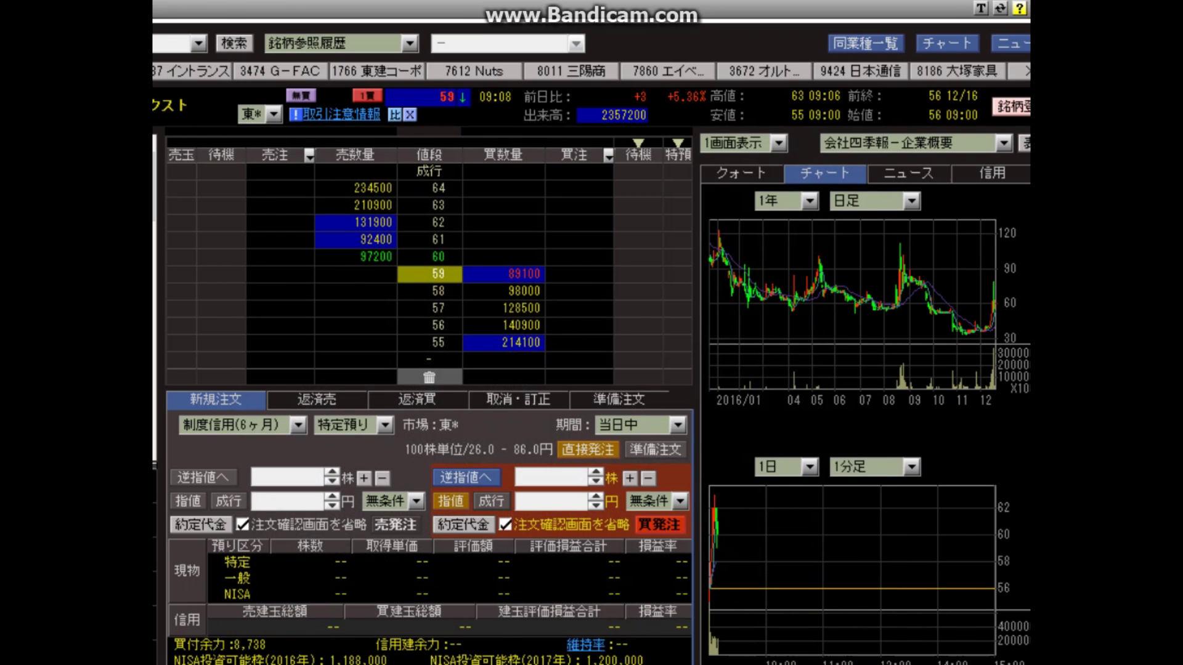
{"action": "key", "text": "alt+Tab"}
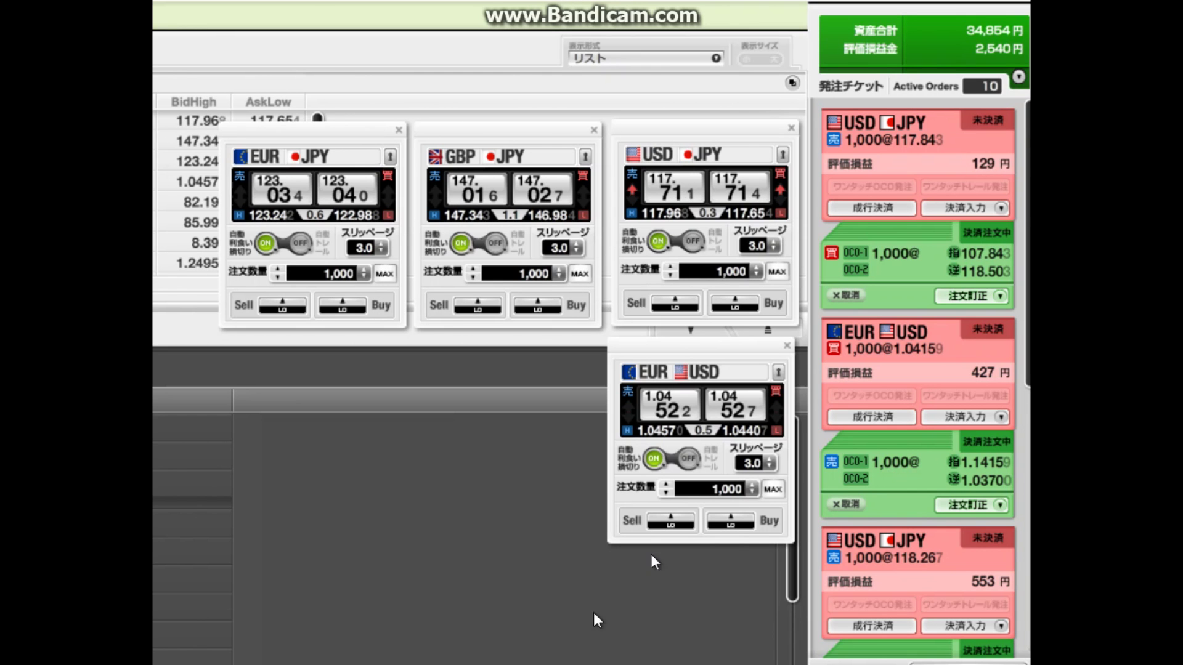
{"action": "scroll", "coordinate": [880, 308], "scroll_direction": "down", "scroll_amount": 5}
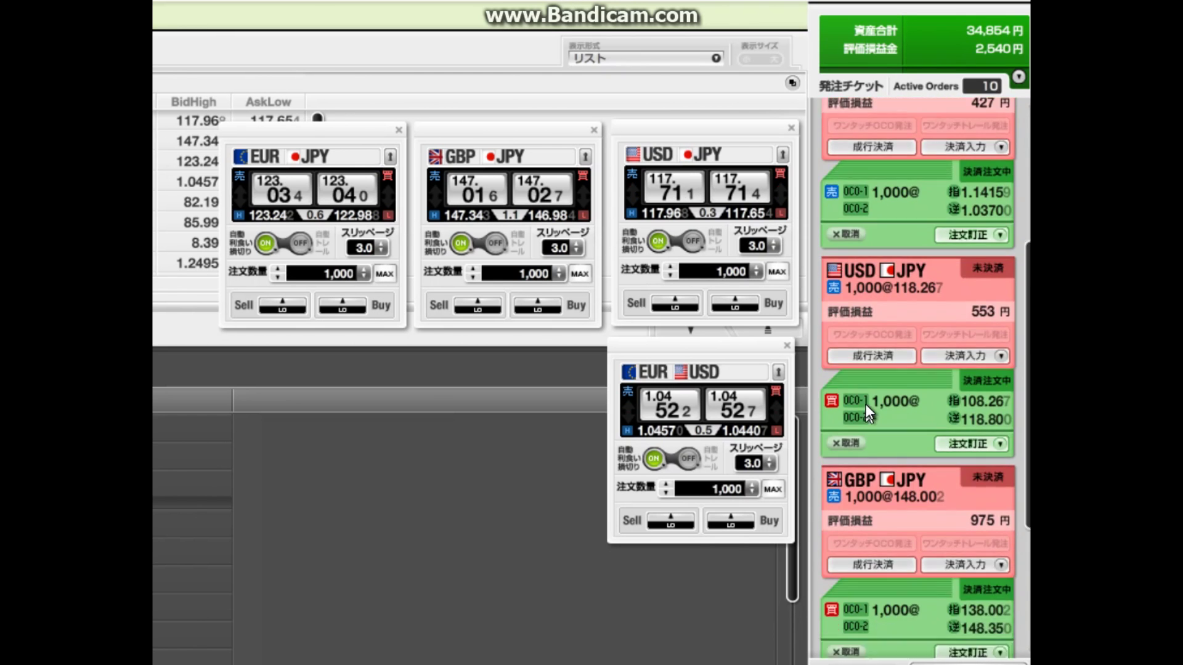
{"action": "scroll", "coordinate": [850, 431], "scroll_direction": "down", "scroll_amount": 3}
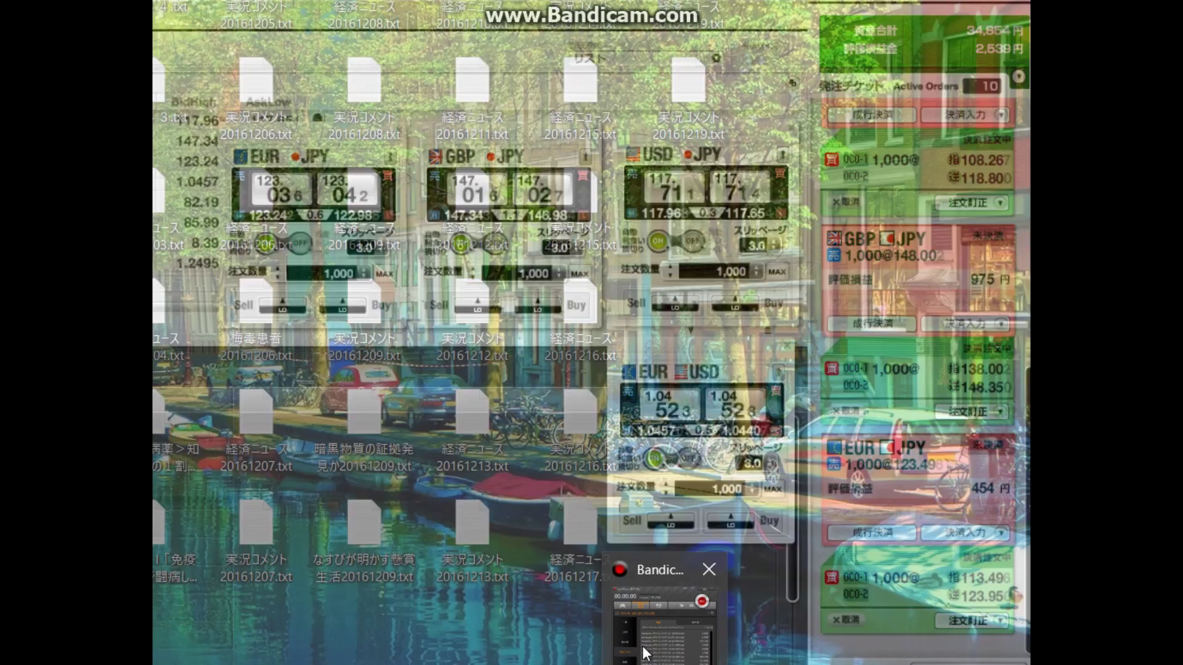
Switch from the multi-currency FX window to the SBI USD/JPY trading window and buy 98,000 USD at market
{"action": "mouse_move", "coordinate": [687, 664]}
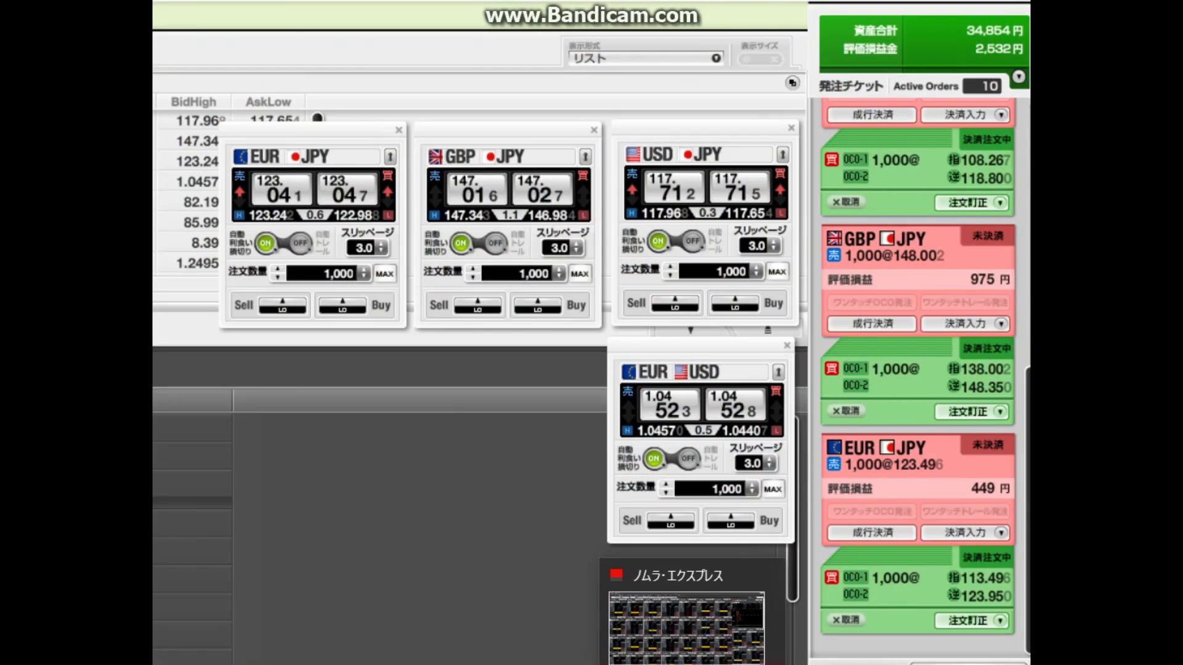
{"action": "left_click", "coordinate": [687, 625]}
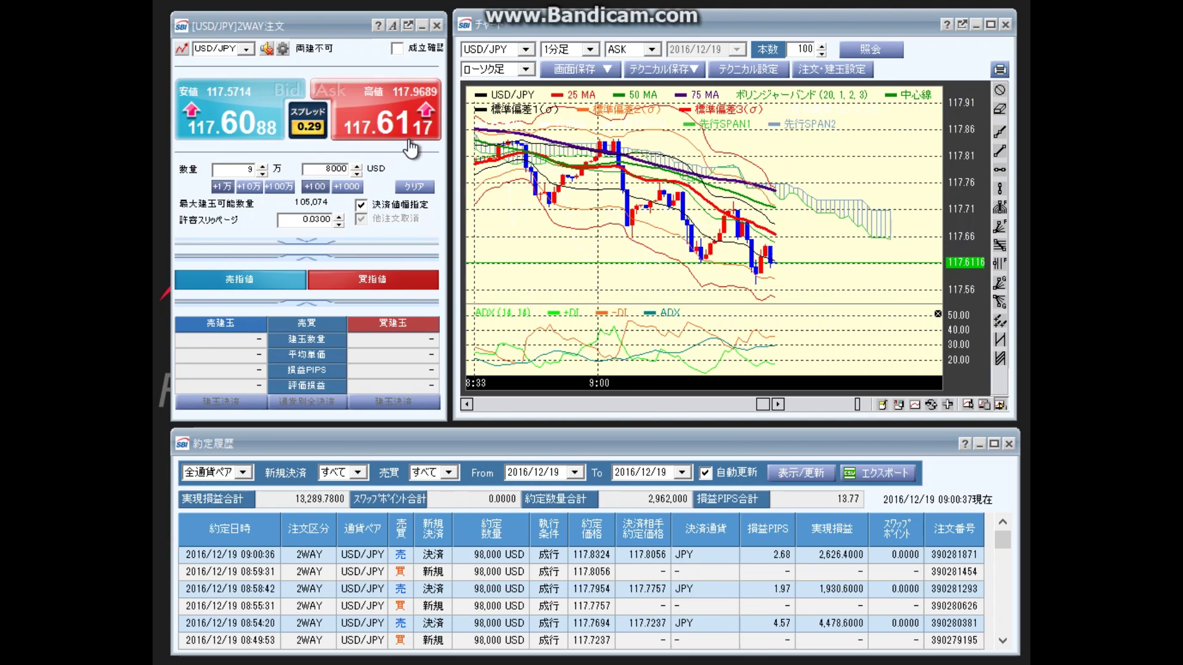
{"action": "left_click", "coordinate": [410, 138]}
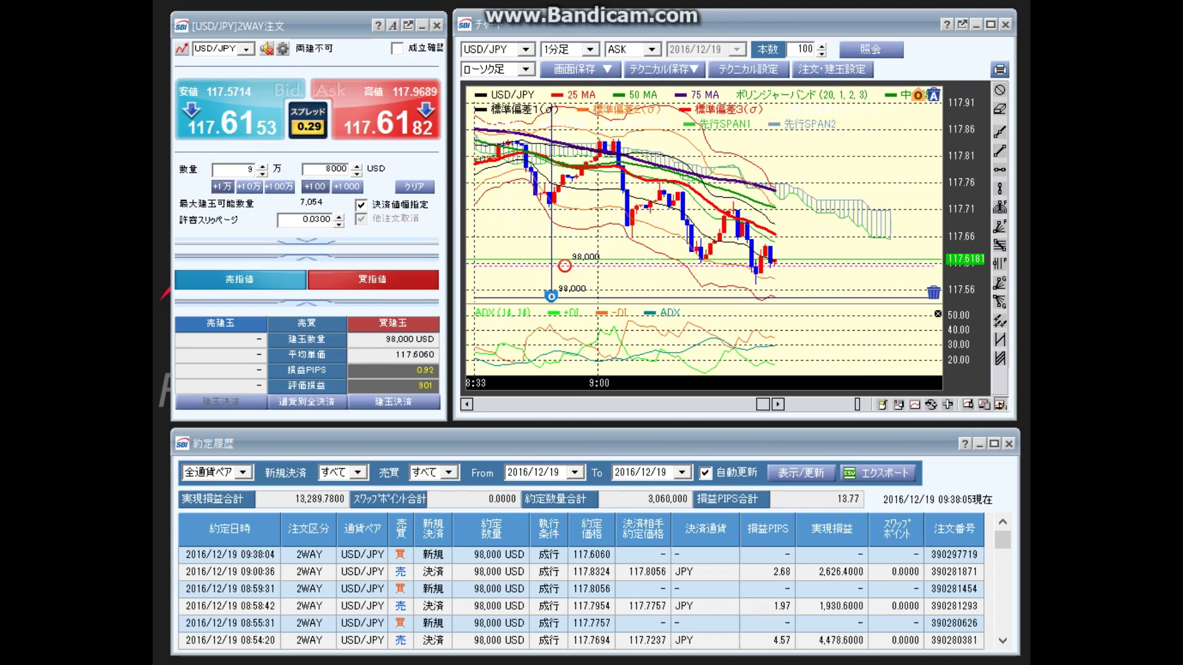
Amend the long position's OCO2 stop price to 117.5740, submit the change and dismiss the acceptance notice
{"action": "double_click", "coordinate": [550, 296]}
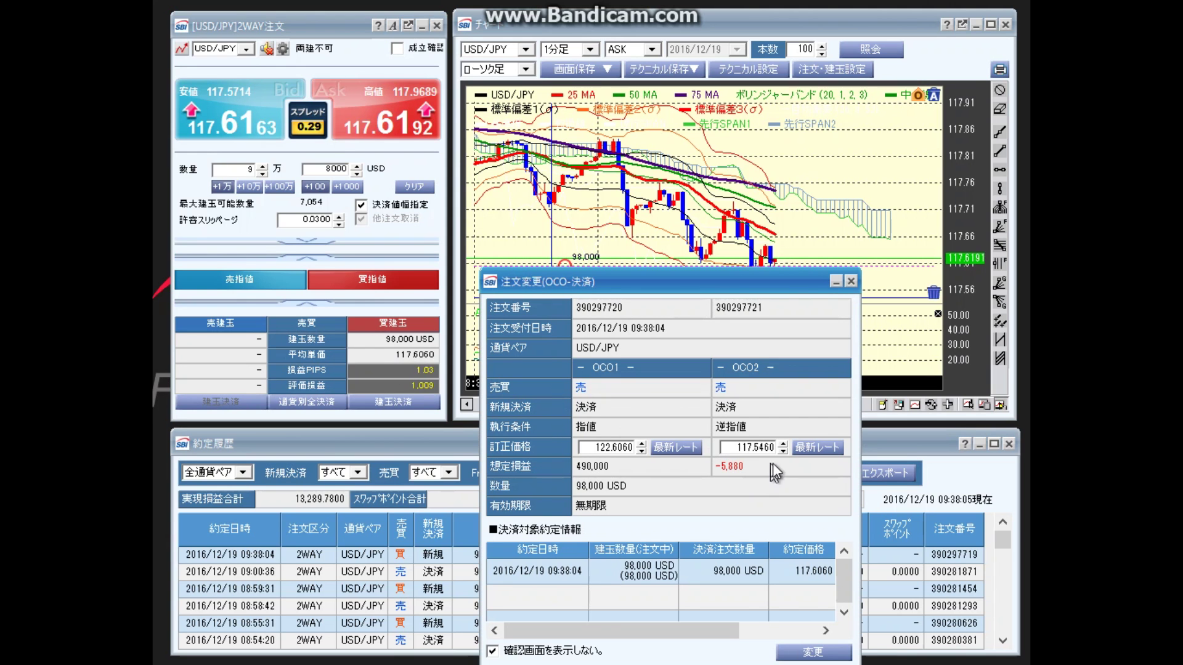
{"action": "left_click", "coordinate": [783, 444]}
{"action": "left_click", "coordinate": [784, 444]}
{"action": "left_click", "coordinate": [784, 444]}
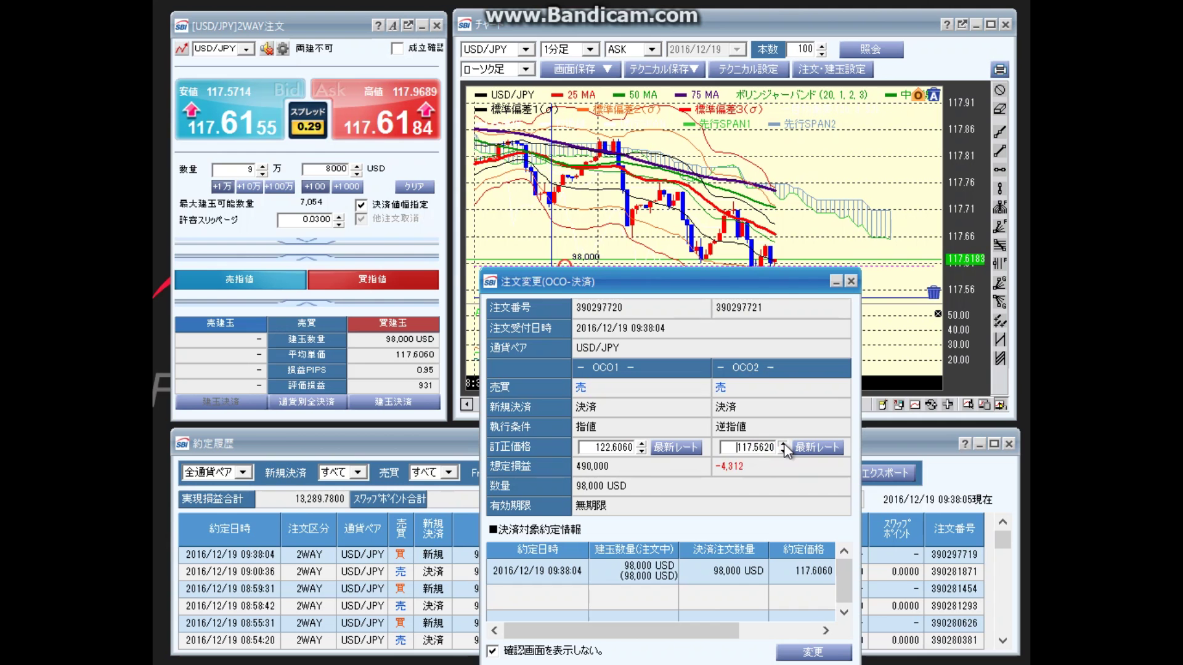
{"action": "left_click", "coordinate": [783, 444]}
{"action": "left_click", "coordinate": [784, 445]}
{"action": "left_click", "coordinate": [783, 445]}
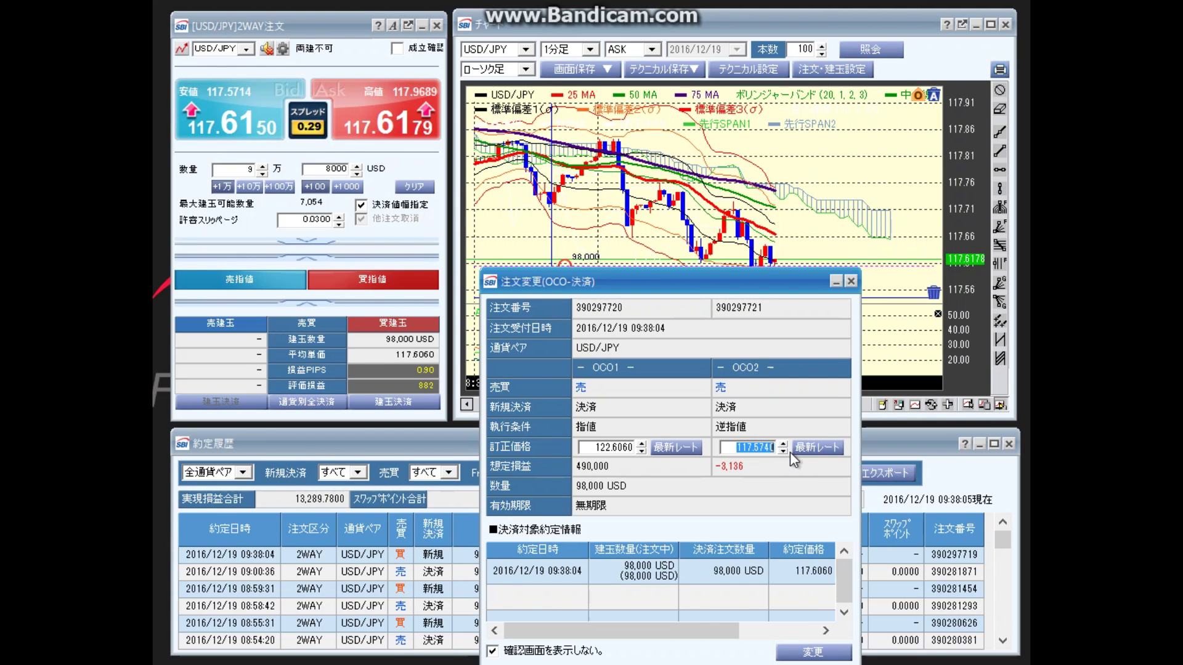
{"action": "left_click", "coordinate": [813, 651]}
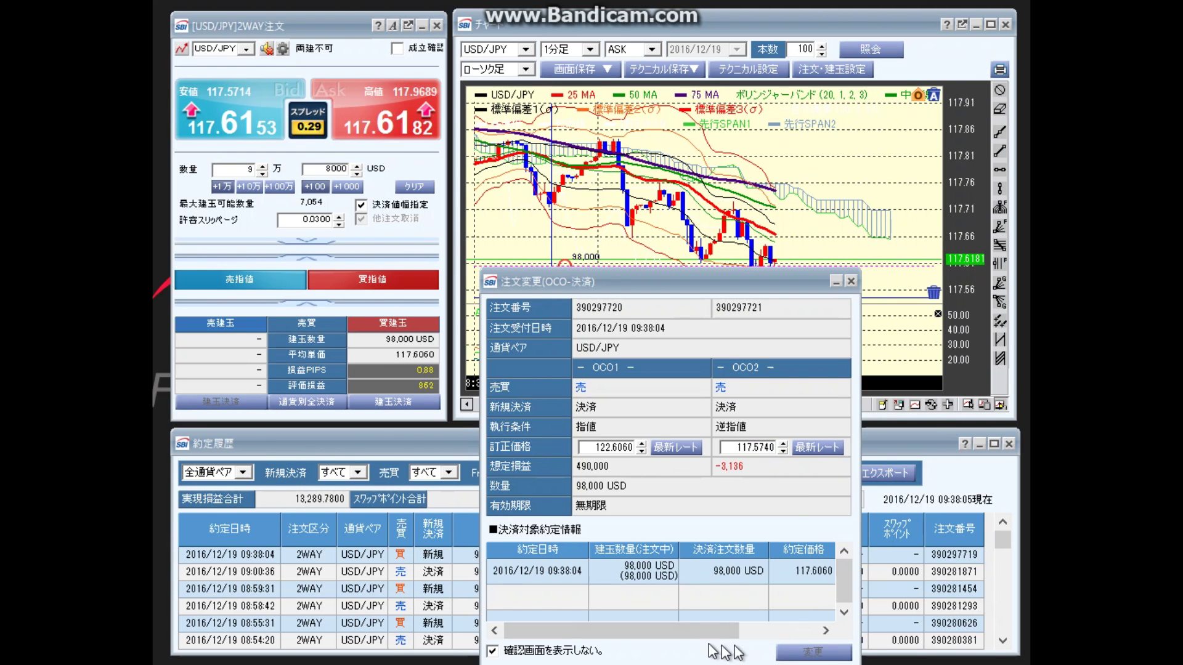
{"action": "left_click", "coordinate": [425, 638]}
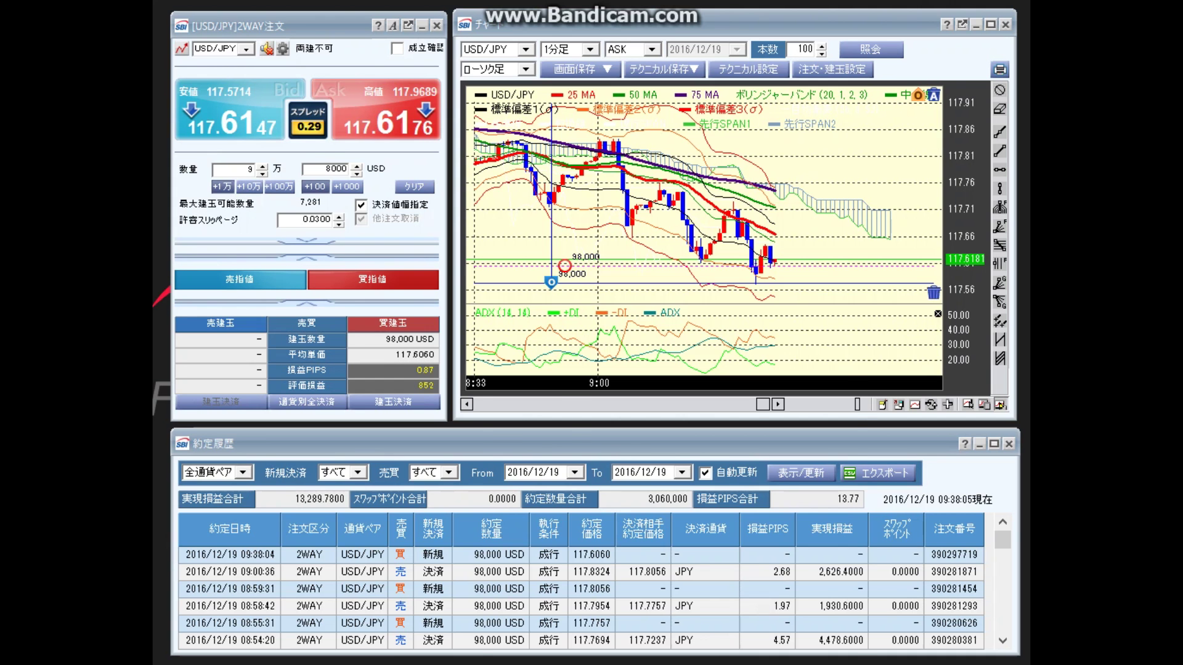
Raise the same OCO2 stop price to 117.5780, submit the change and dismiss the acceptance notice
{"action": "left_click", "coordinate": [782, 444]}
{"action": "left_click", "coordinate": [782, 443]}
{"action": "double_click", "coordinate": [782, 444]}
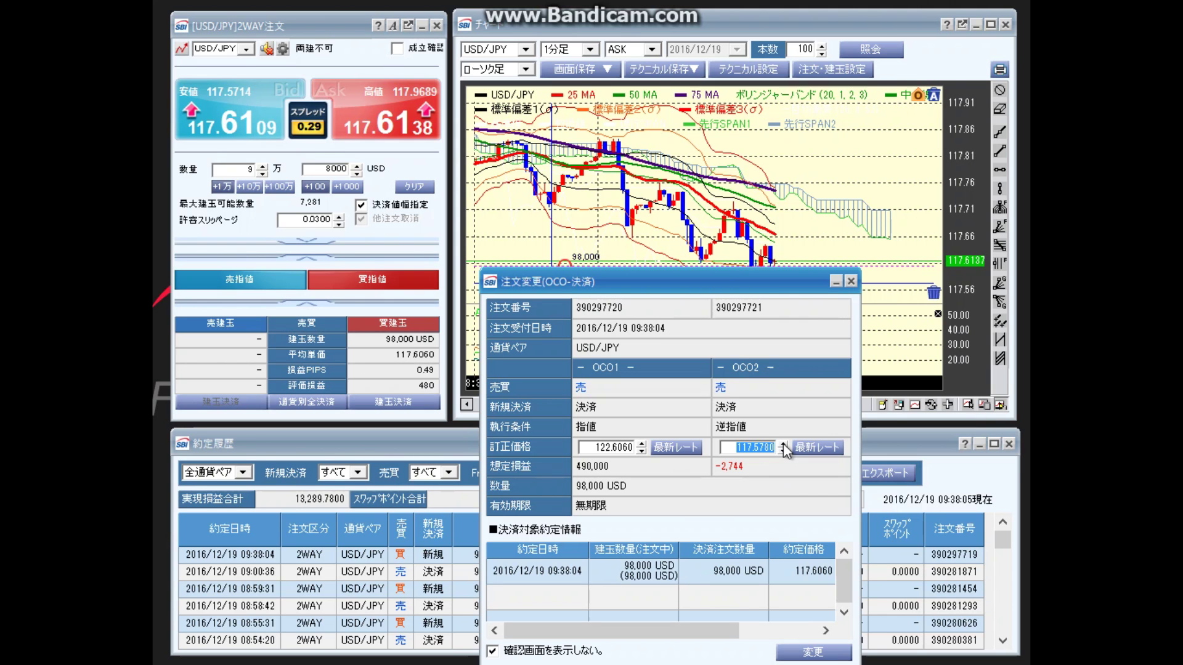
{"action": "left_click", "coordinate": [807, 651]}
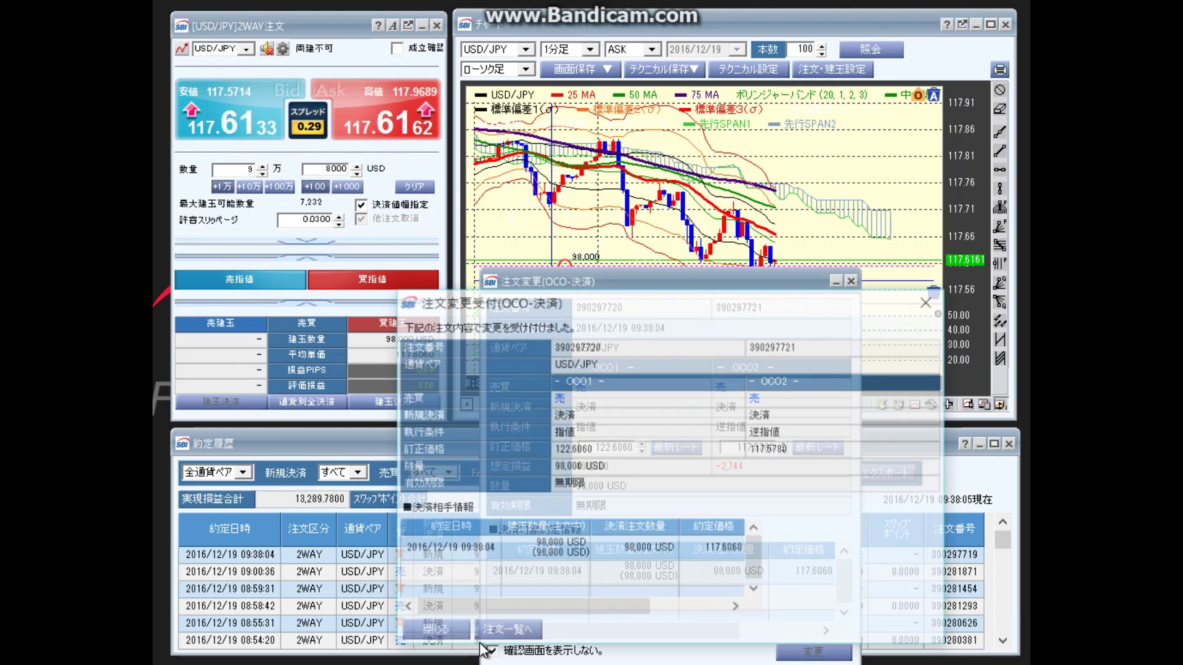
{"action": "left_click", "coordinate": [449, 634]}
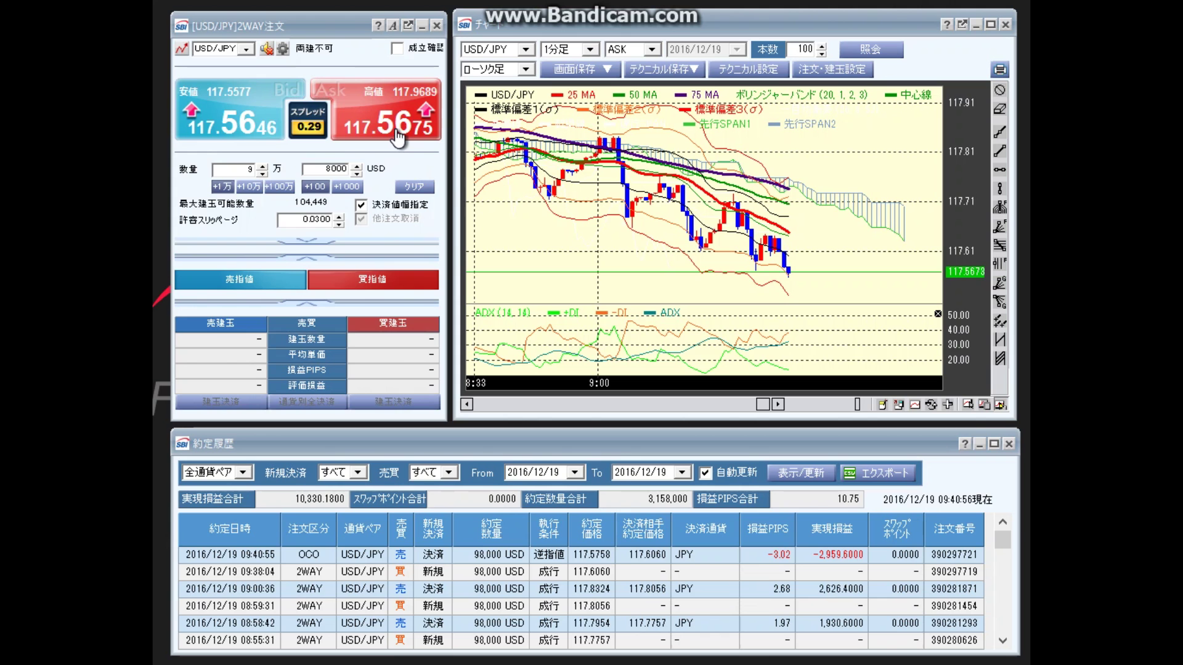
Buy 98,000 USD/JPY at market and amend the new position's OCO2 stop price to 117.5317
{"action": "left_click", "coordinate": [398, 138]}
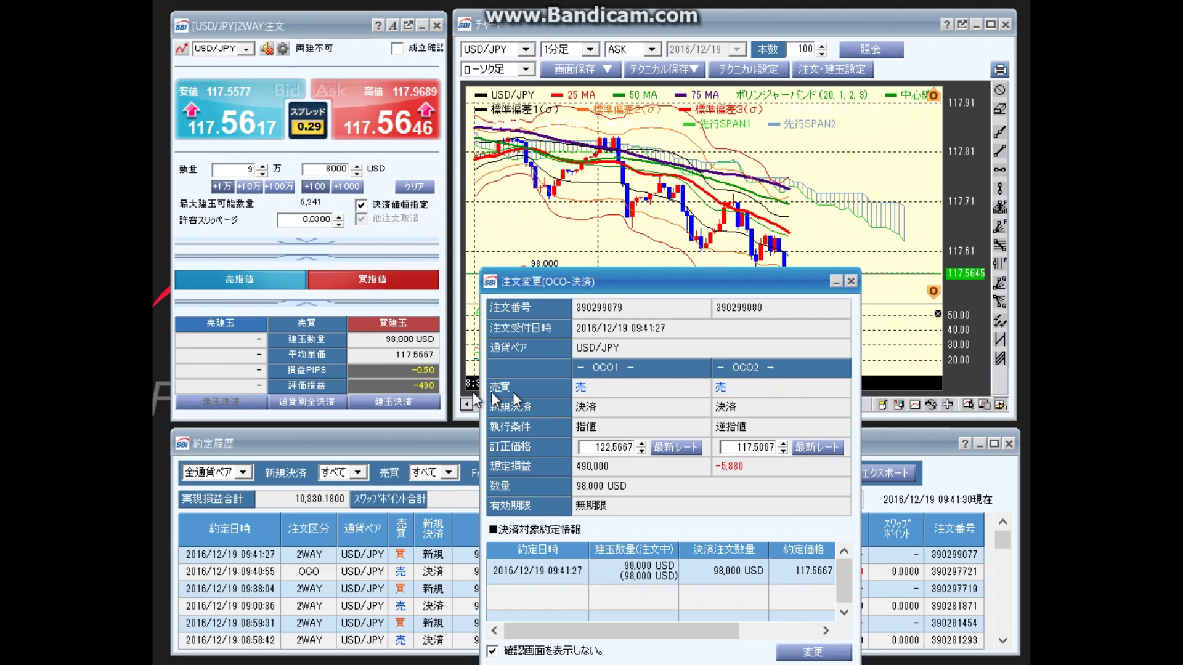
{"action": "left_click", "coordinate": [782, 444]}
{"action": "left_click", "coordinate": [782, 444]}
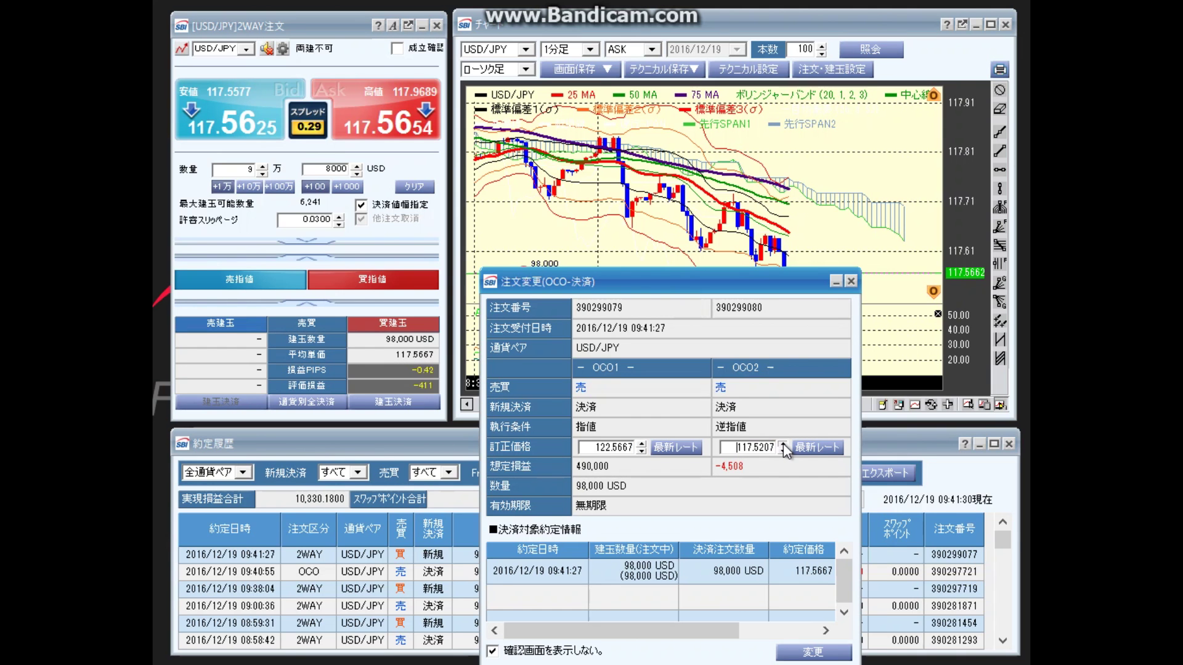
{"action": "left_click", "coordinate": [782, 444]}
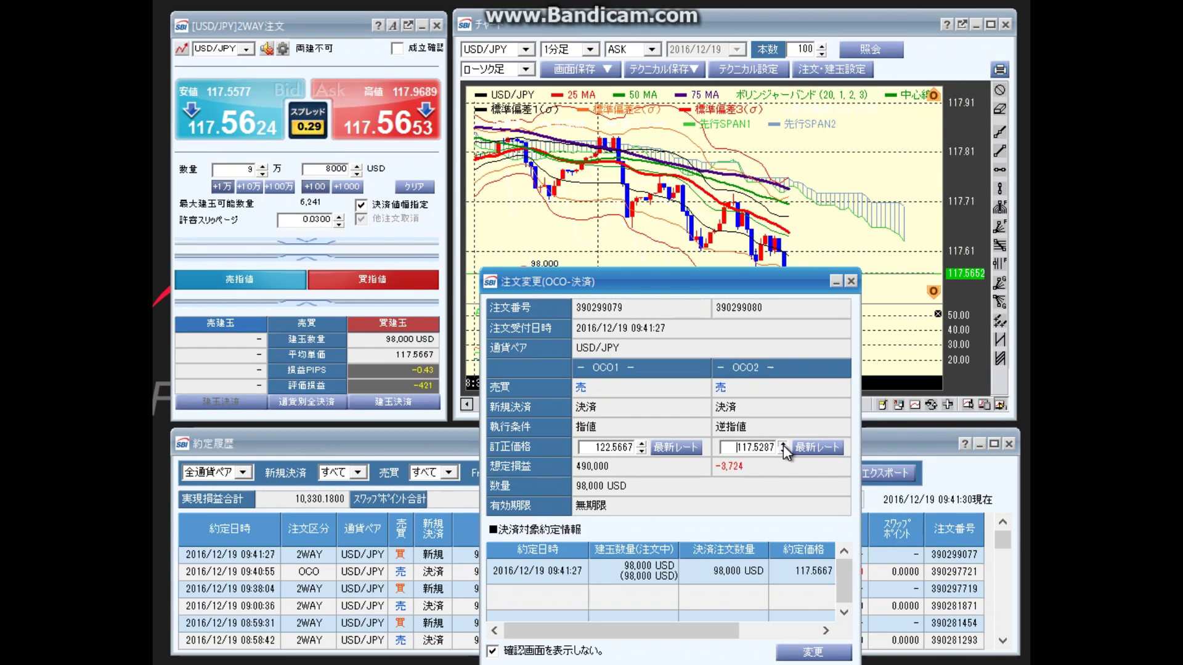
{"action": "left_click", "coordinate": [811, 651]}
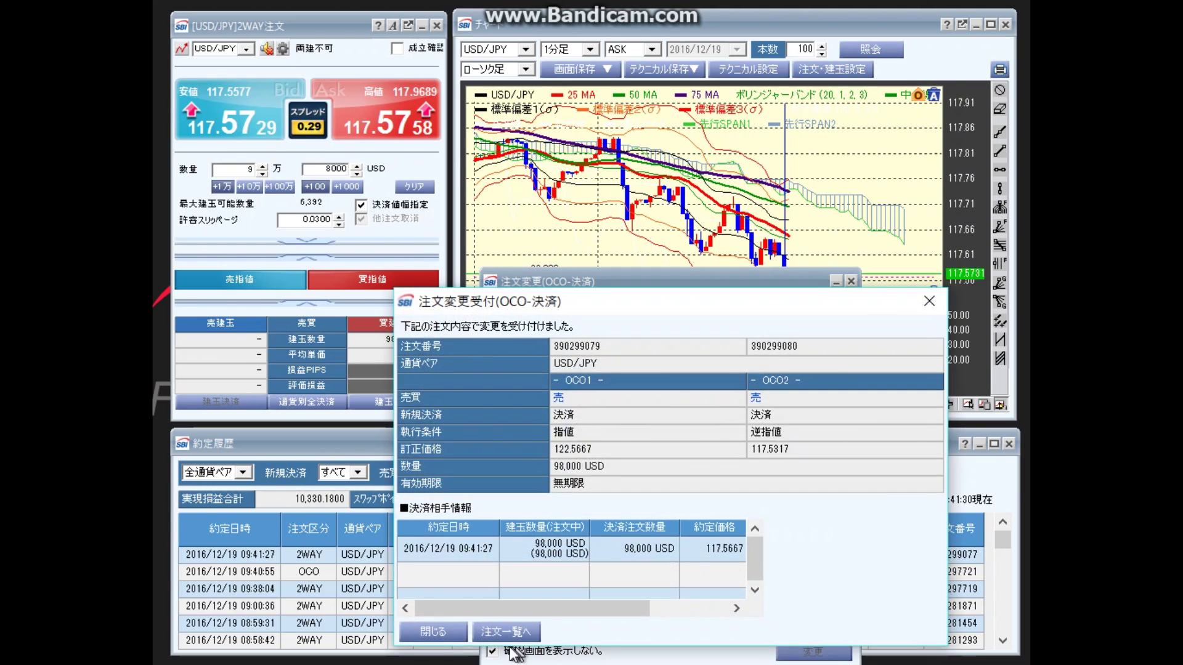
{"action": "left_click", "coordinate": [434, 638]}
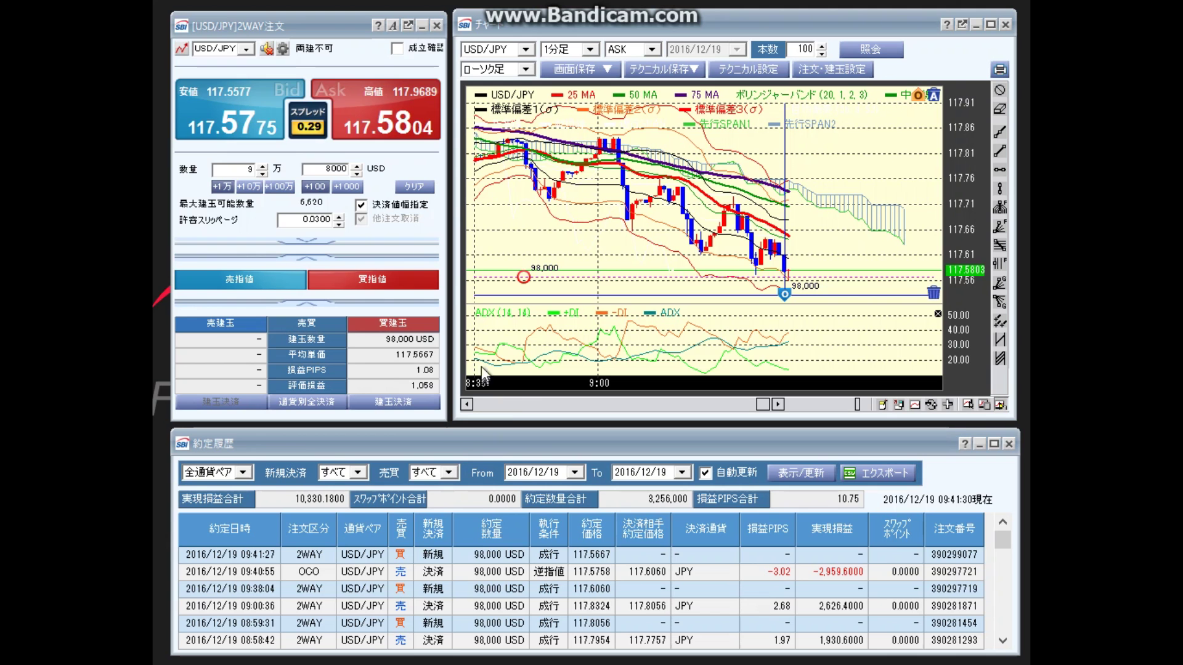
Shift the stop order's marker back along the chart and try to amend the OCO2 stop price to 117.5550
{"action": "left_click_drag", "start_coordinate": [784, 296], "coordinate": [751, 301]}
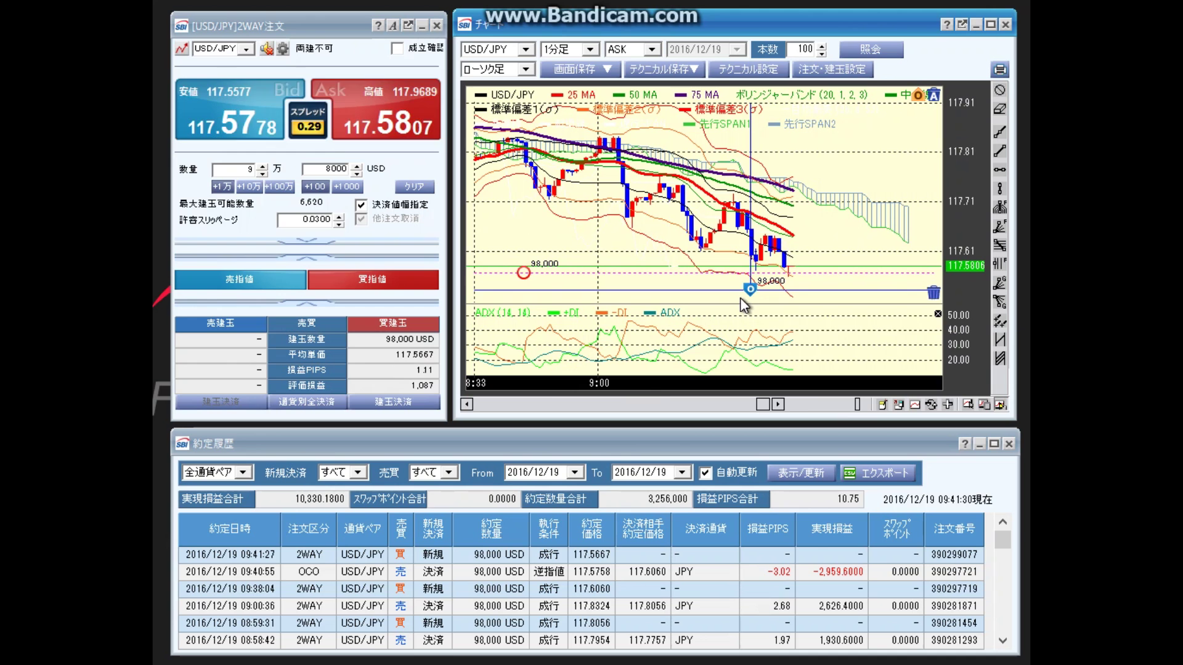
{"action": "left_click_drag", "start_coordinate": [749, 288], "coordinate": [750, 284]}
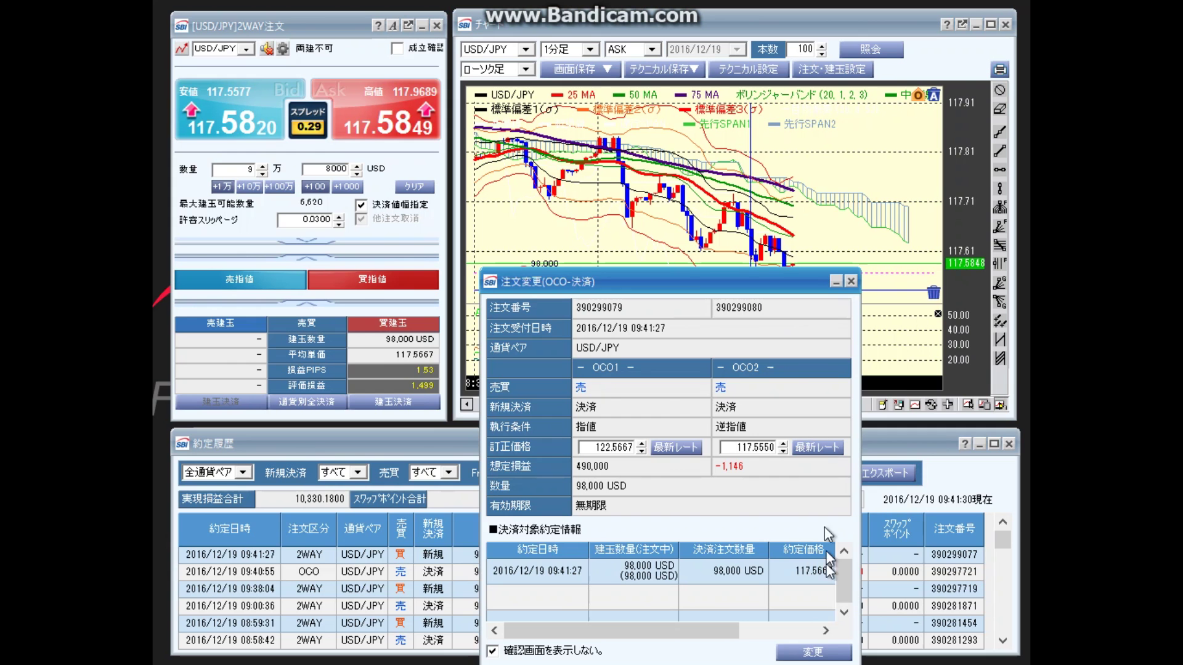
{"action": "left_click", "coordinate": [813, 652]}
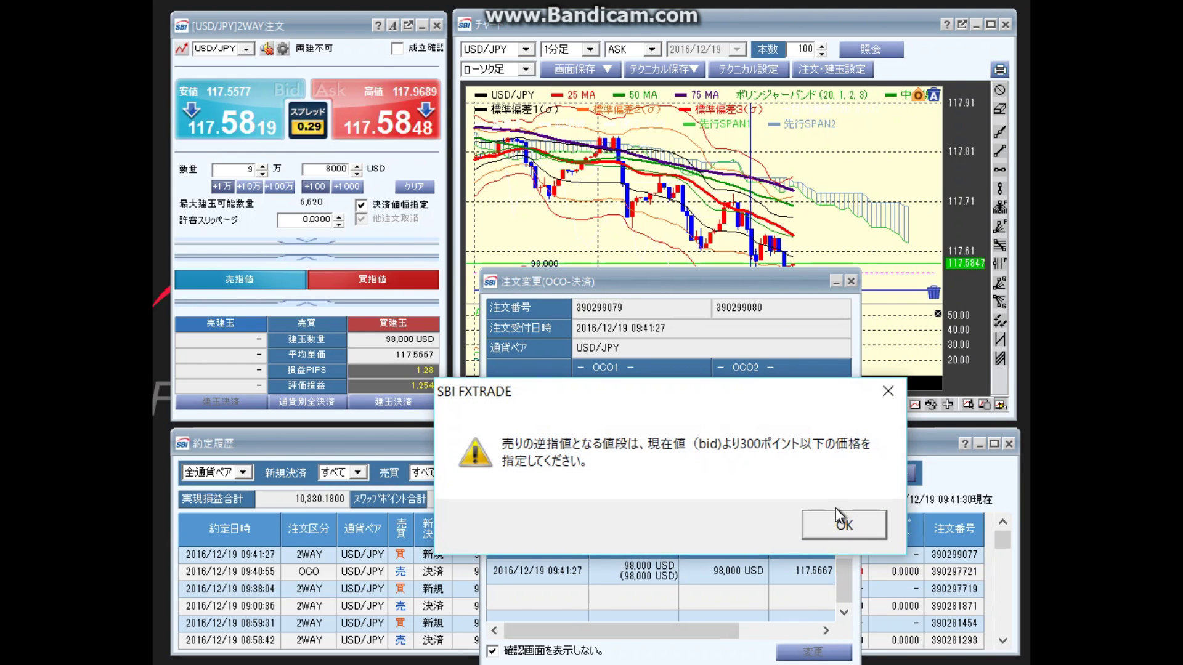
{"action": "left_click", "coordinate": [837, 524]}
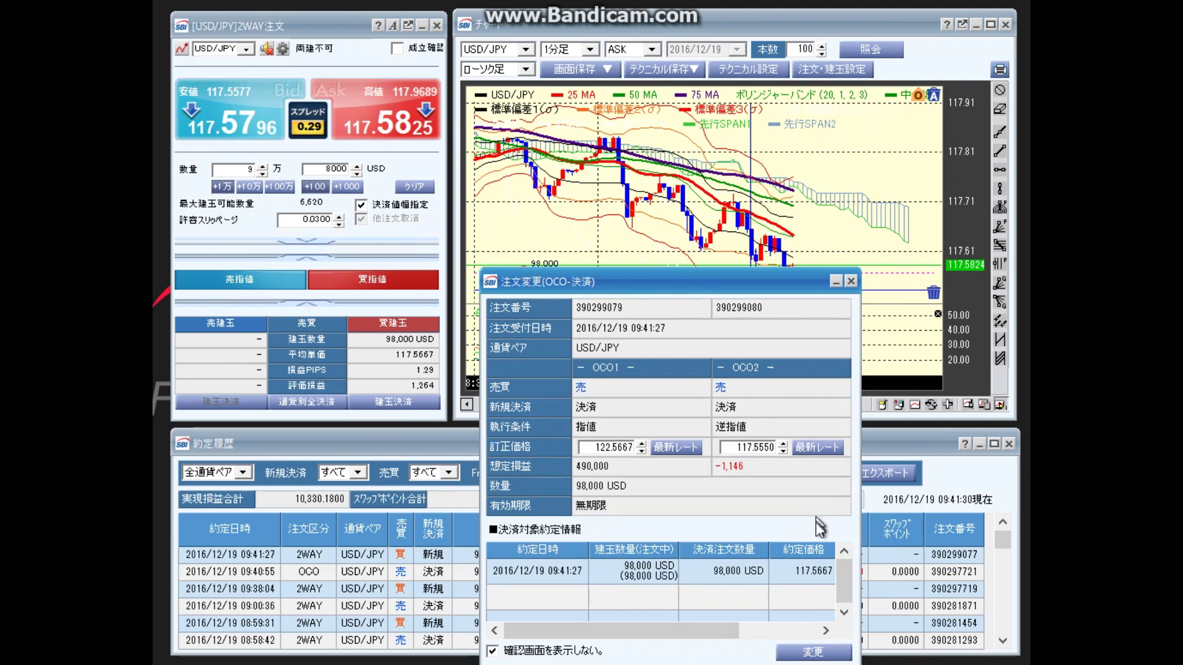
Set the OCO2 stop price to 117.5480, submit the change and dismiss the acceptance notice
{"action": "left_click", "coordinate": [782, 452]}
{"action": "left_click", "coordinate": [782, 452]}
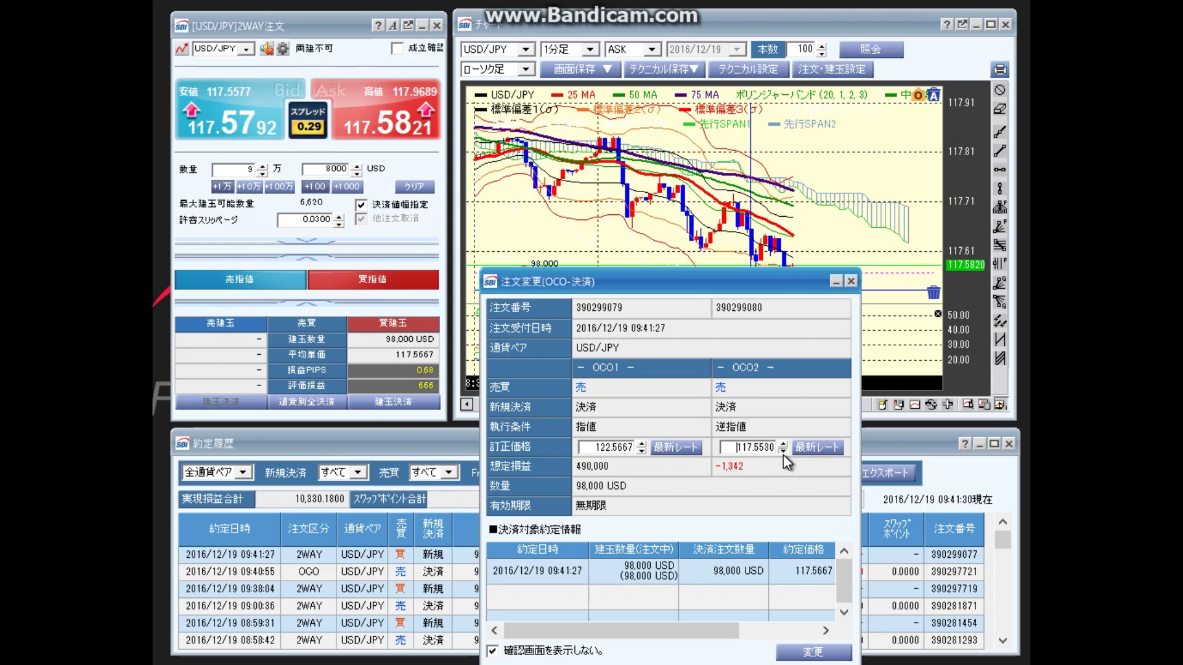
{"action": "left_click", "coordinate": [782, 452]}
{"action": "left_click", "coordinate": [782, 452]}
{"action": "left_click", "coordinate": [782, 452]}
{"action": "left_click", "coordinate": [782, 452]}
{"action": "left_click", "coordinate": [783, 452]}
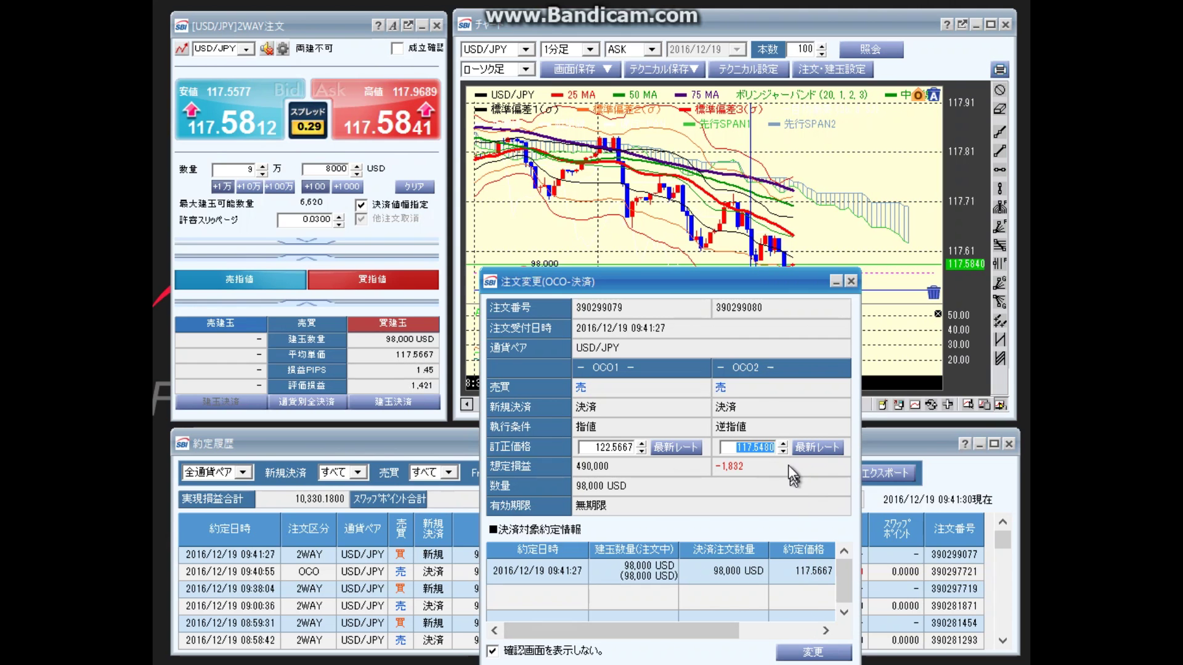
{"action": "left_click", "coordinate": [797, 651]}
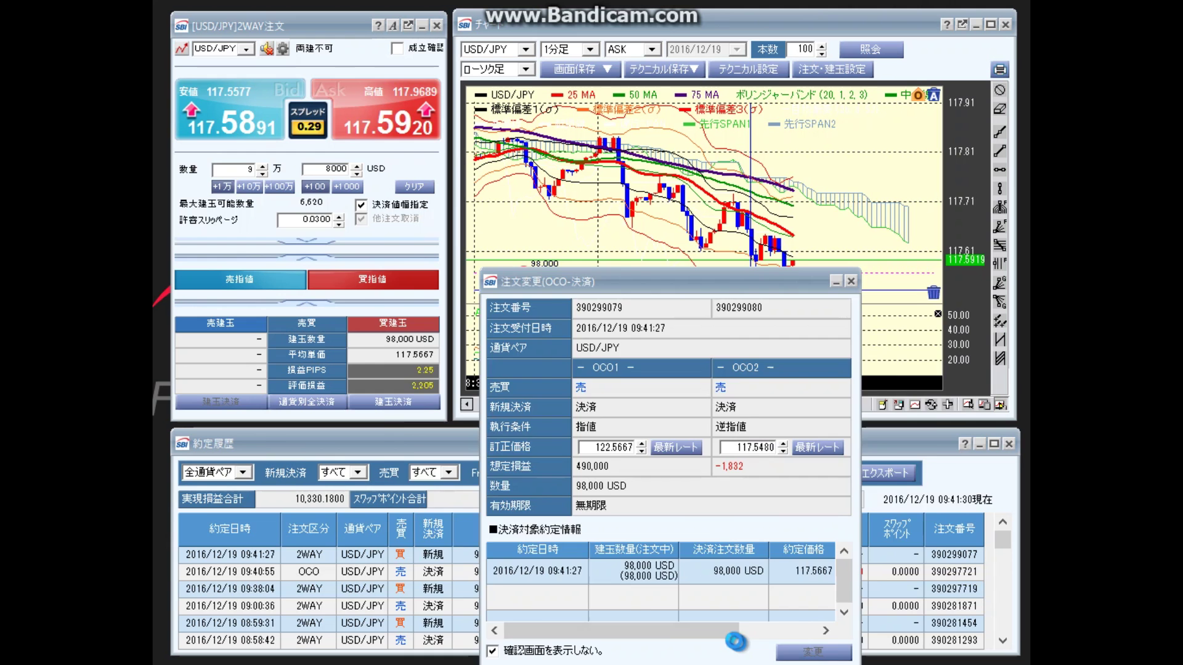
{"action": "left_click", "coordinate": [443, 641]}
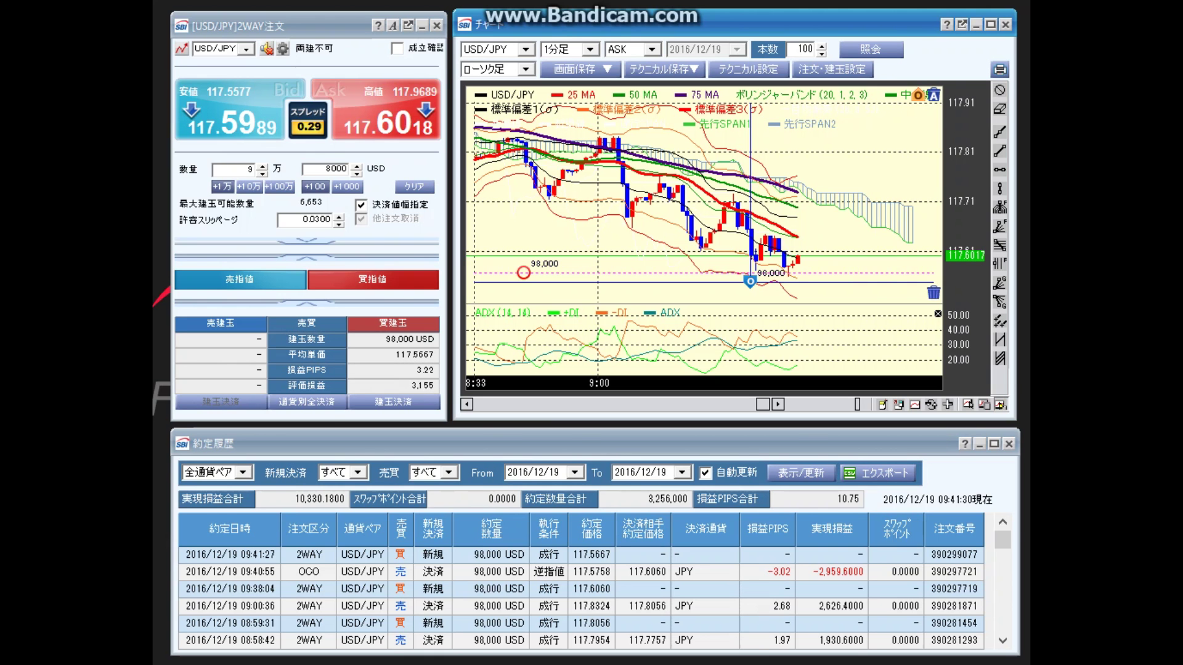
Raise the OCO2 stop price to 117.5690 and close the 98,000 USD long position with a market sell
{"action": "double_click", "coordinate": [749, 281]}
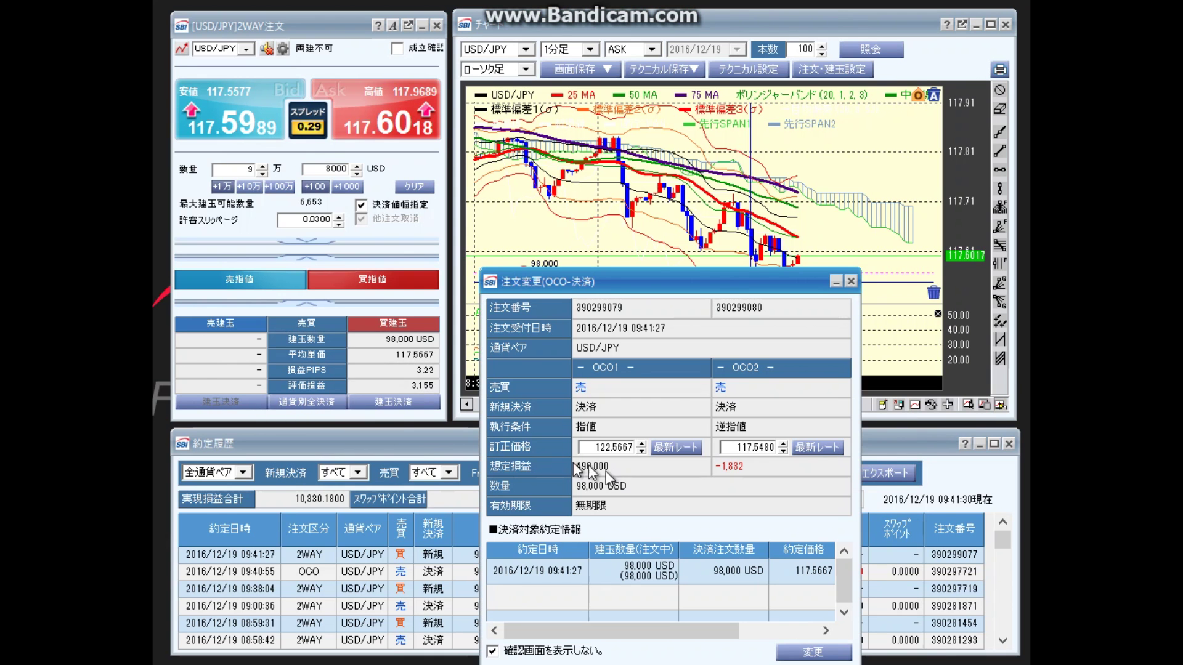
{"action": "left_click", "coordinate": [781, 444]}
{"action": "left_click", "coordinate": [781, 444]}
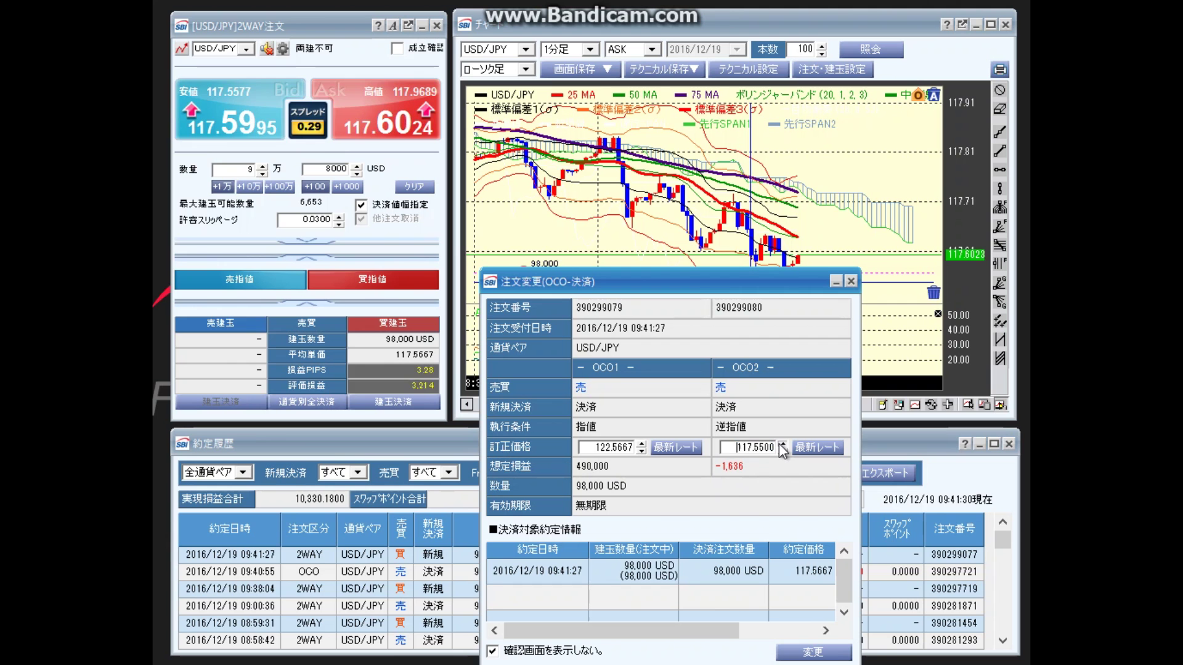
{"action": "left_click_drag", "start_coordinate": [781, 445], "coordinate": [781, 444]}
{"action": "left_click", "coordinate": [781, 444]}
{"action": "left_click", "coordinate": [813, 652]}
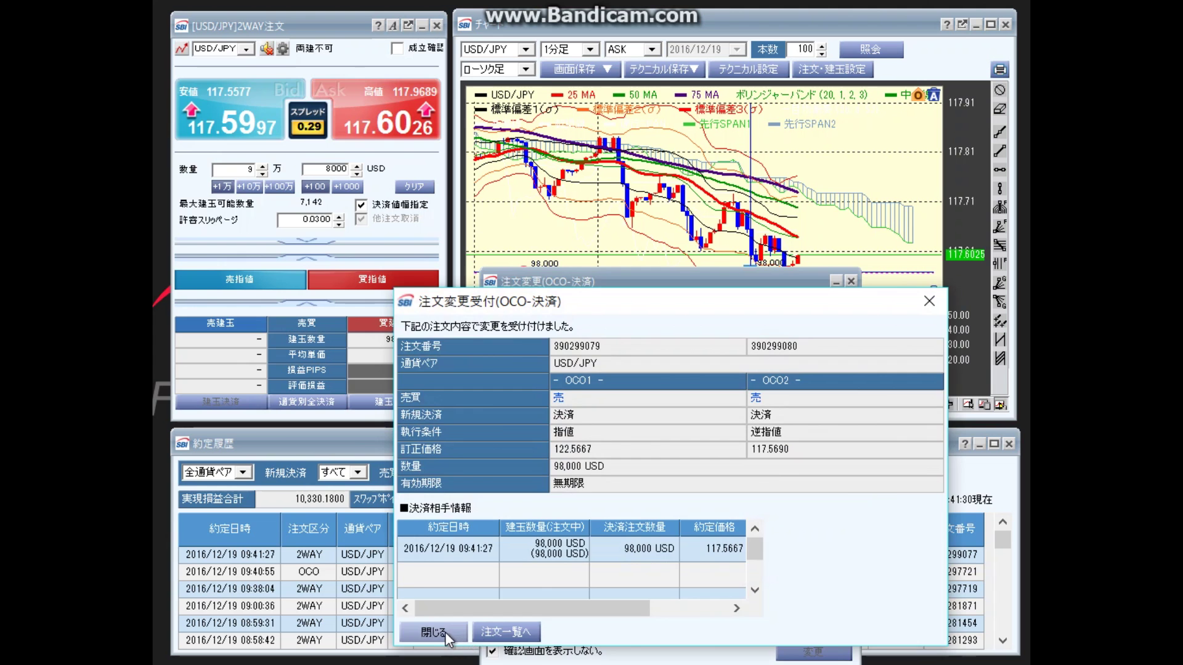
{"action": "left_click", "coordinate": [434, 631]}
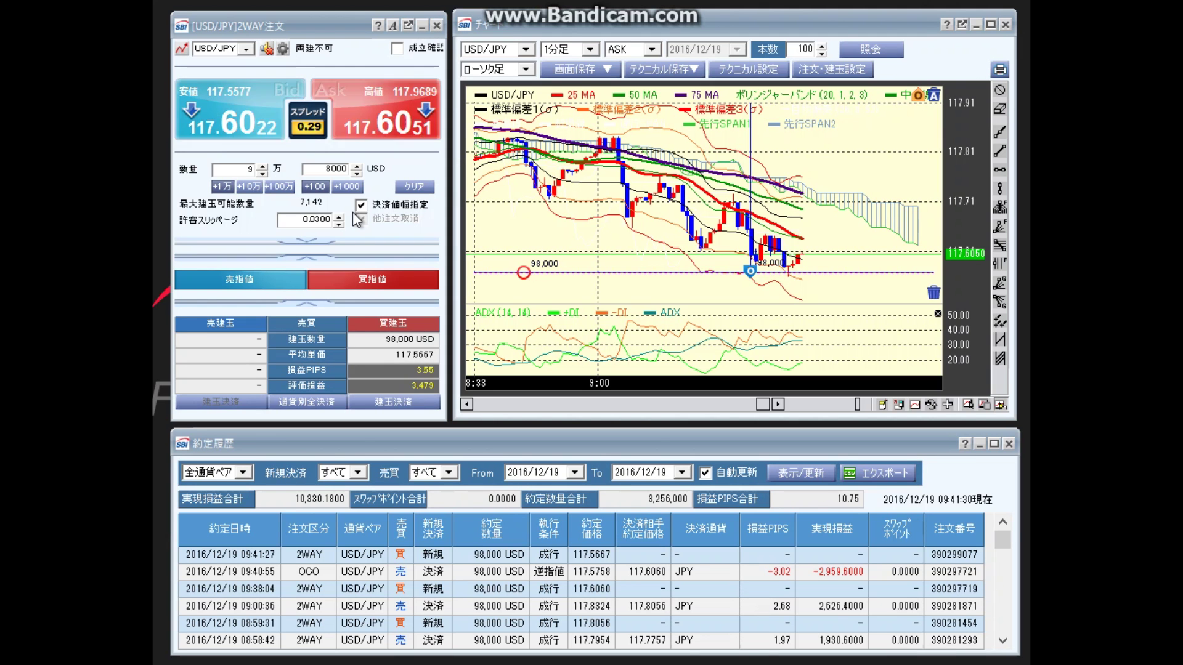
{"action": "left_click", "coordinate": [263, 120]}
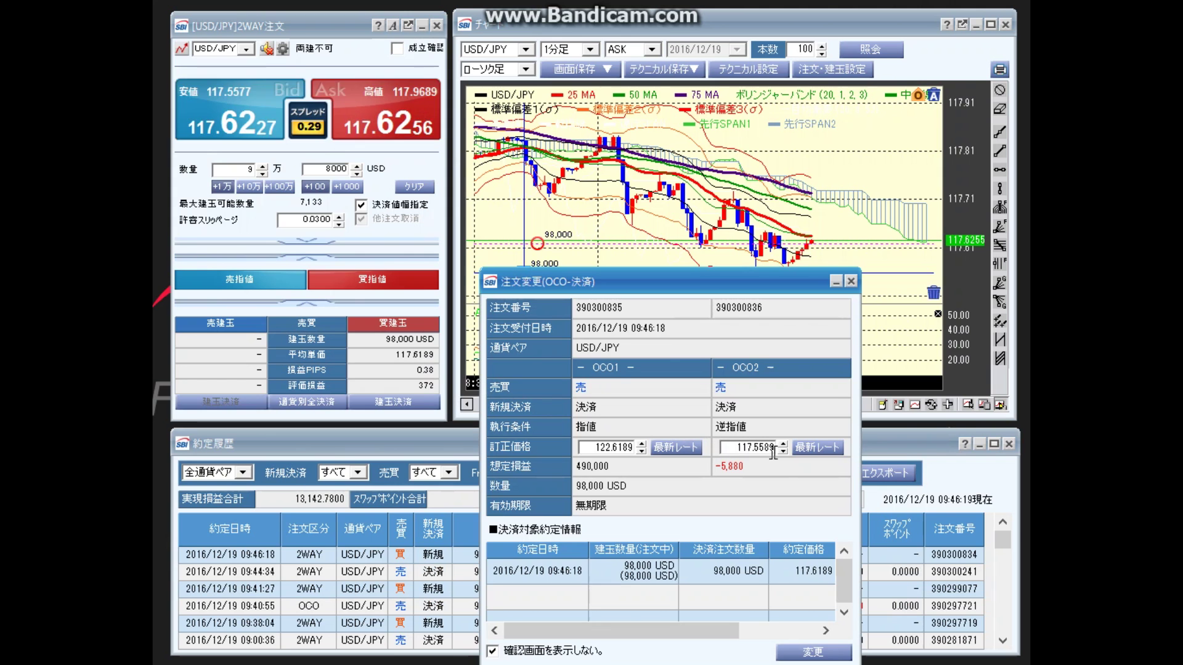
Amend the OCO2 stop price of the new 98,000 USD long position to 117.5829 and submit the change
{"action": "left_click", "coordinate": [784, 443]}
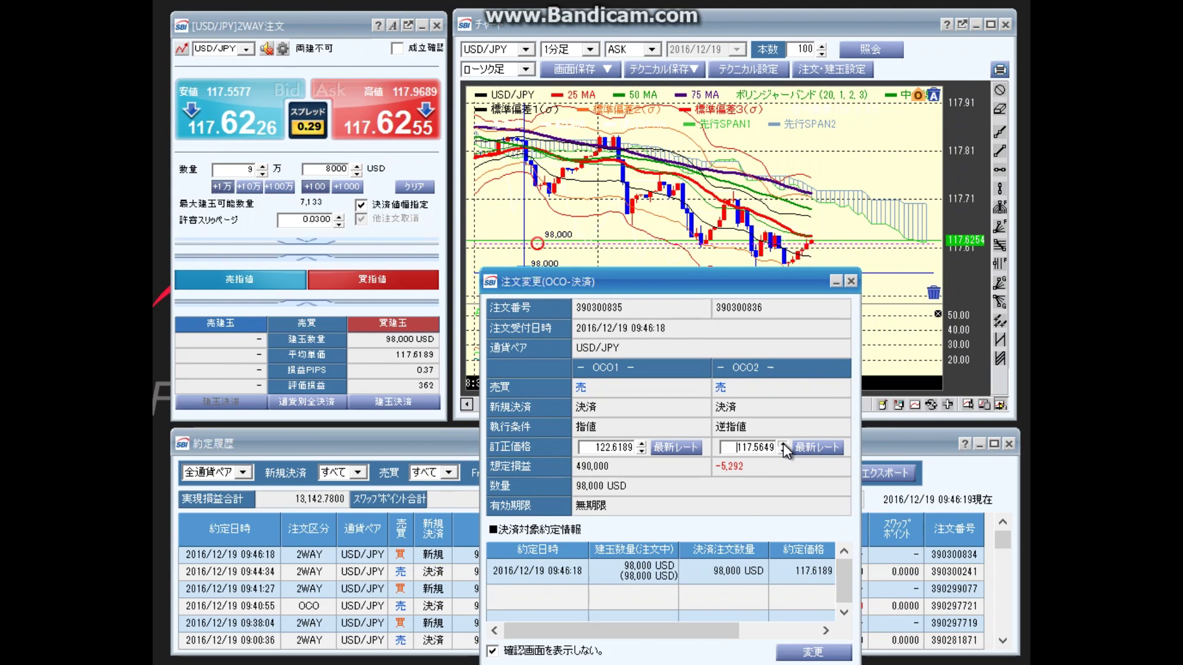
{"action": "left_click", "coordinate": [784, 443]}
{"action": "left_click", "coordinate": [784, 444]}
{"action": "left_click", "coordinate": [785, 443]}
{"action": "left_click", "coordinate": [785, 444]}
{"action": "left_click", "coordinate": [807, 651]}
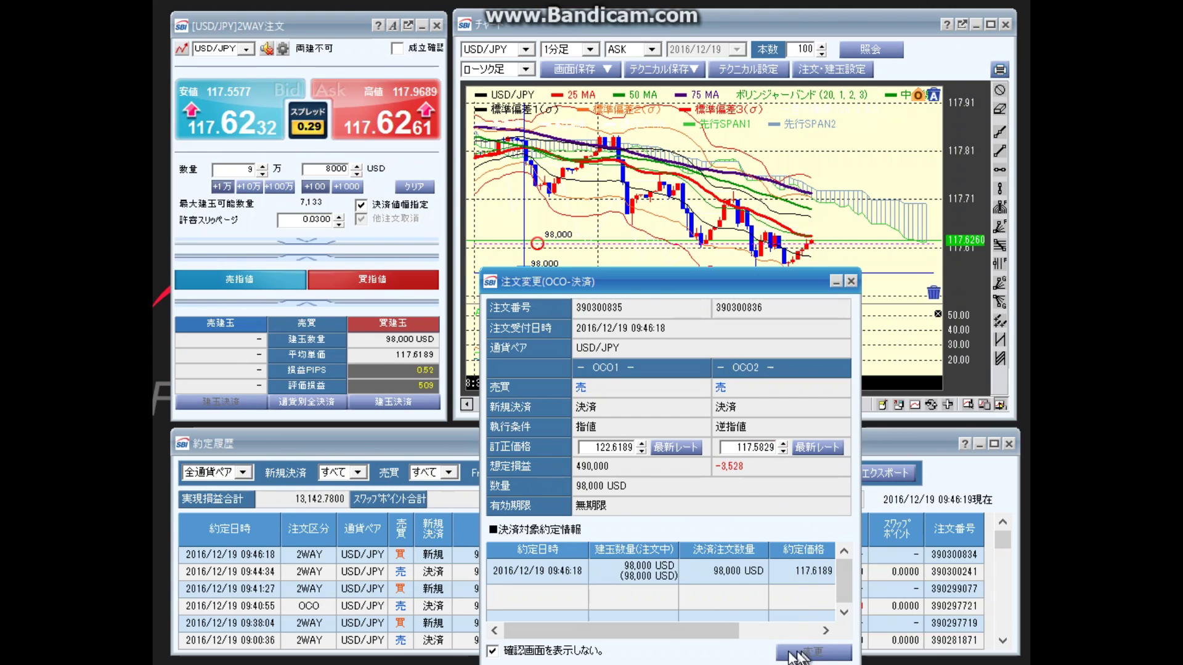
{"action": "left_click", "coordinate": [430, 632]}
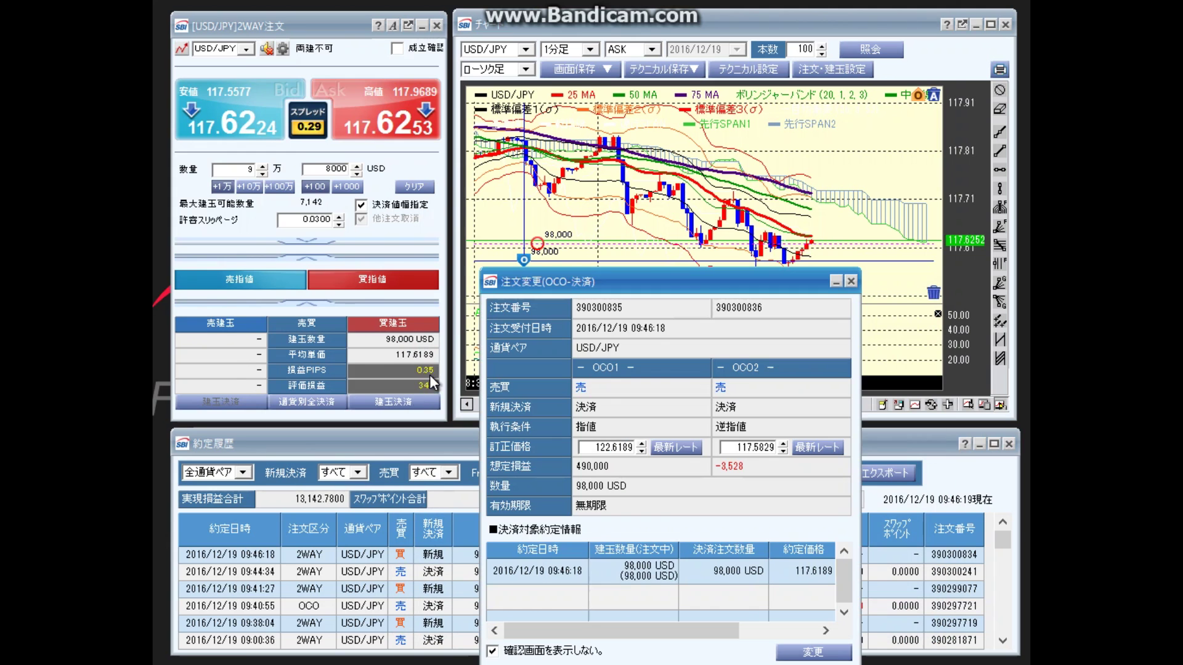
Try to amend the long position's OCO2 stop price to 117.5969 and reduce the entry to 117.5939
{"action": "left_click", "coordinate": [784, 444]}
{"action": "left_click", "coordinate": [784, 444]}
{"action": "left_click", "coordinate": [819, 651]}
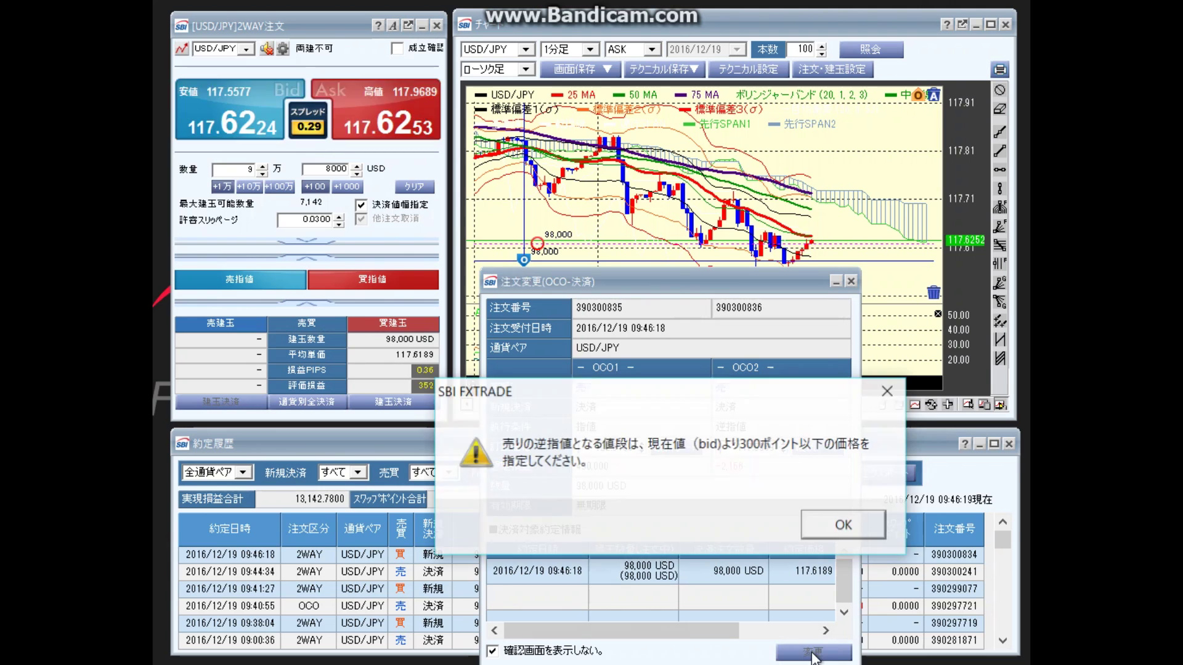
{"action": "left_click", "coordinate": [829, 522]}
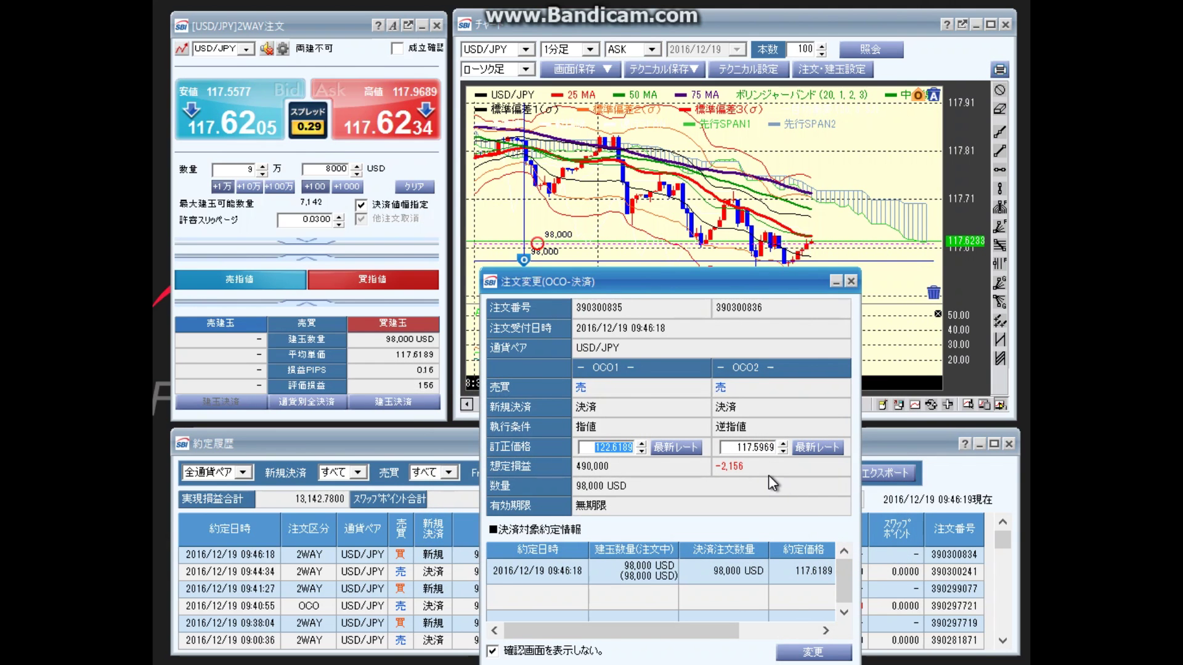
{"action": "left_click", "coordinate": [784, 452]}
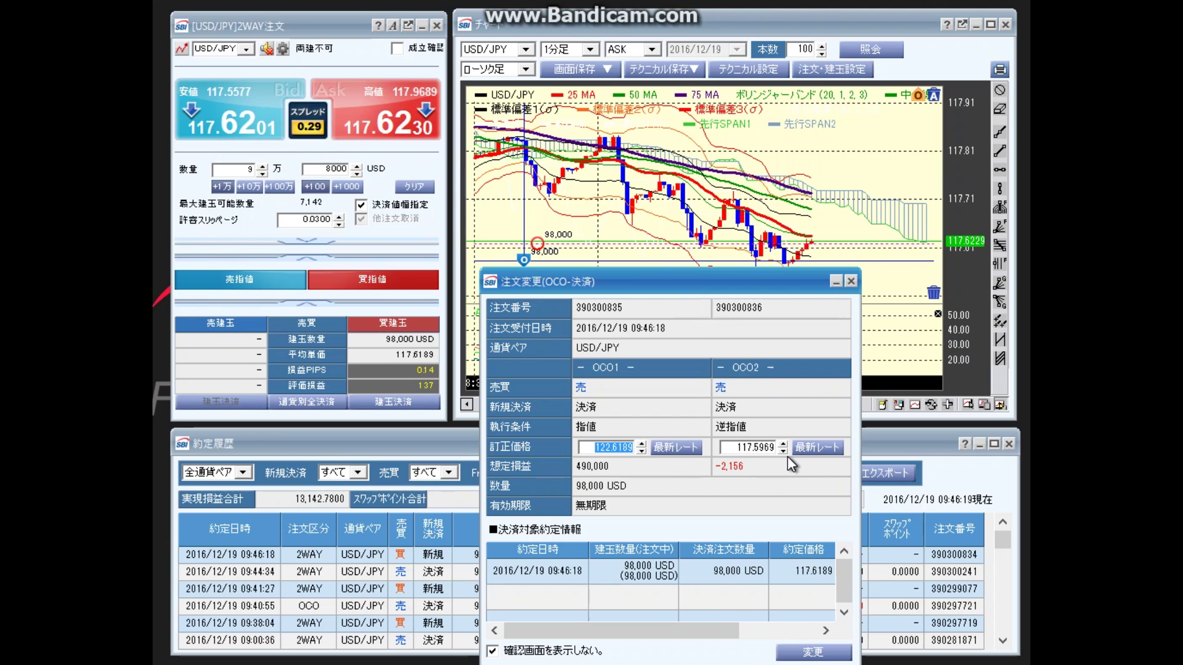
{"action": "left_click", "coordinate": [783, 453]}
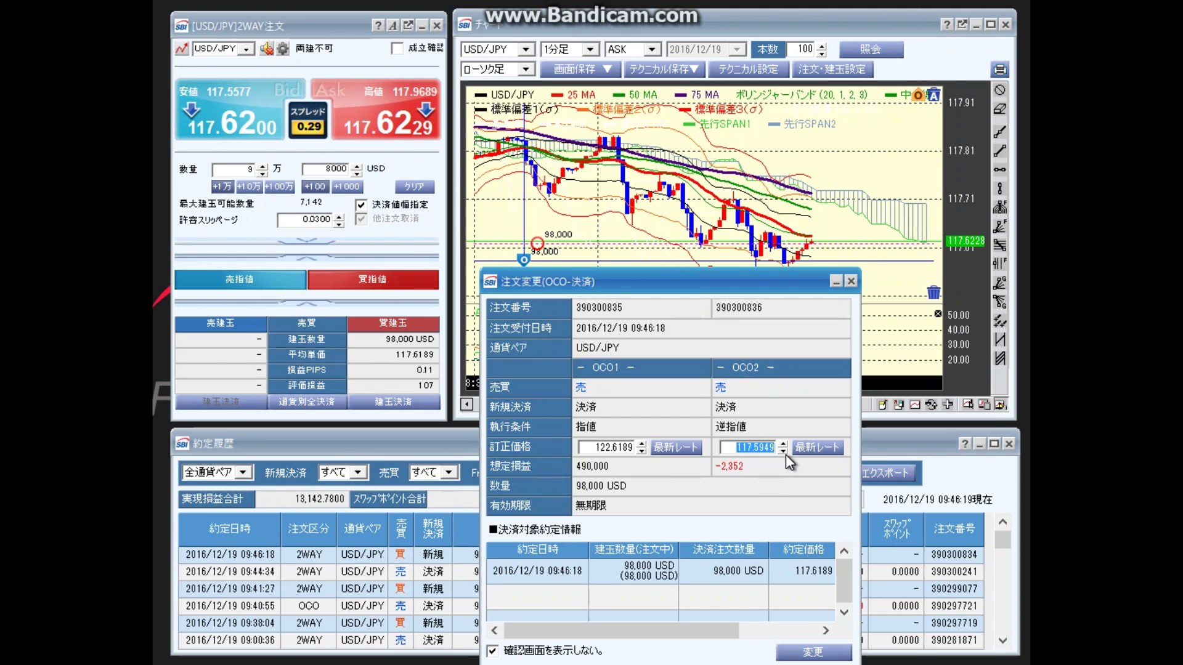
{"action": "left_click", "coordinate": [784, 453]}
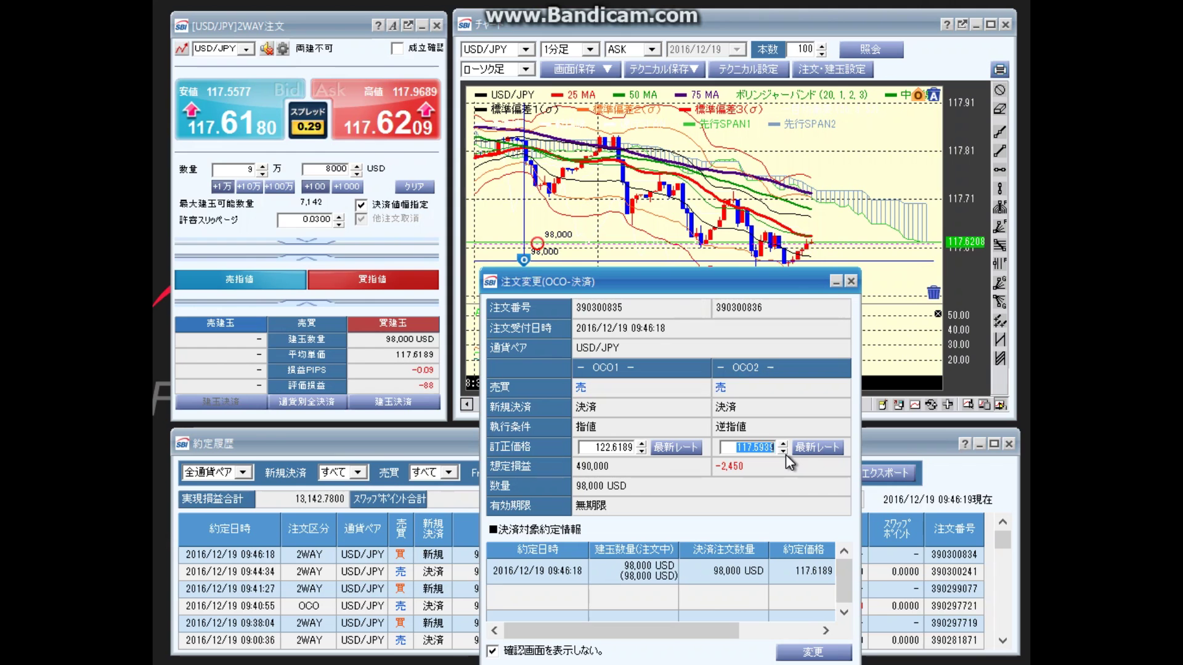
Close the 98,000 USD long position with a market sell and open a new one with a market buy
{"action": "left_click", "coordinate": [251, 129]}
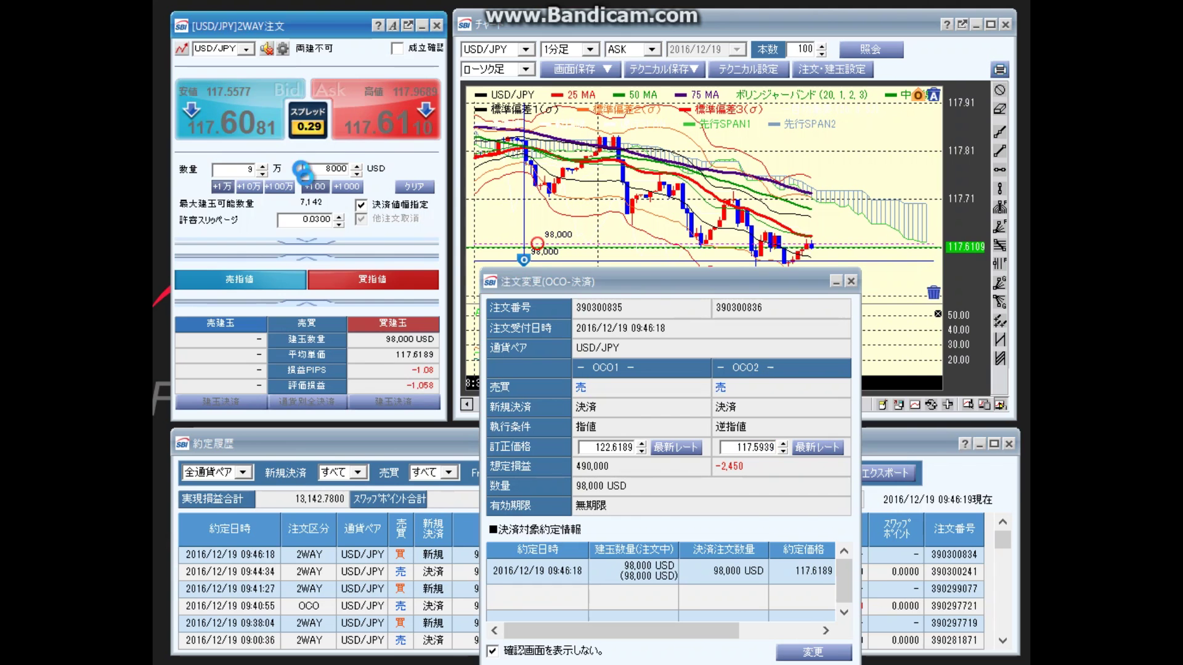
{"action": "left_click", "coordinate": [852, 281]}
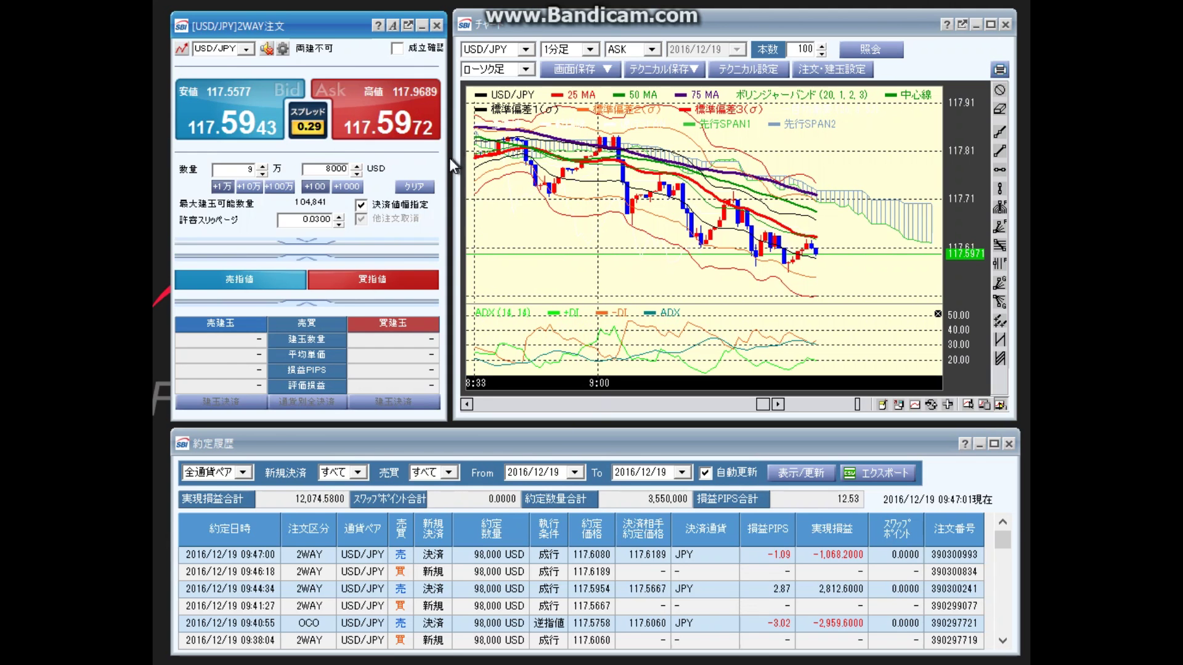
{"action": "left_click", "coordinate": [401, 130]}
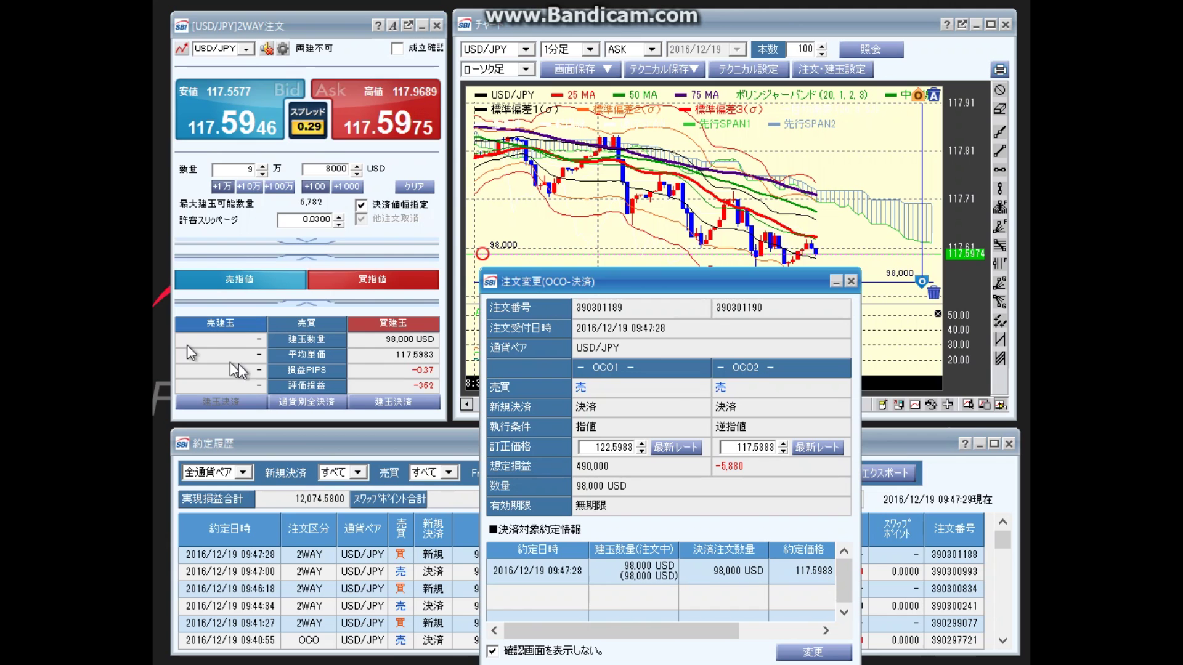
Raise the OCO2 stop price entry of the new long position to 117.5603
{"action": "left_click", "coordinate": [783, 444]}
{"action": "left_click", "coordinate": [783, 444]}
{"action": "left_click", "coordinate": [782, 444]}
{"action": "left_click", "coordinate": [783, 444]}
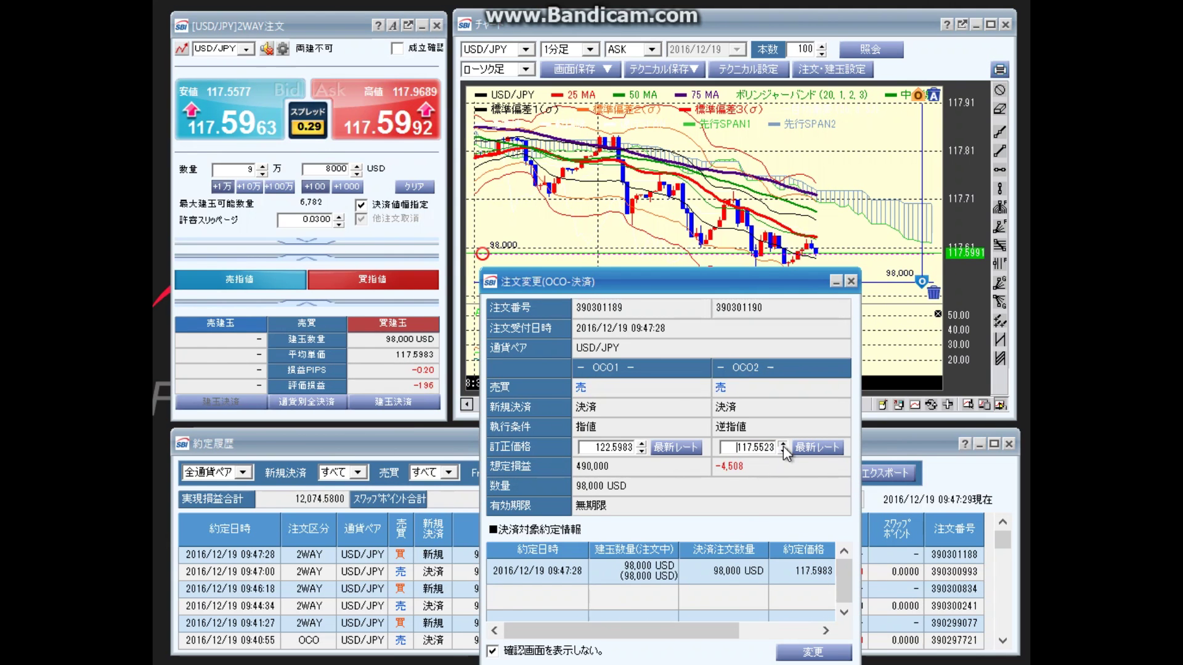
{"action": "left_click", "coordinate": [783, 444]}
{"action": "left_click", "coordinate": [783, 444]}
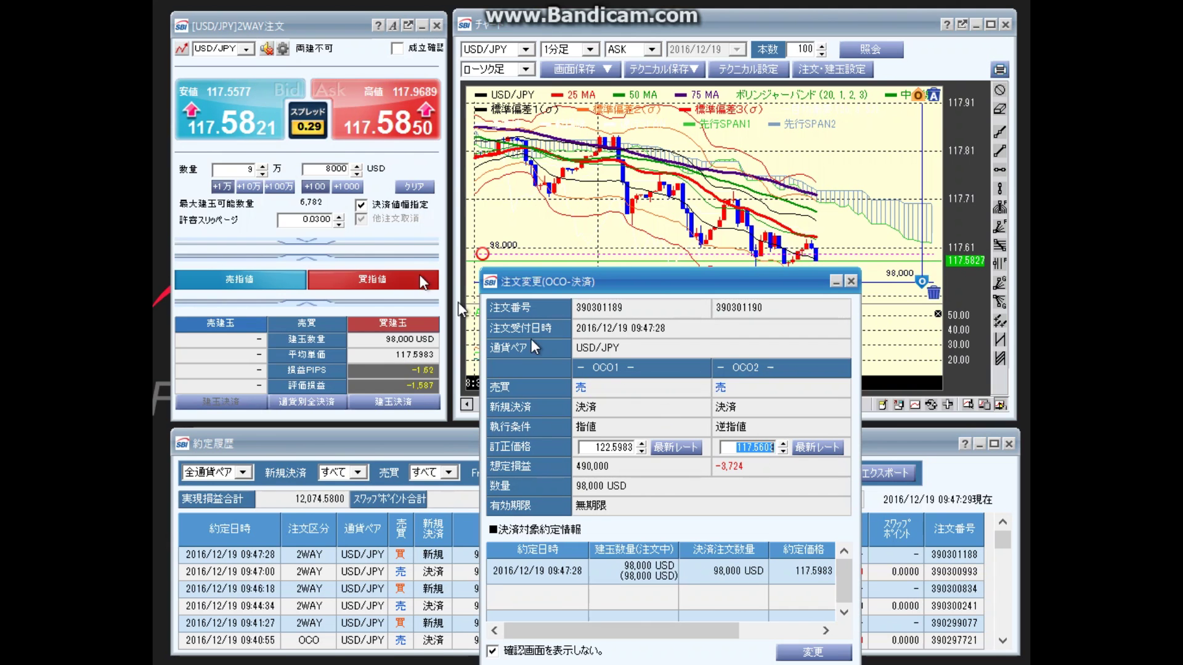
Sell the 98,000 USD long position at market and buy another 98,000 USD at market
{"action": "left_click", "coordinate": [256, 134]}
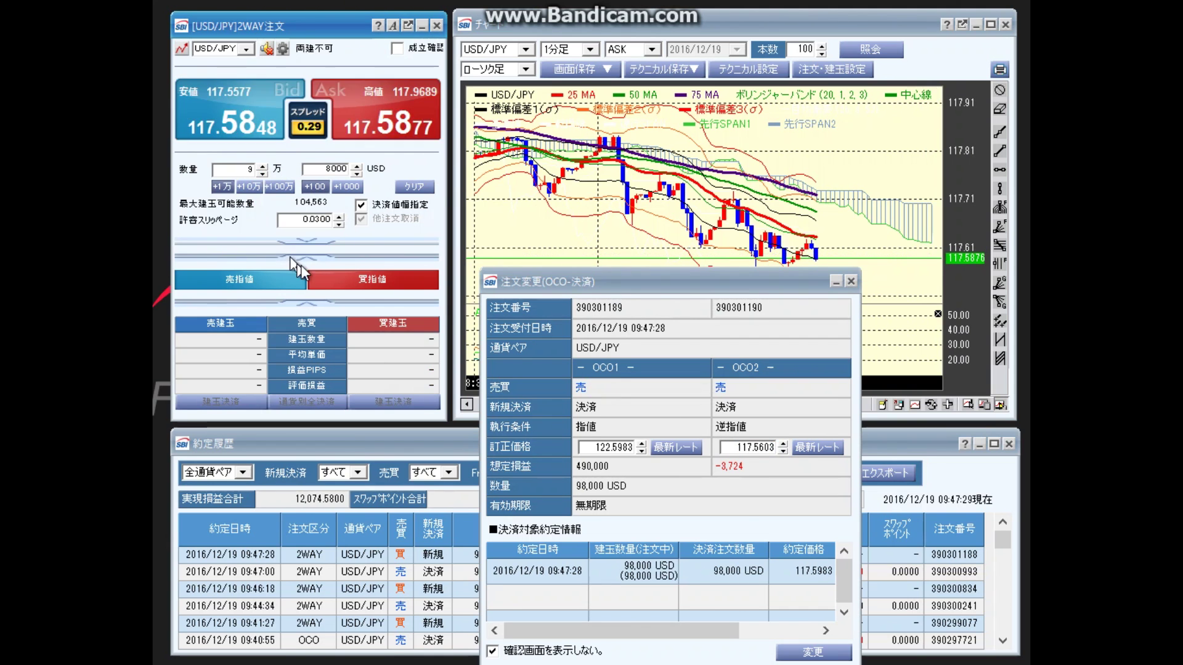
{"action": "left_click", "coordinate": [849, 282]}
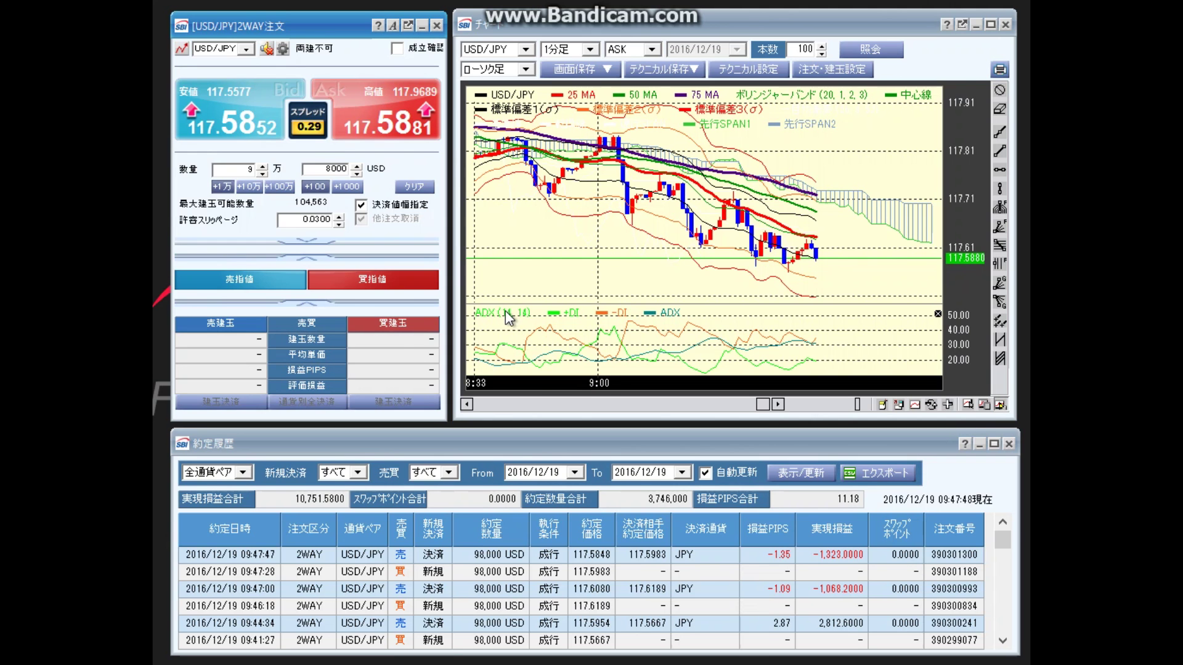
{"action": "left_click", "coordinate": [369, 130]}
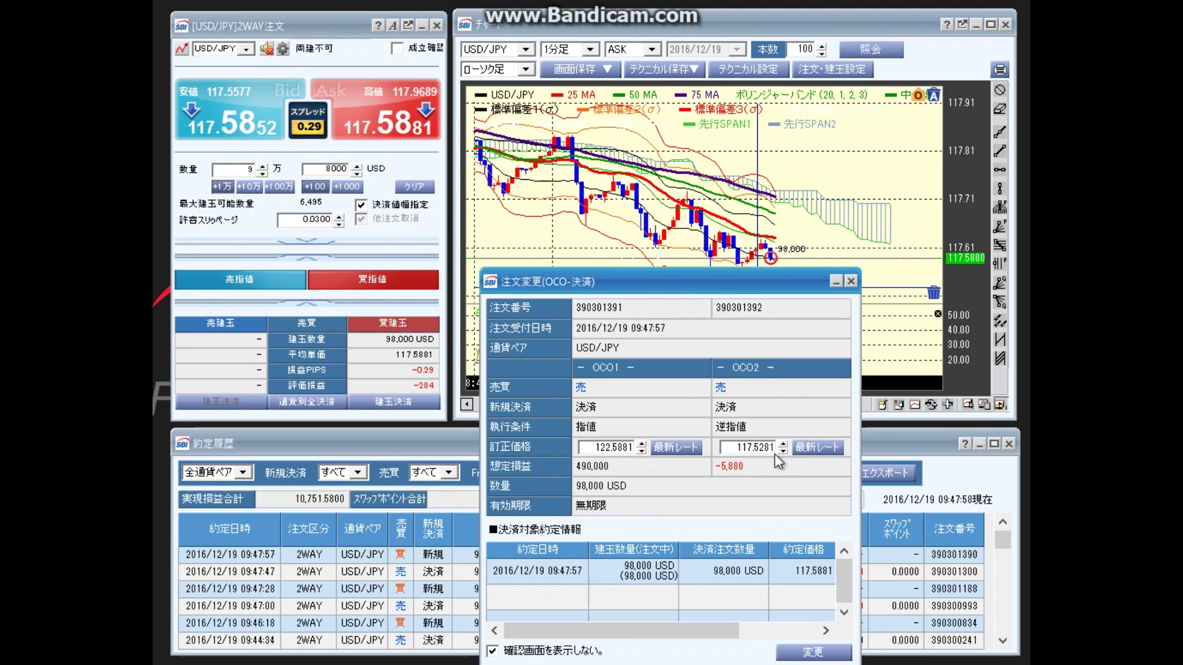
Amend the new long position's OCO2 stop price to 117.5501 and close the 98,000 USD position with a market sell
{"action": "left_click", "coordinate": [782, 444]}
{"action": "left_click", "coordinate": [782, 444]}
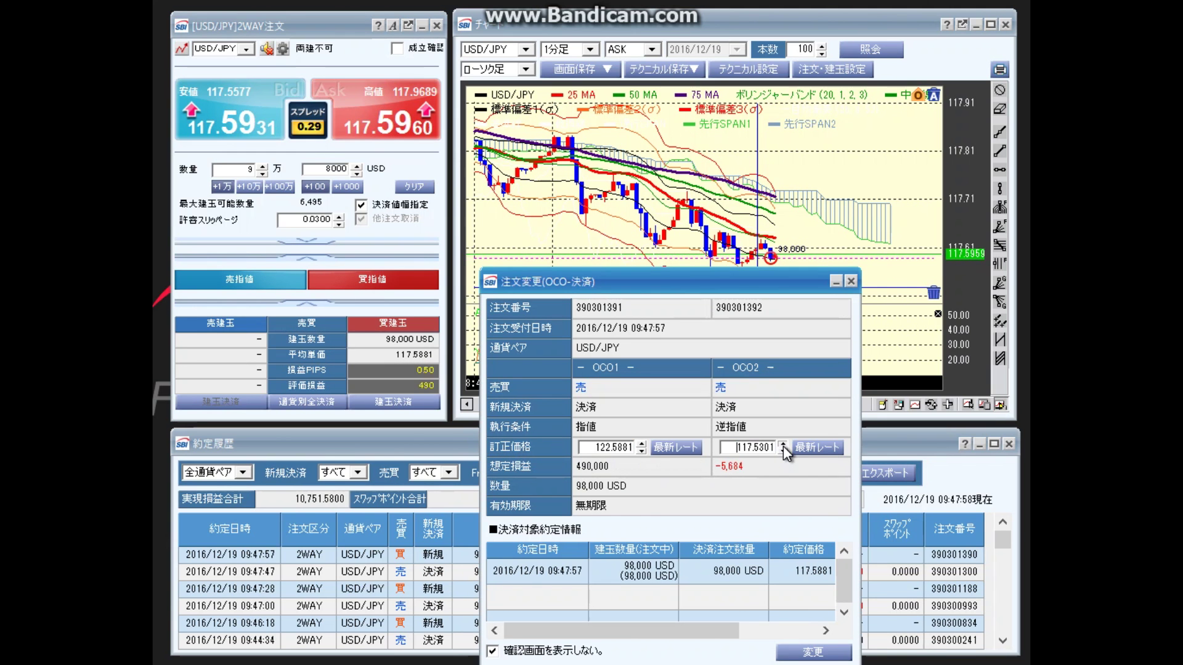
{"action": "left_click_drag", "start_coordinate": [783, 445], "coordinate": [783, 445]}
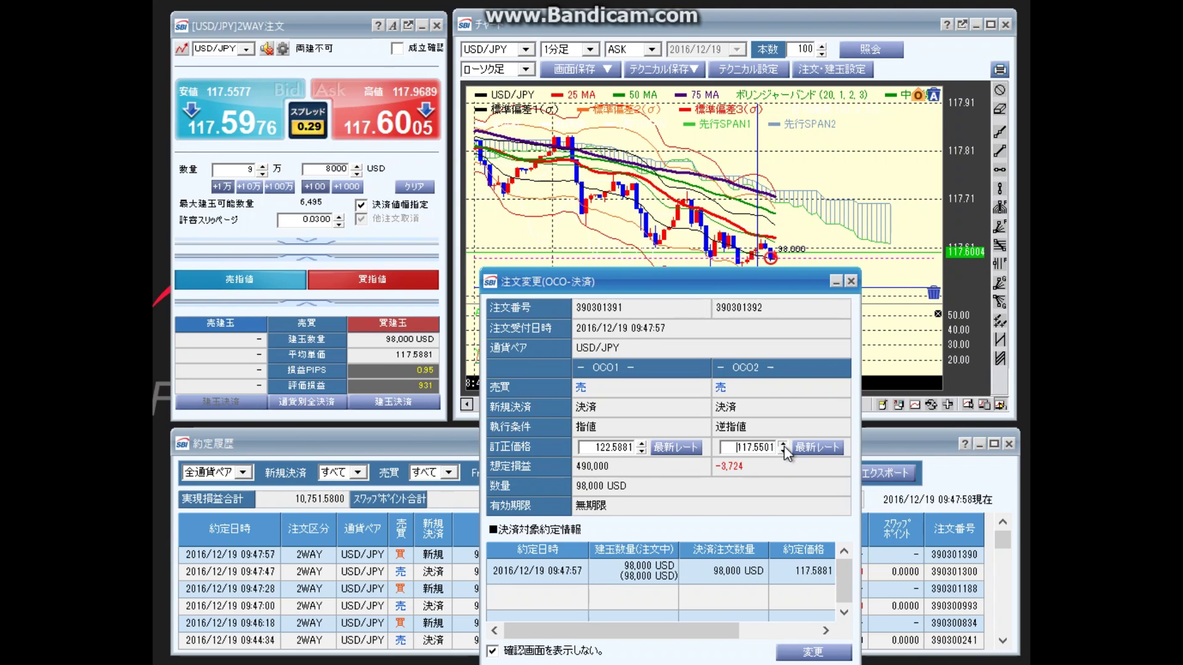
{"action": "left_click", "coordinate": [813, 651]}
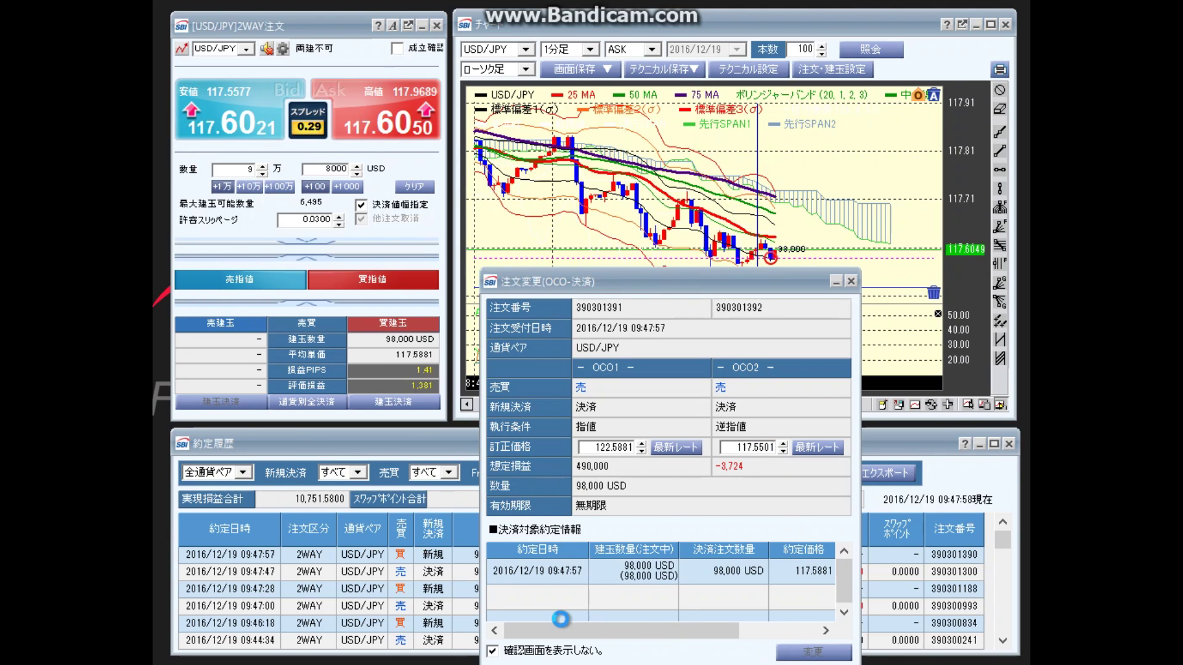
{"action": "left_click", "coordinate": [433, 637]}
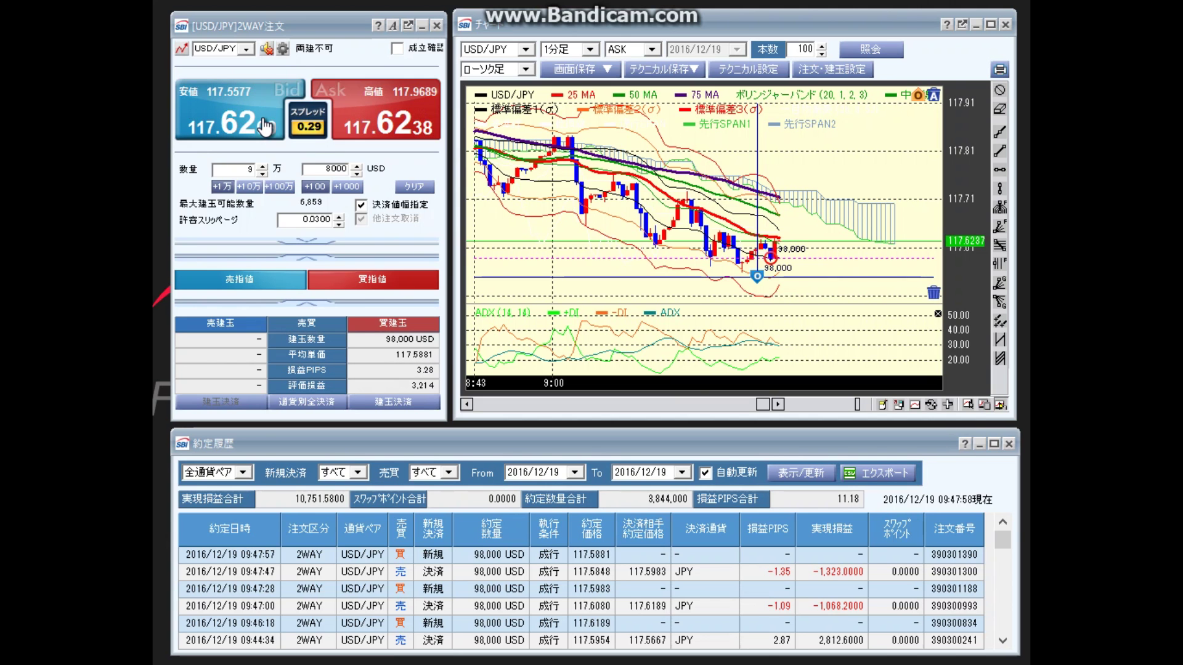
{"action": "left_click", "coordinate": [265, 127]}
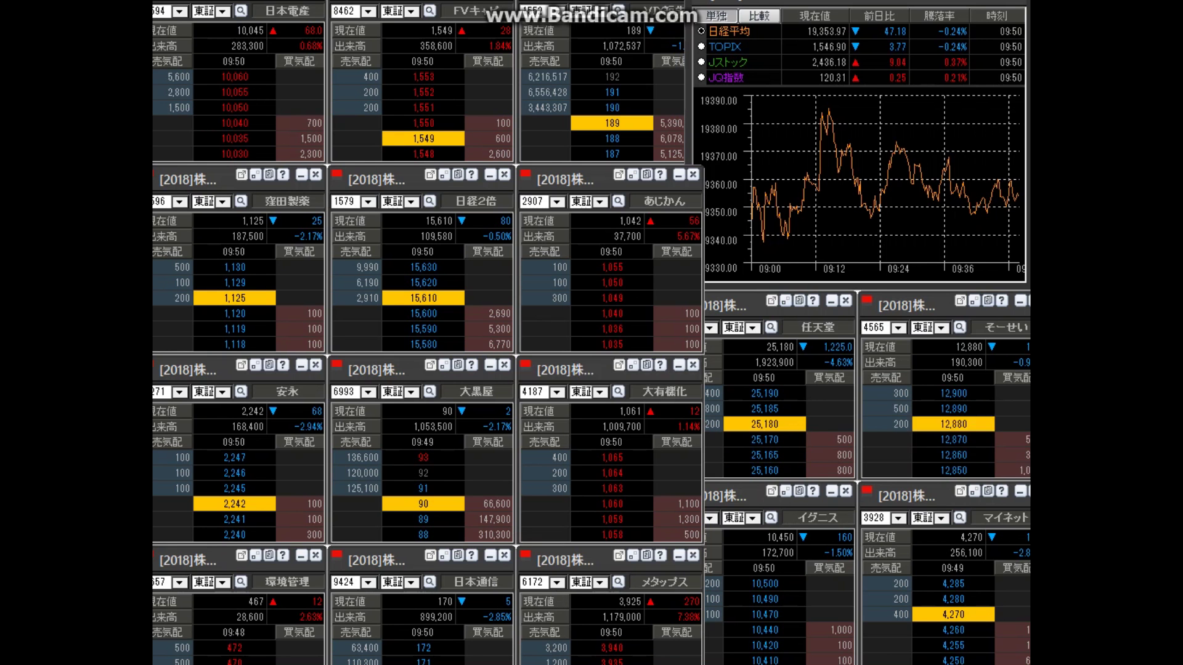
Switch to the market information program and show the ranking of stocks by rate of decline (値下がり率)
{"action": "key", "text": "alt+Tab"}
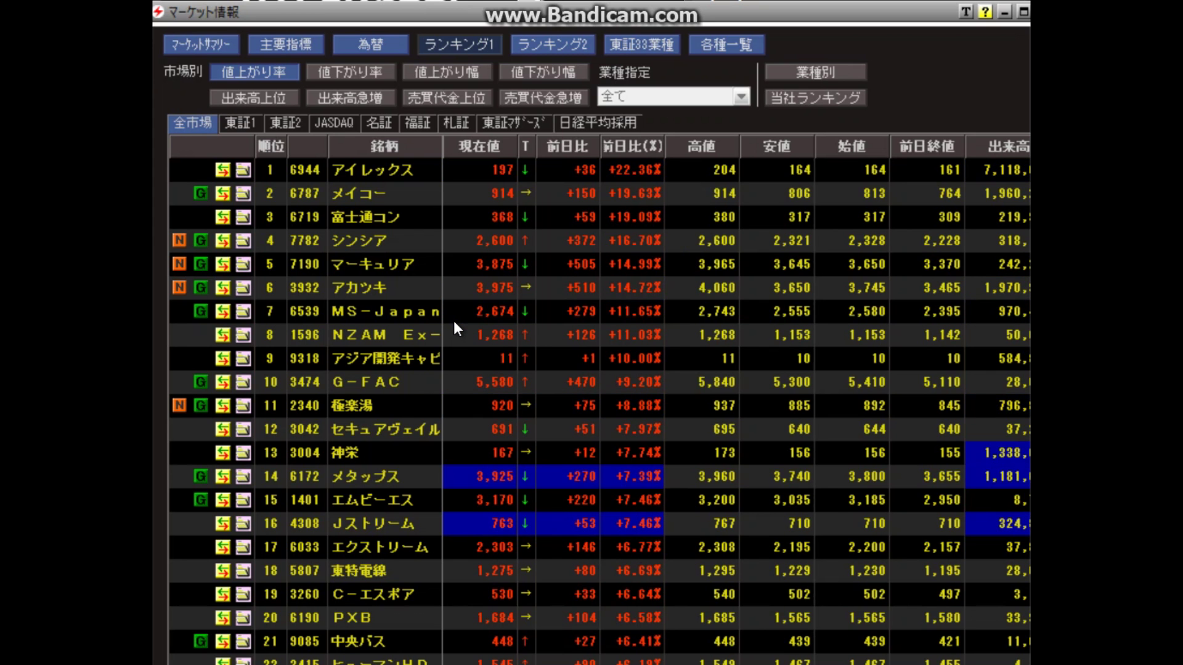
{"action": "left_click", "coordinate": [355, 72]}
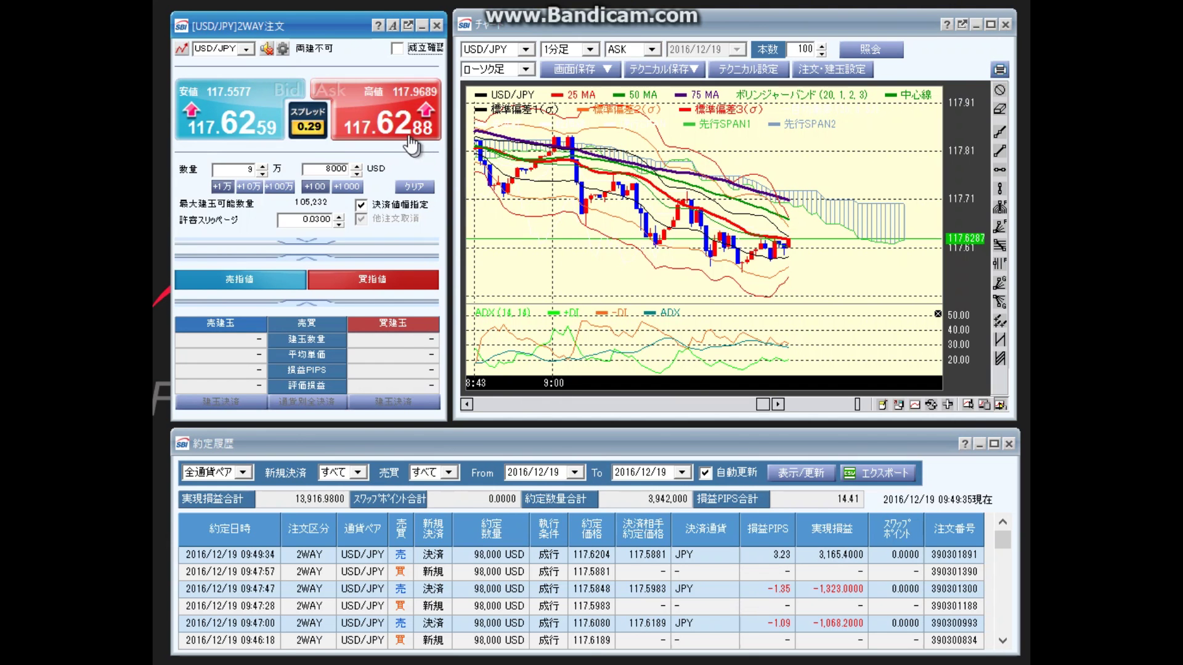
Open a 98,000 USD long position in USD/JPY at market and close it with a market sell
{"action": "left_click", "coordinate": [386, 122]}
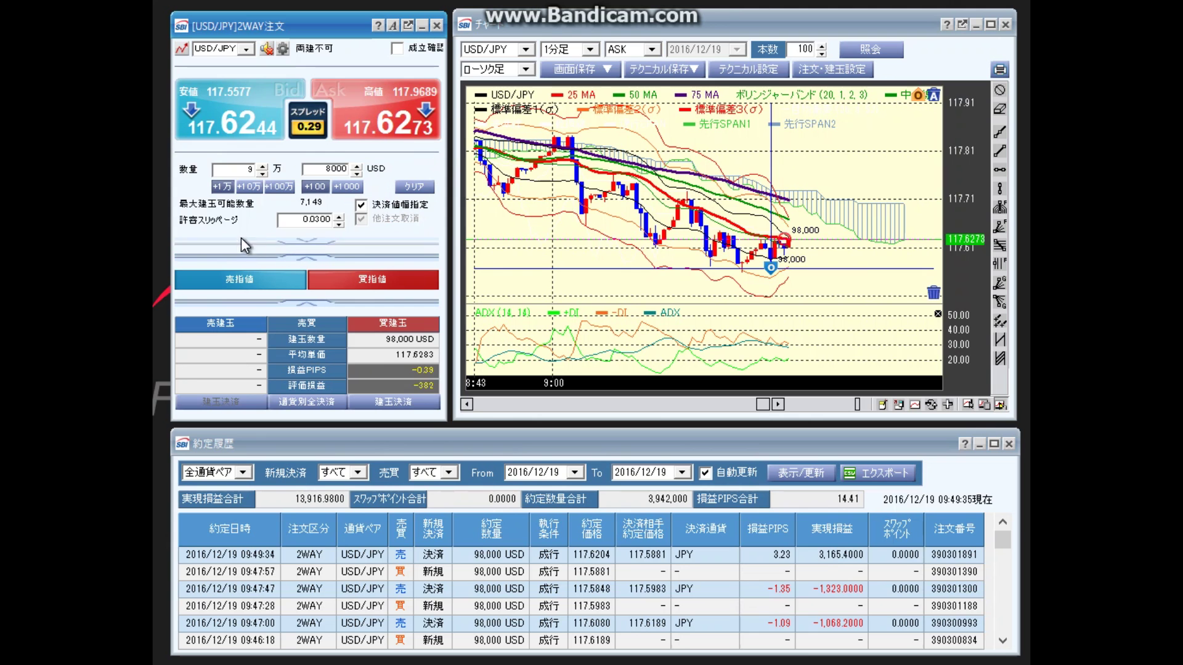
{"action": "left_click", "coordinate": [253, 114]}
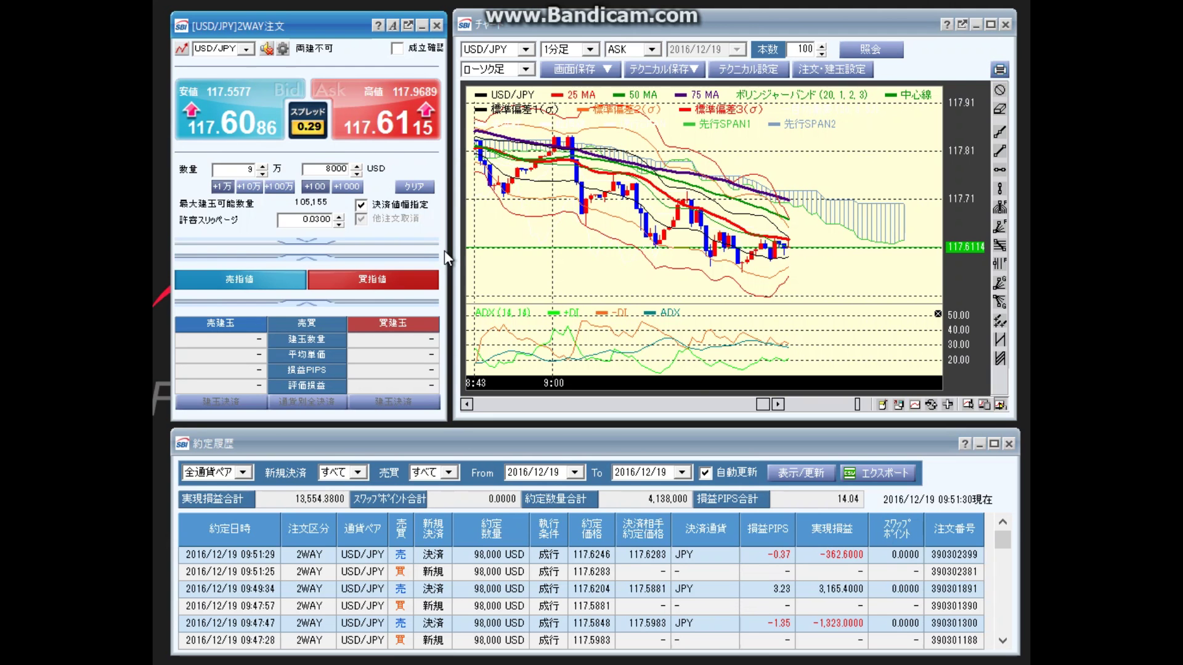
Buy 98,000 USD against JPY at market and amend the position's OCO2 stop price to 117.5802
{"action": "left_click", "coordinate": [410, 136]}
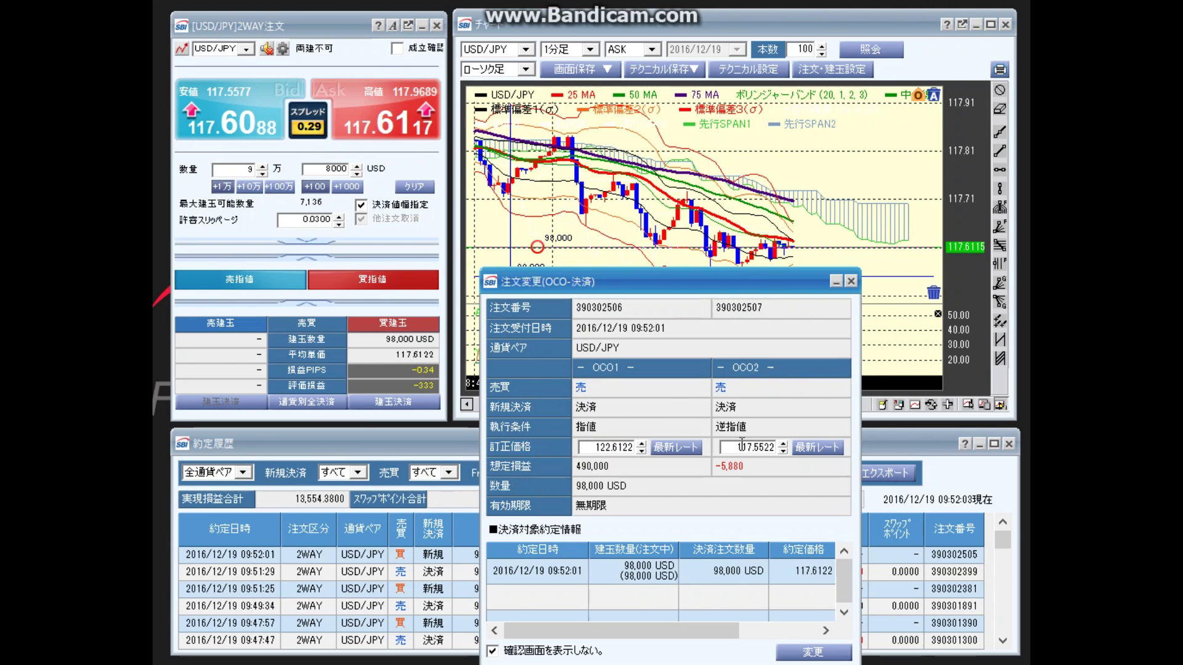
{"action": "left_click", "coordinate": [779, 443]}
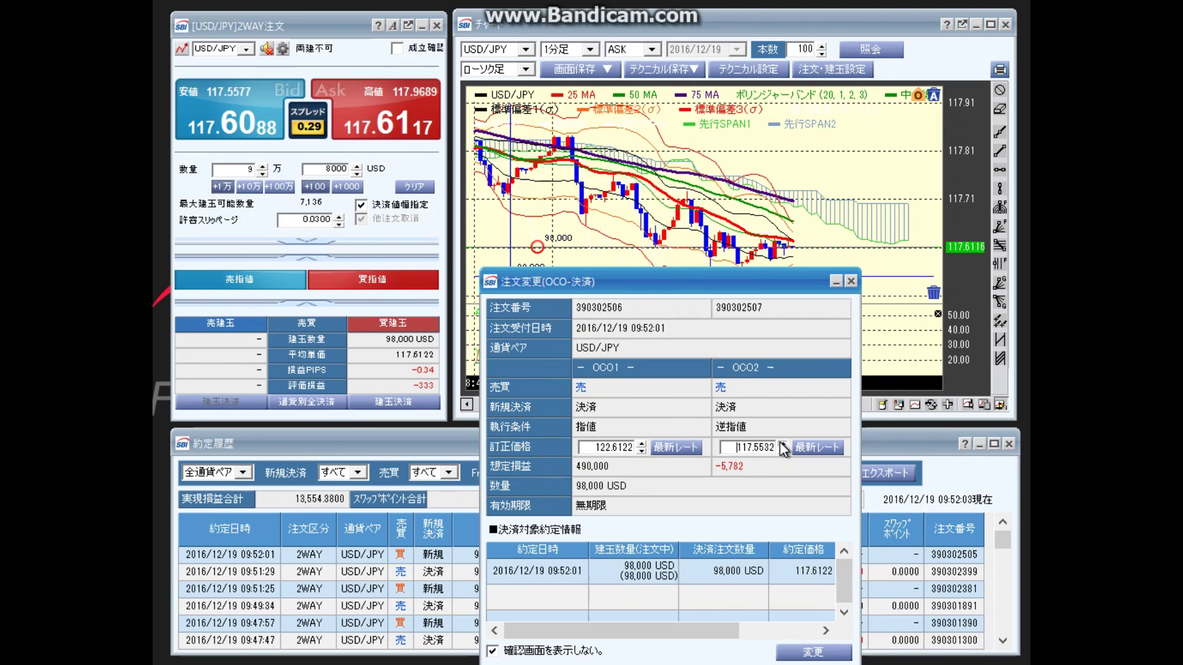
{"action": "left_click", "coordinate": [780, 444]}
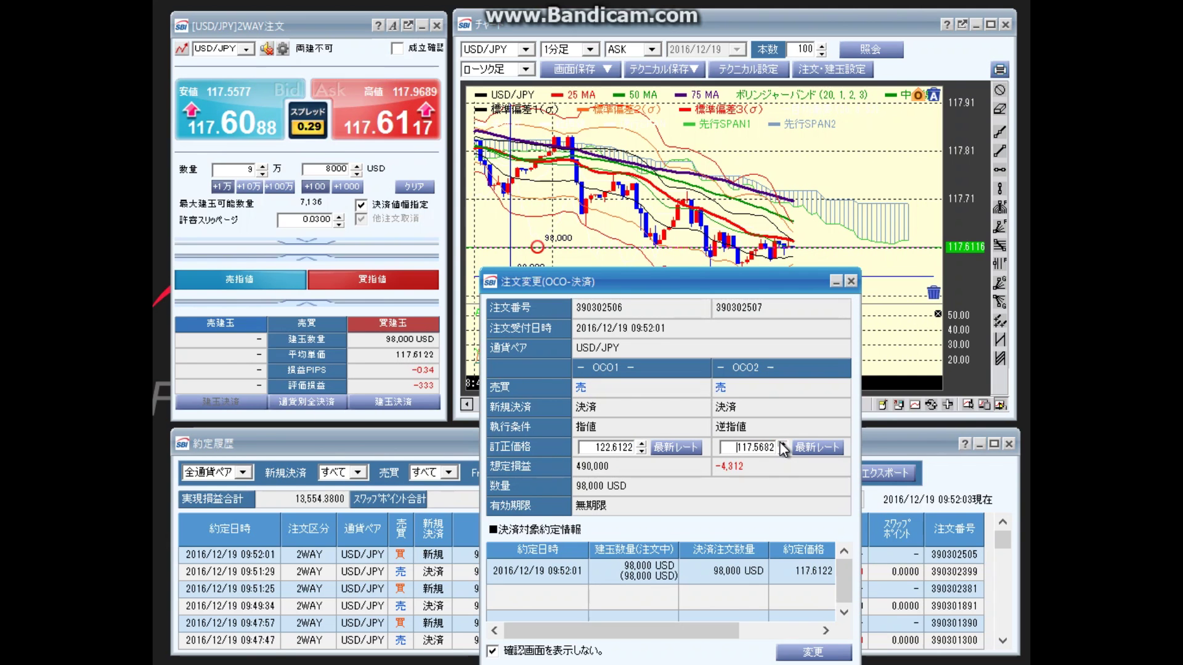
{"action": "key", "text": "ctrl+a"}
{"action": "left_click", "coordinate": [779, 443]}
{"action": "left_click", "coordinate": [779, 444]}
{"action": "left_click", "coordinate": [779, 444]}
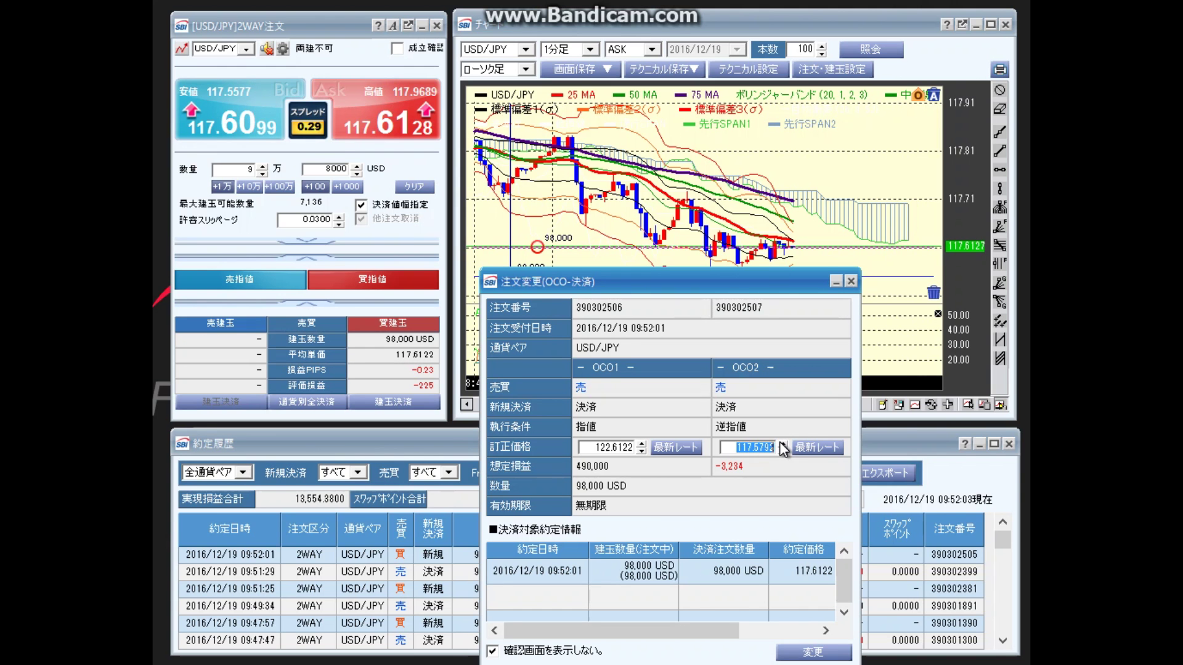
{"action": "left_click", "coordinate": [803, 651]}
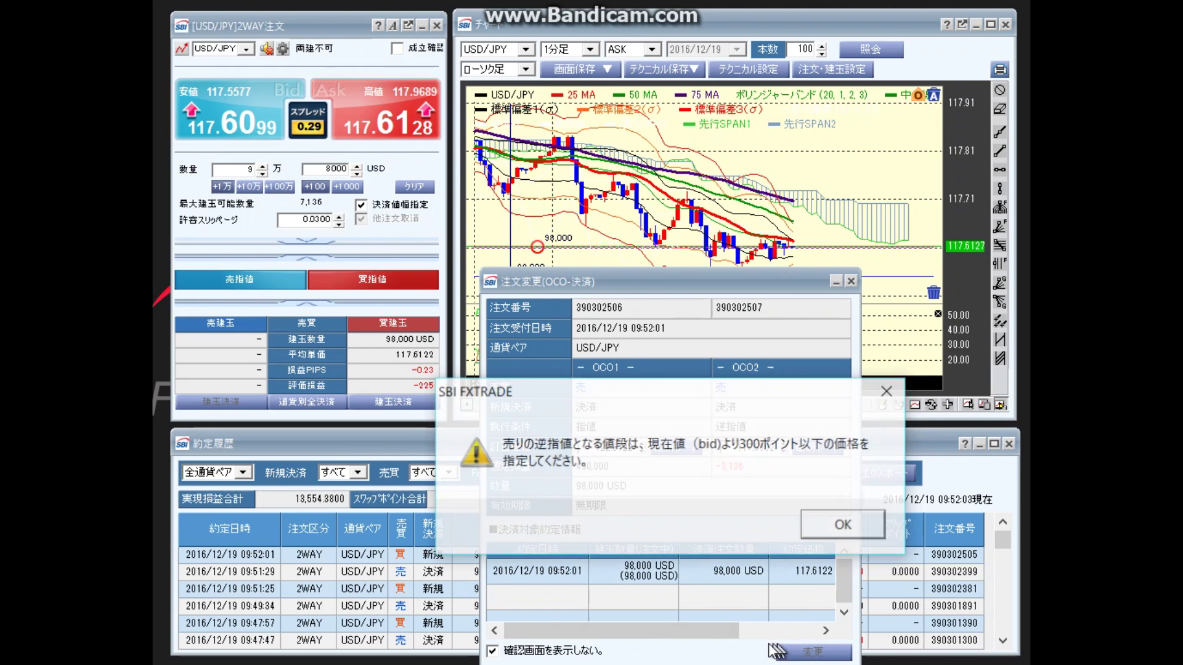
{"action": "left_click", "coordinate": [838, 525]}
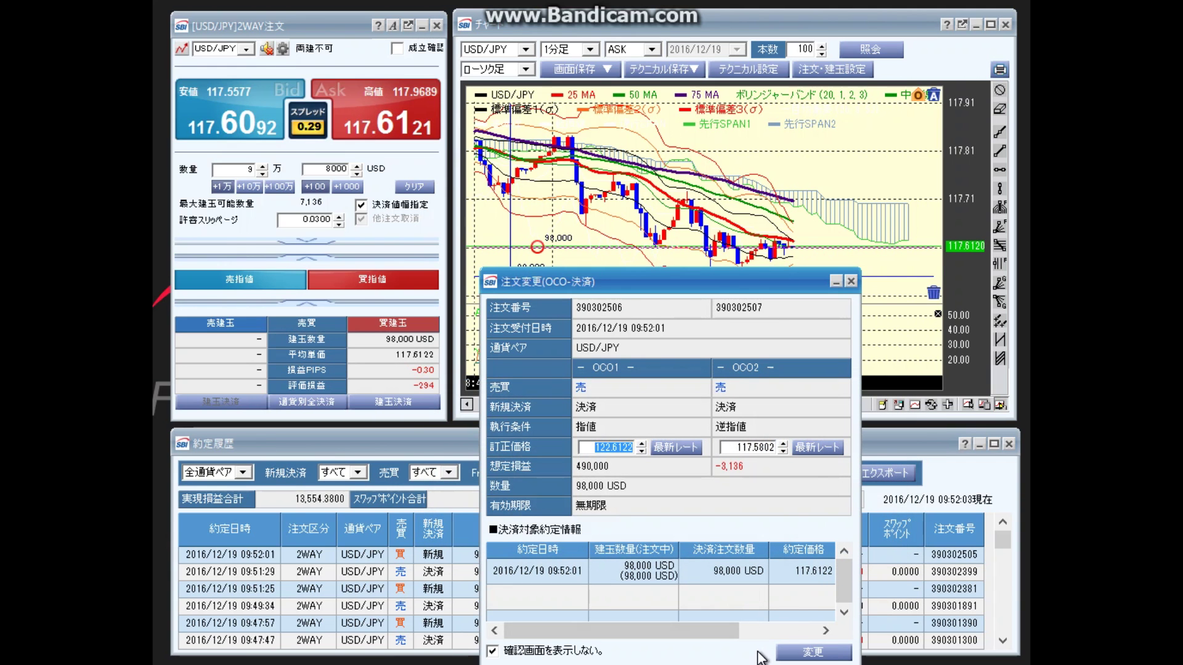
{"action": "left_click", "coordinate": [789, 654]}
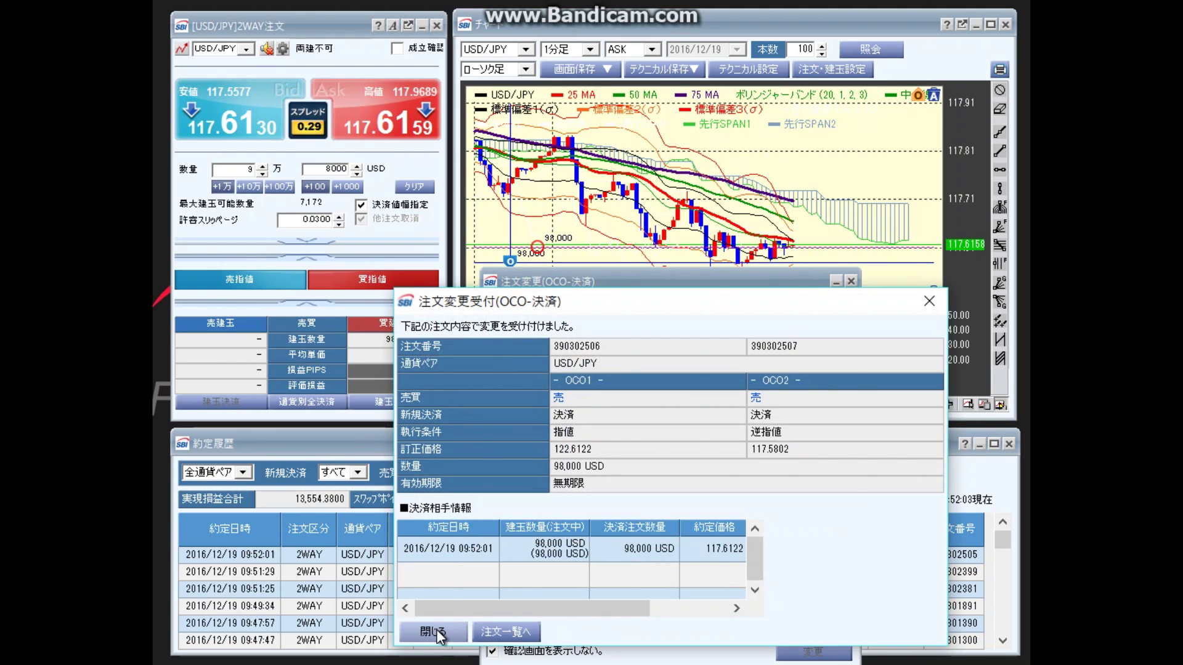
{"action": "left_click", "coordinate": [434, 632]}
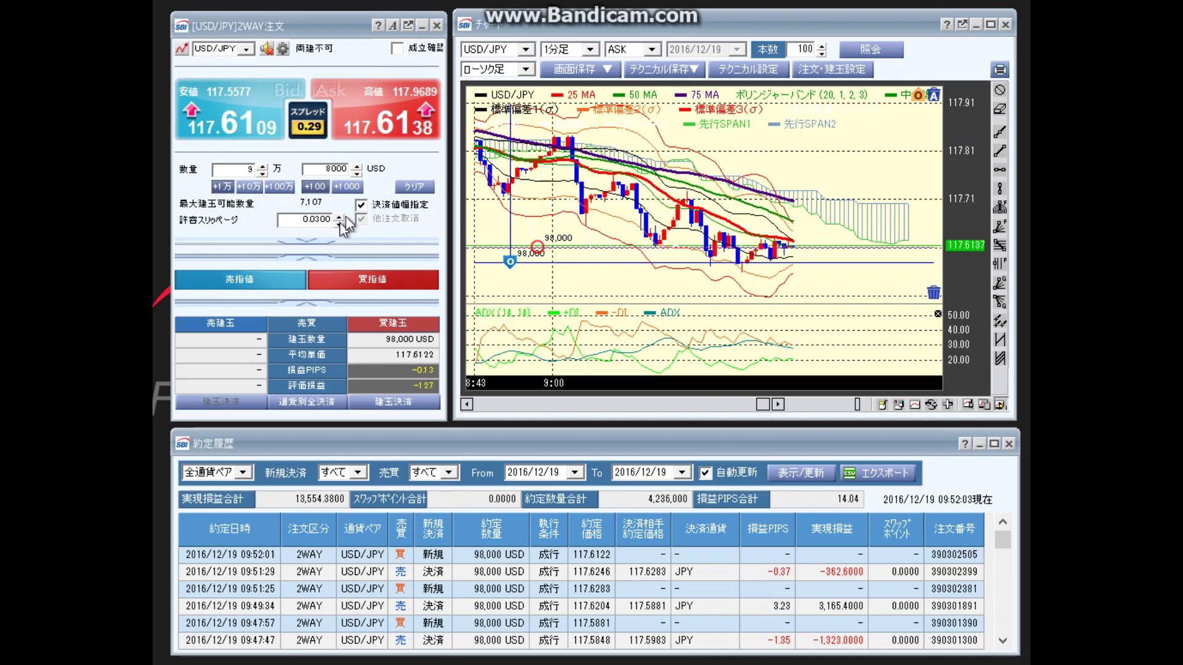
{"action": "left_click", "coordinate": [361, 205]}
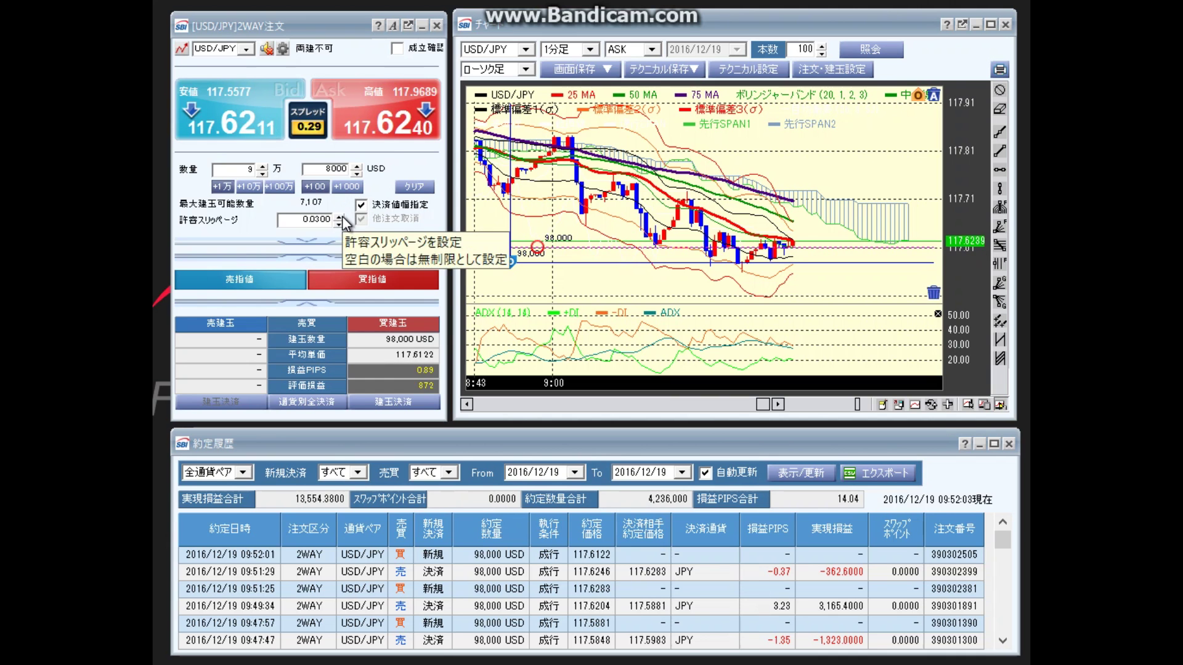
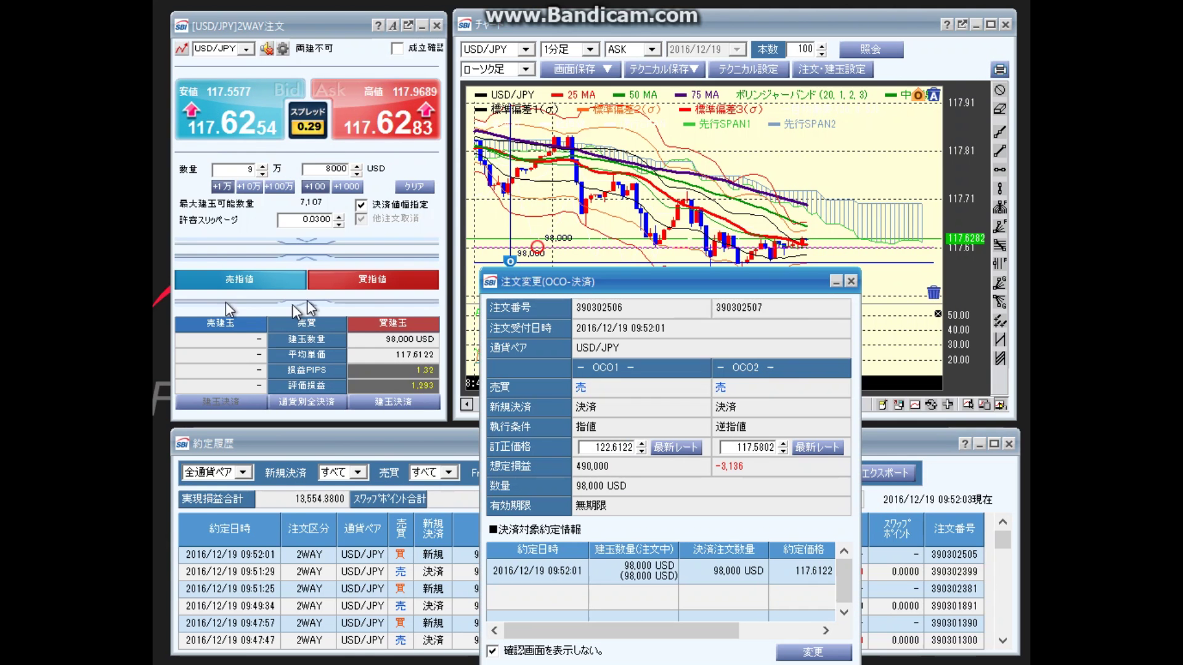
{"action": "left_click", "coordinate": [783, 444]}
{"action": "left_click", "coordinate": [783, 444]}
{"action": "left_click", "coordinate": [783, 444]}
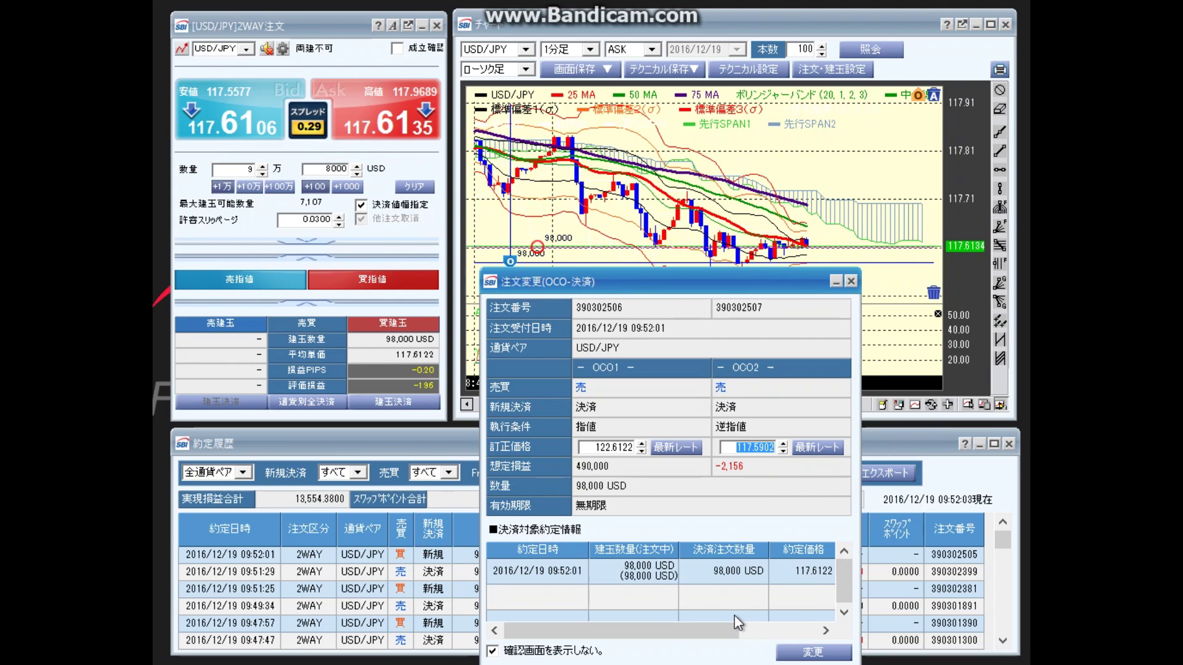
{"action": "left_click", "coordinate": [851, 281]}
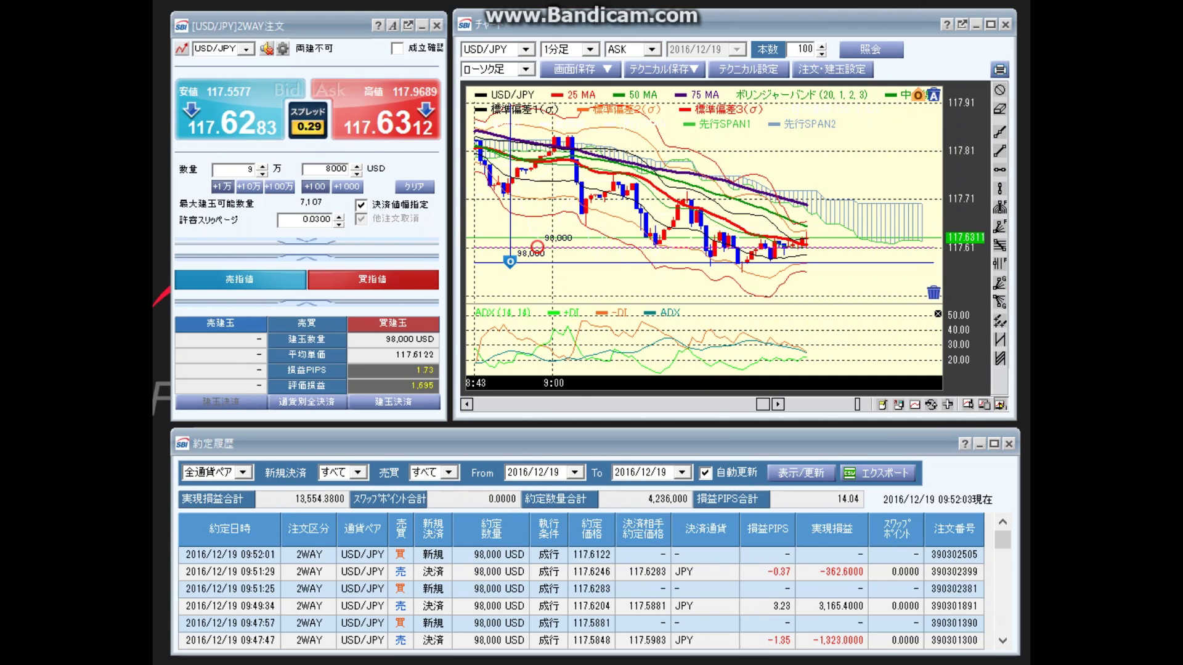
Amend the open 98,000 USD long position's OCO2 stop price to 117.5912
{"action": "left_click", "coordinate": [268, 340]}
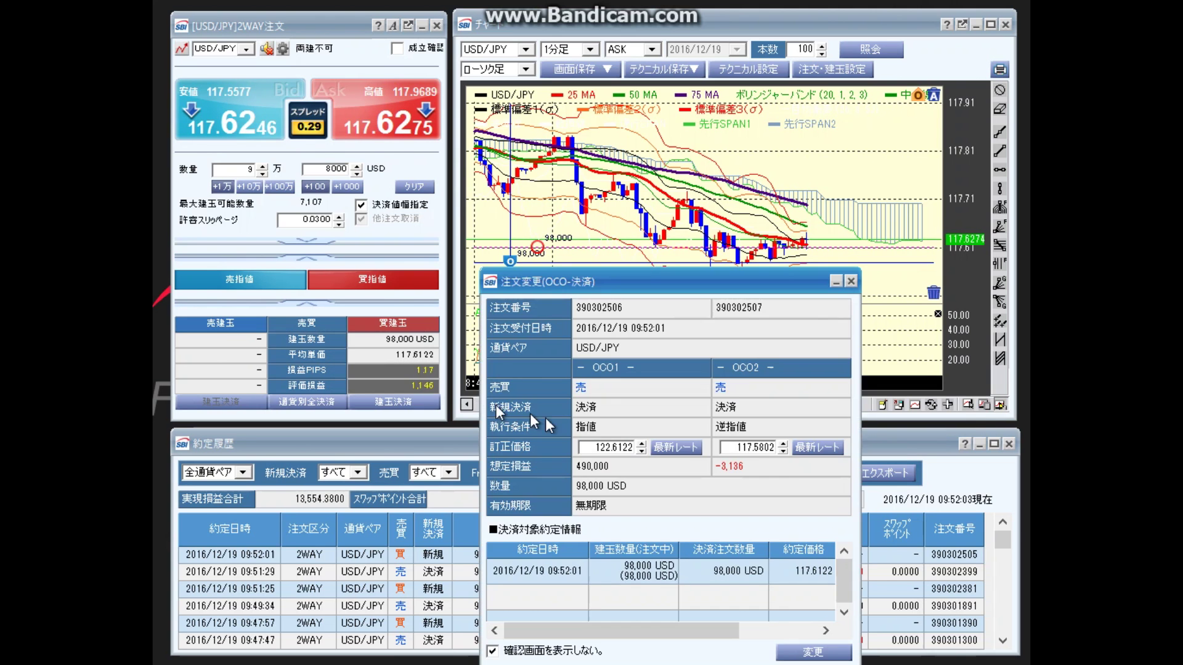
{"action": "left_click", "coordinate": [783, 444]}
{"action": "left_click", "coordinate": [782, 444]}
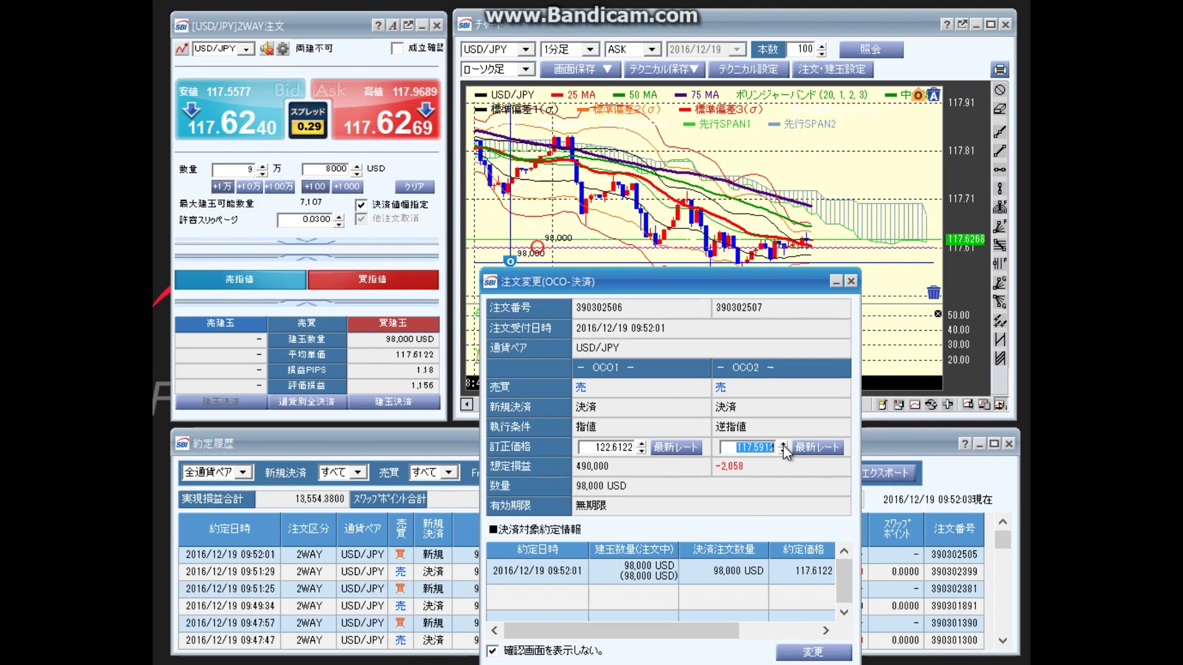
{"action": "left_click", "coordinate": [807, 650]}
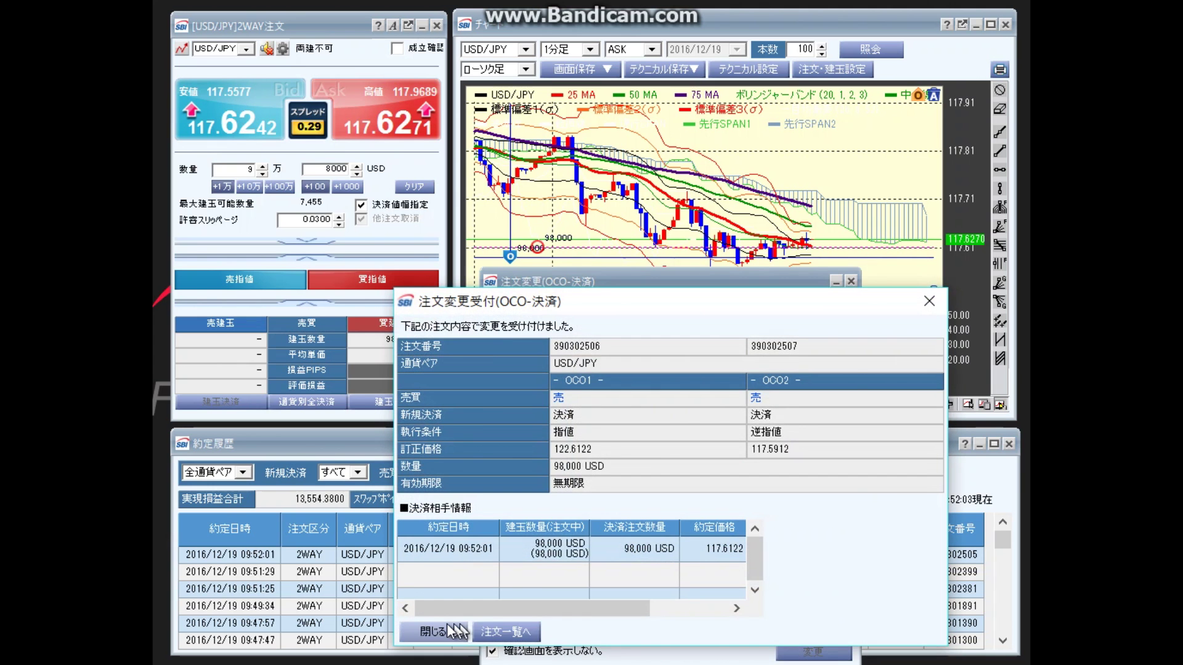
{"action": "left_click", "coordinate": [445, 623]}
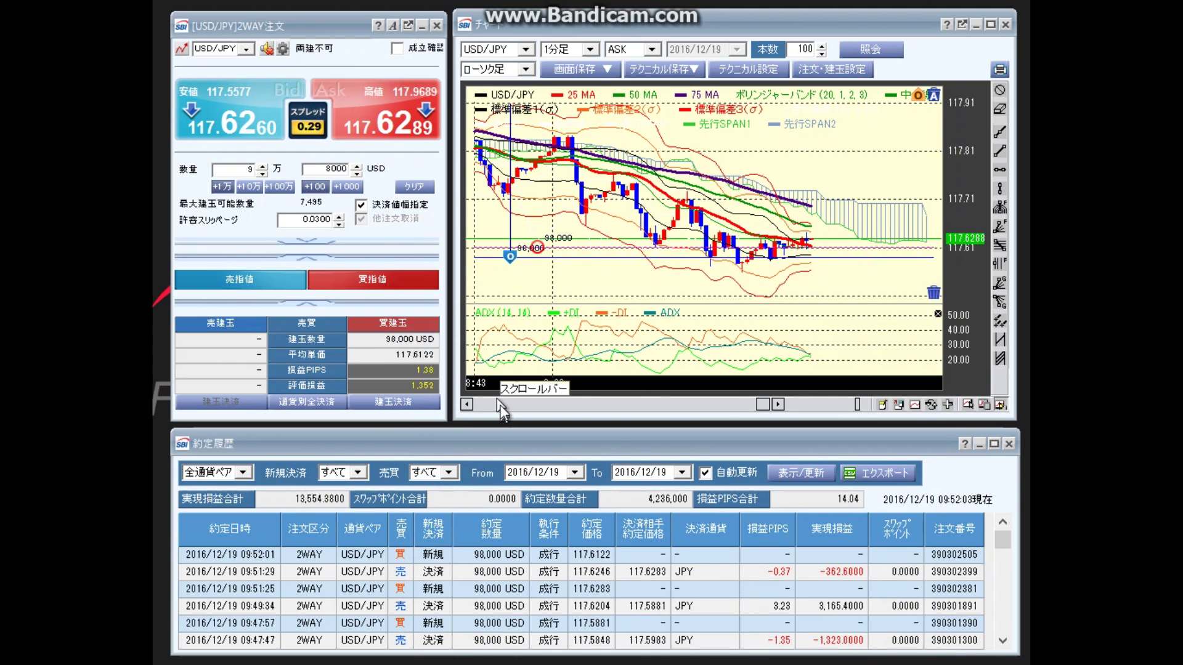
{"action": "left_click", "coordinate": [361, 204]}
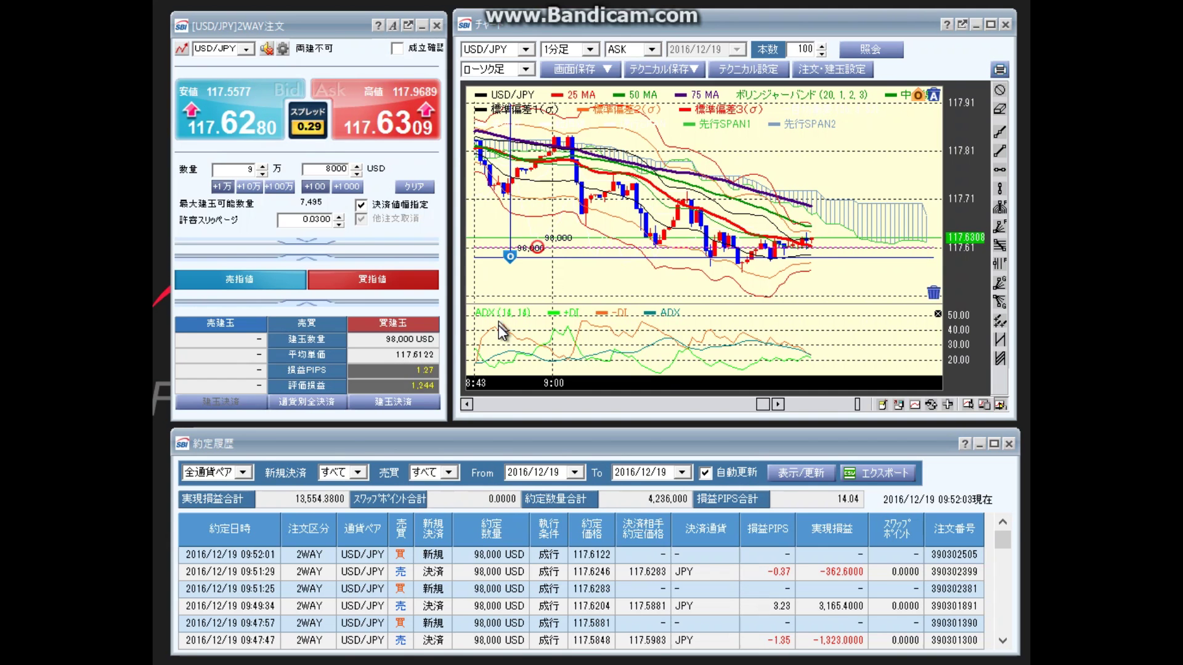
{"action": "mouse_move", "coordinate": [500, 332]}
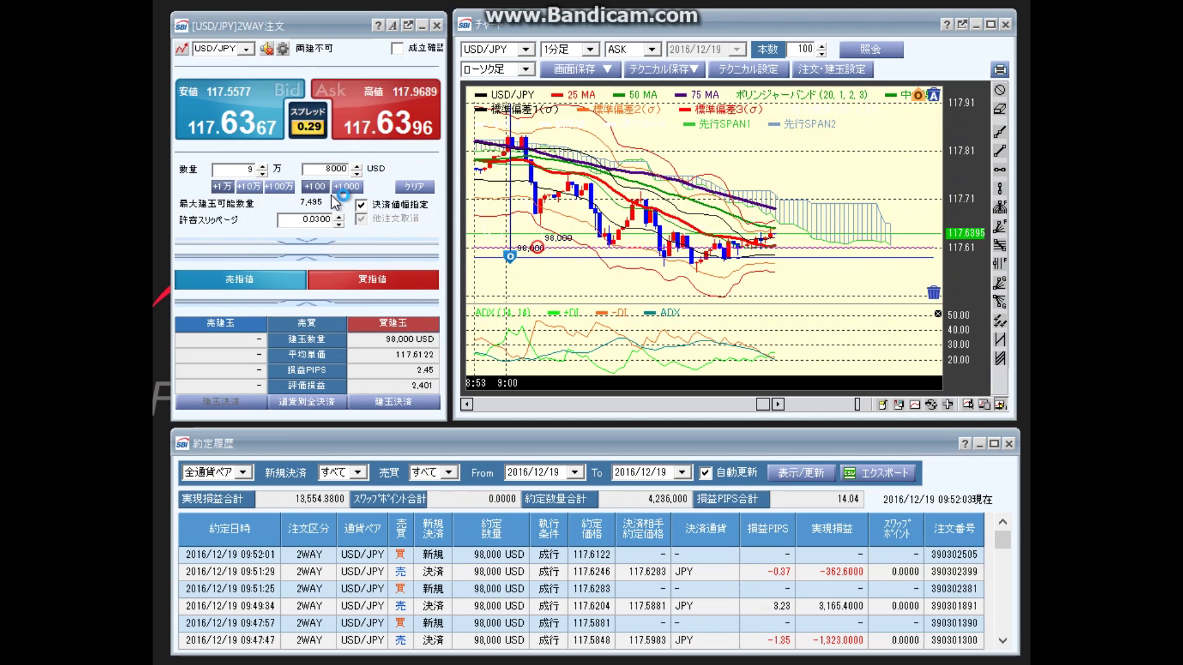
{"action": "left_click", "coordinate": [339, 180]}
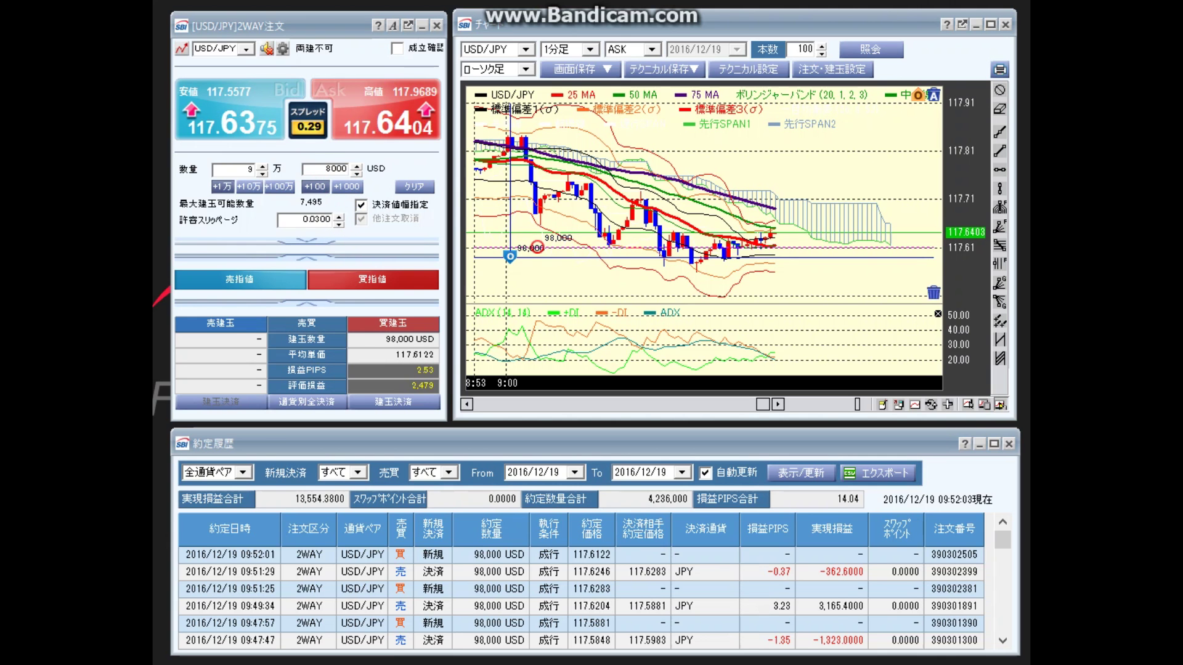
{"action": "left_click", "coordinate": [339, 212]}
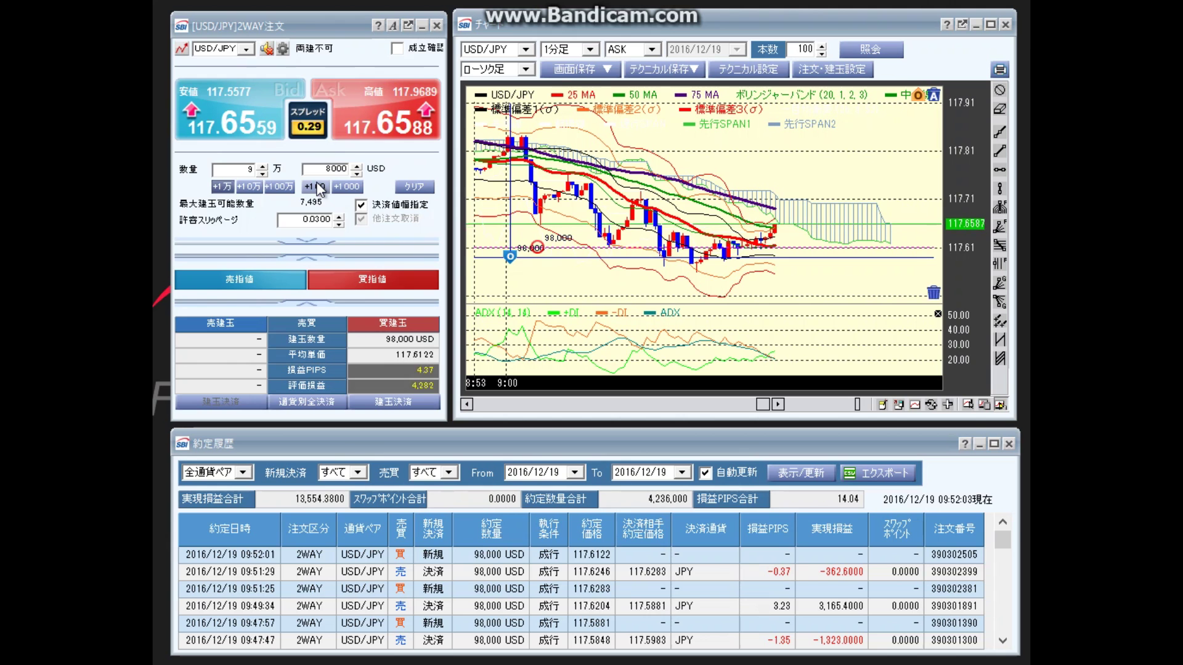
Close the 98,000 USD long position with a market sell and return to the SBI USD/JPY trading screen
{"action": "left_click", "coordinate": [263, 123]}
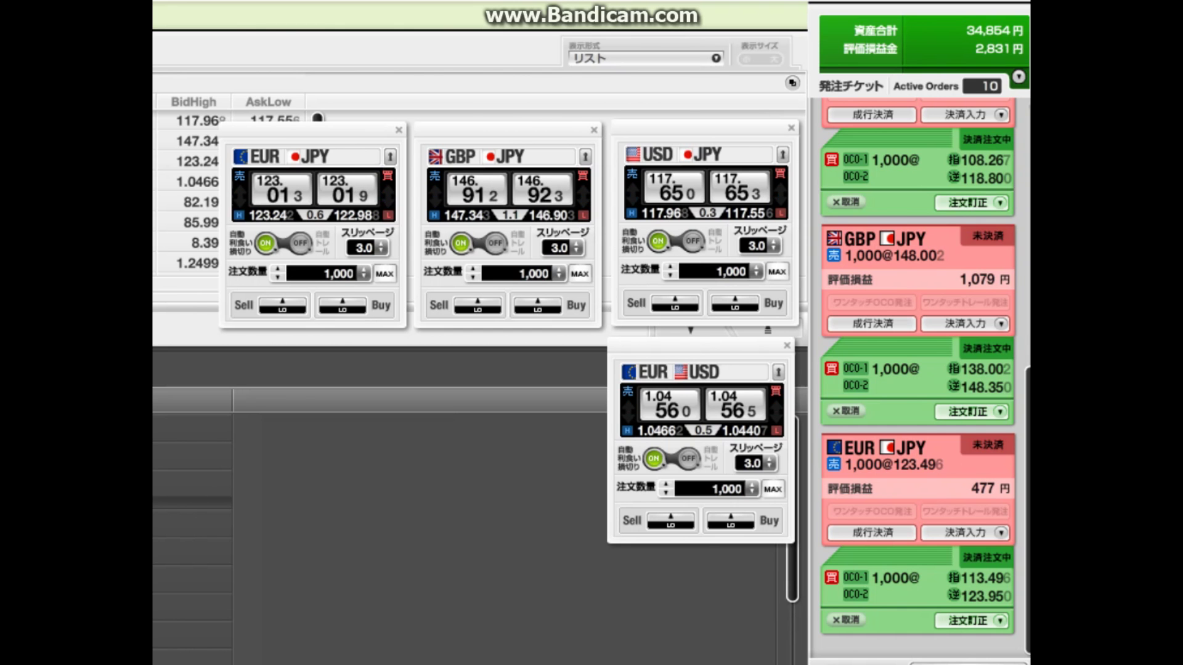
{"action": "left_click", "coordinate": [647, 622]}
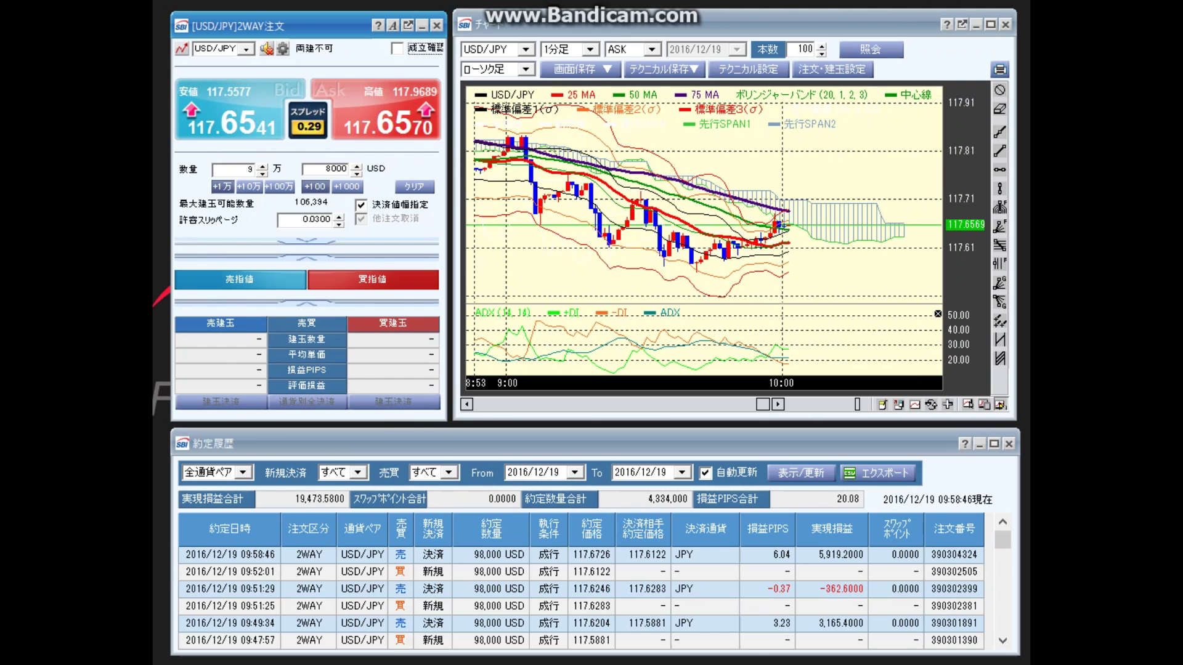
Set the default USD/JPY quantity in the 2WAY order settings to 104300 currency units and apply it
{"action": "left_click", "coordinate": [283, 48]}
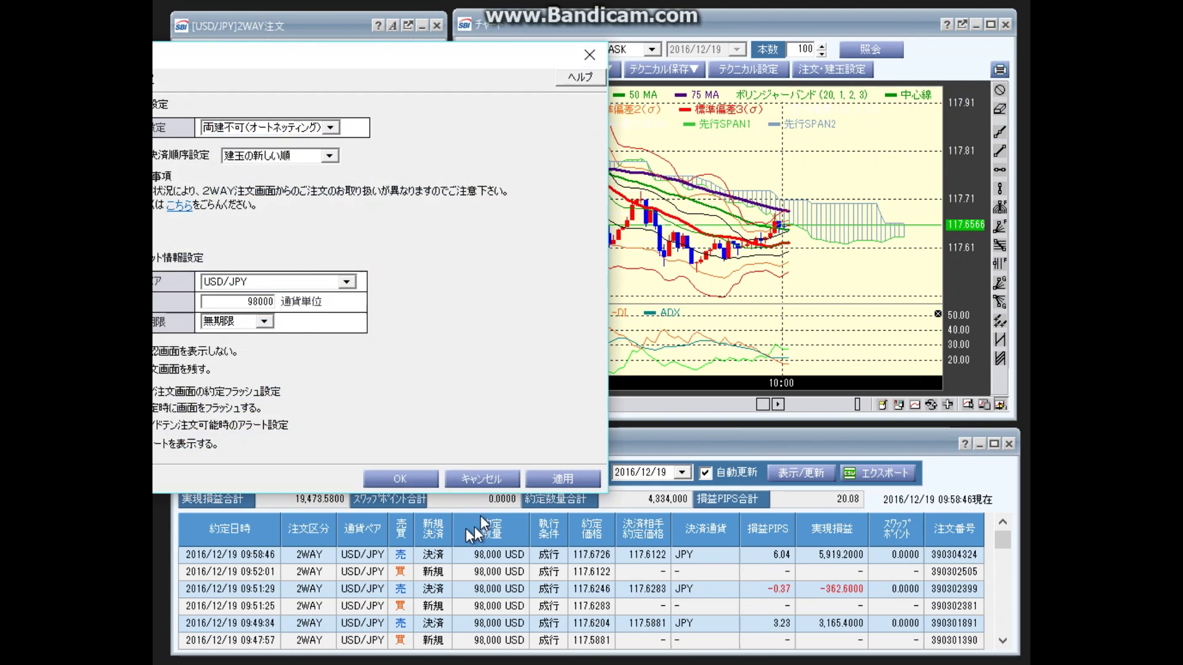
{"action": "left_click", "coordinate": [261, 302]}
{"action": "type", "text": "1043"}
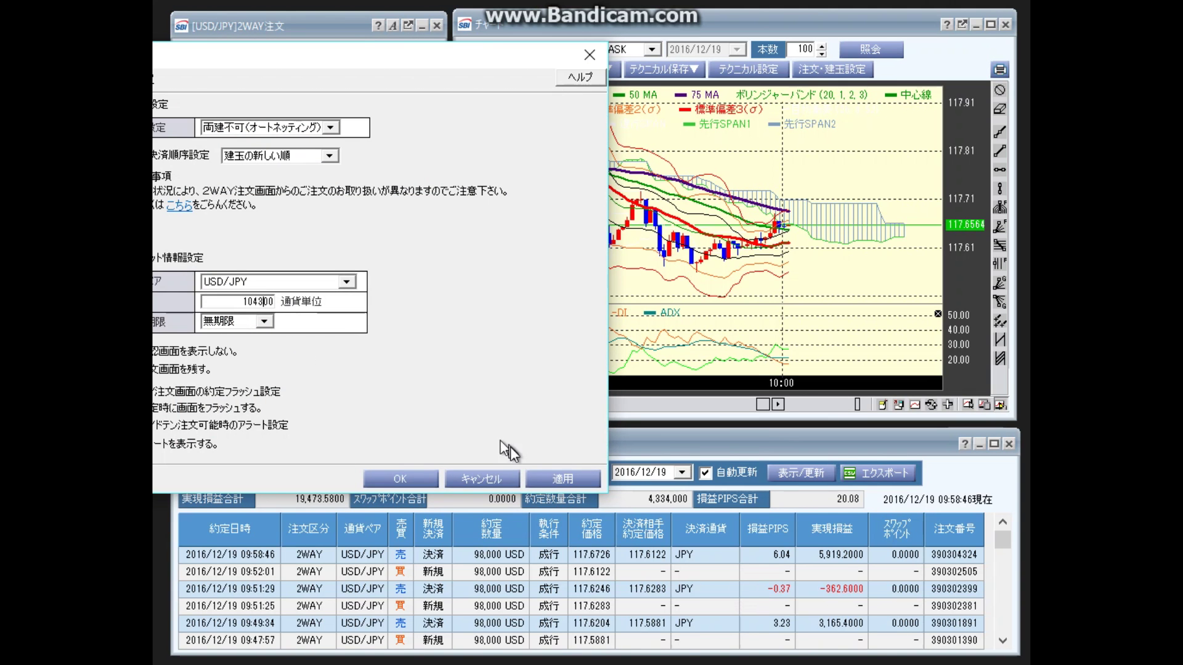
{"action": "left_click", "coordinate": [550, 471]}
{"action": "left_click", "coordinate": [392, 481]}
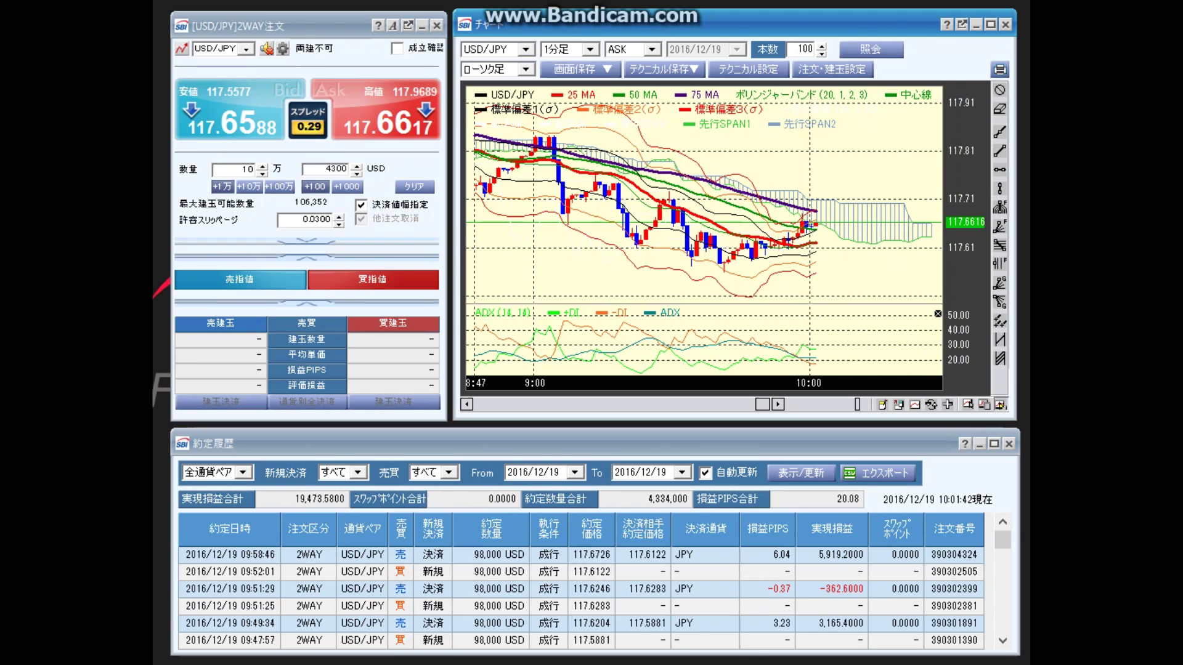
Buy 104,300 USD against JPY with a two-way market order
{"action": "scroll", "coordinate": [702, 203], "scroll_direction": "right", "scroll_amount": 3}
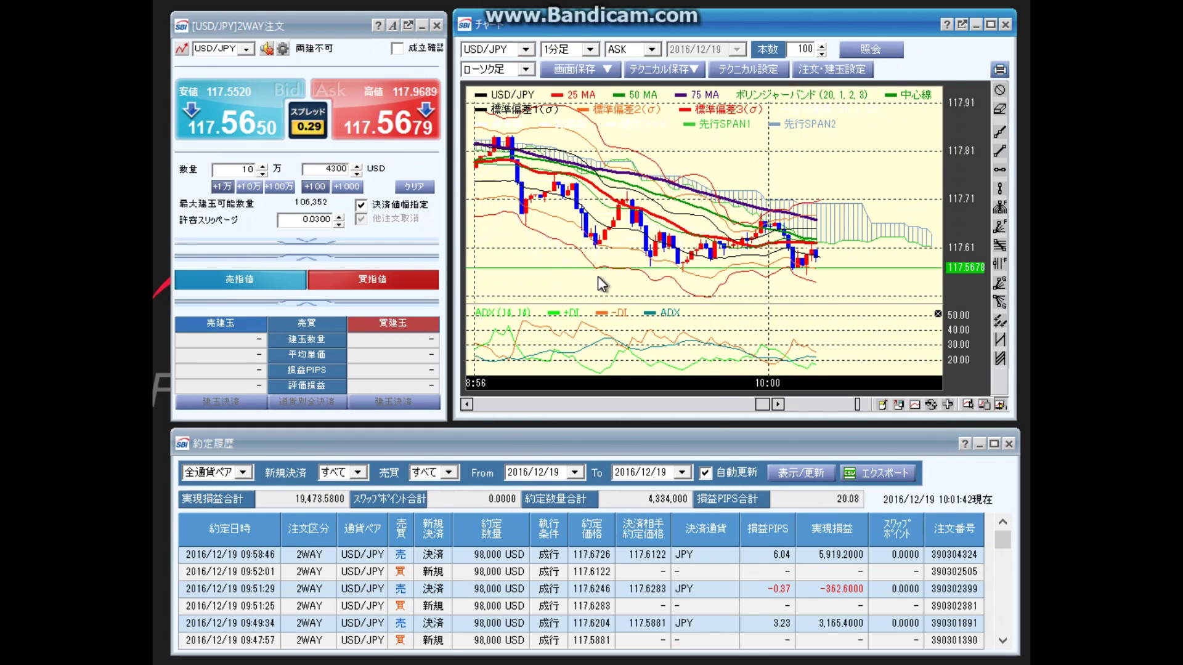
{"action": "mouse_move", "coordinate": [600, 270]}
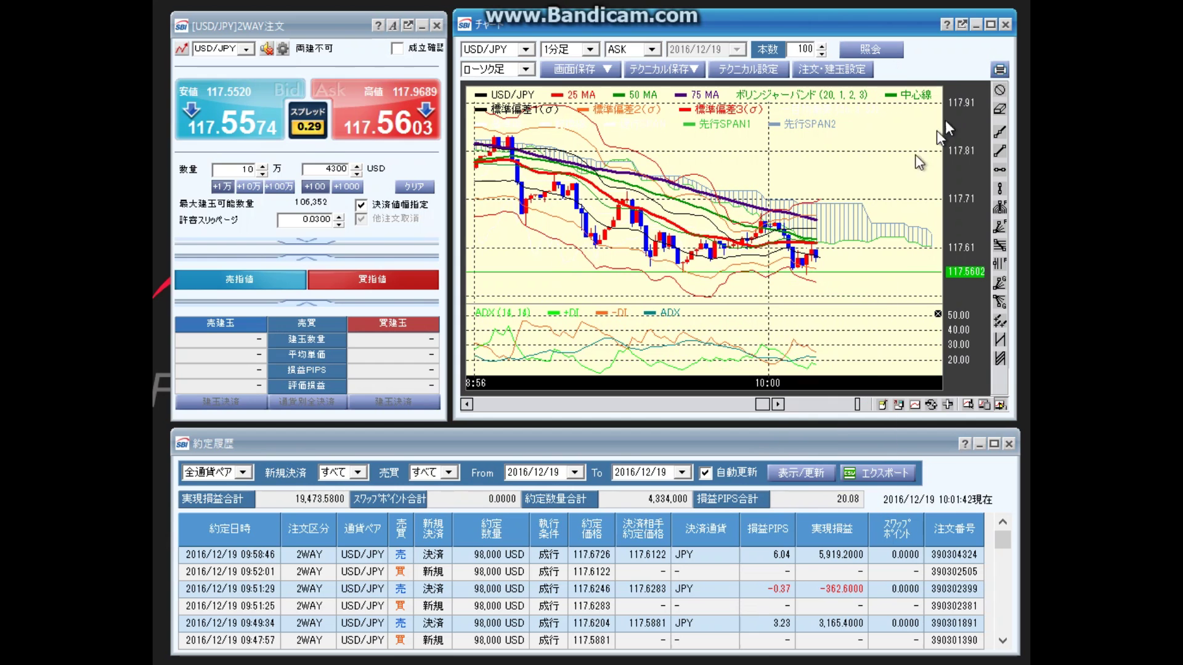
{"action": "left_click_drag", "start_coordinate": [621, 262], "coordinate": [616, 286]}
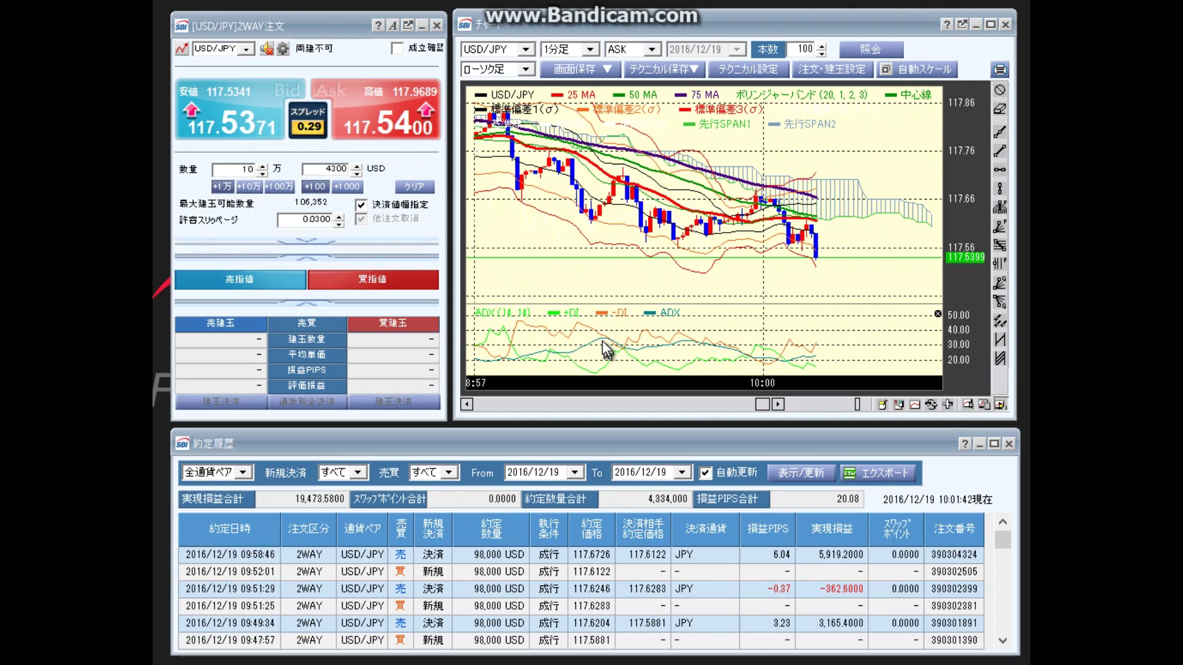
{"action": "mouse_move", "coordinate": [584, 338]}
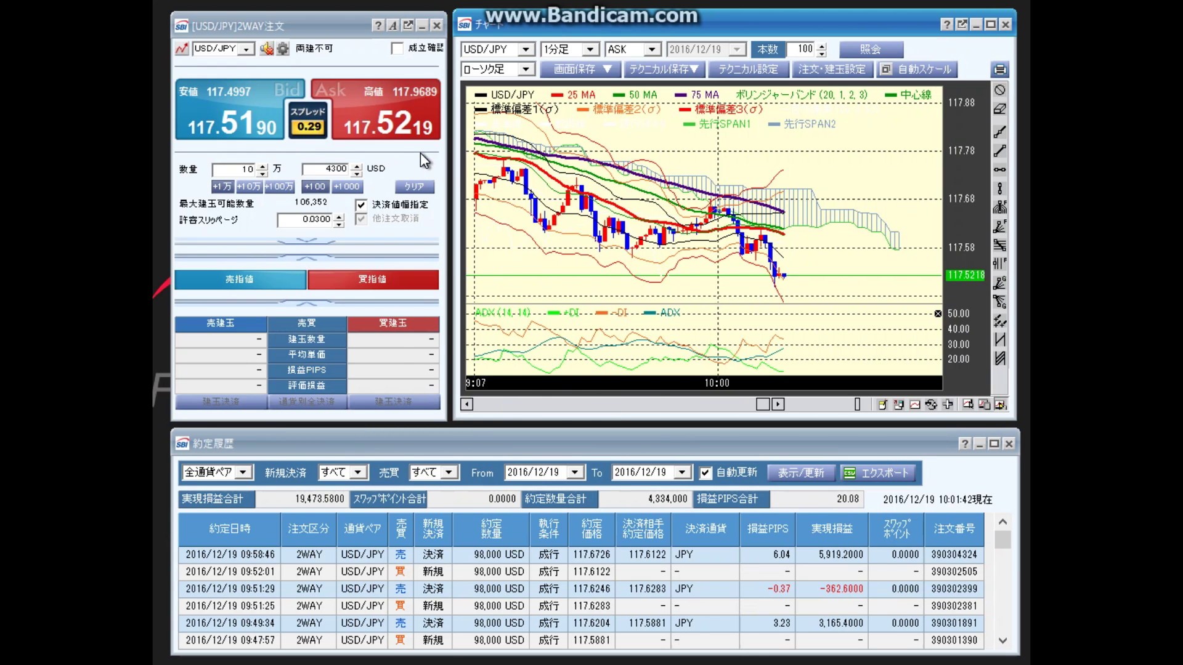
{"action": "left_click", "coordinate": [409, 126]}
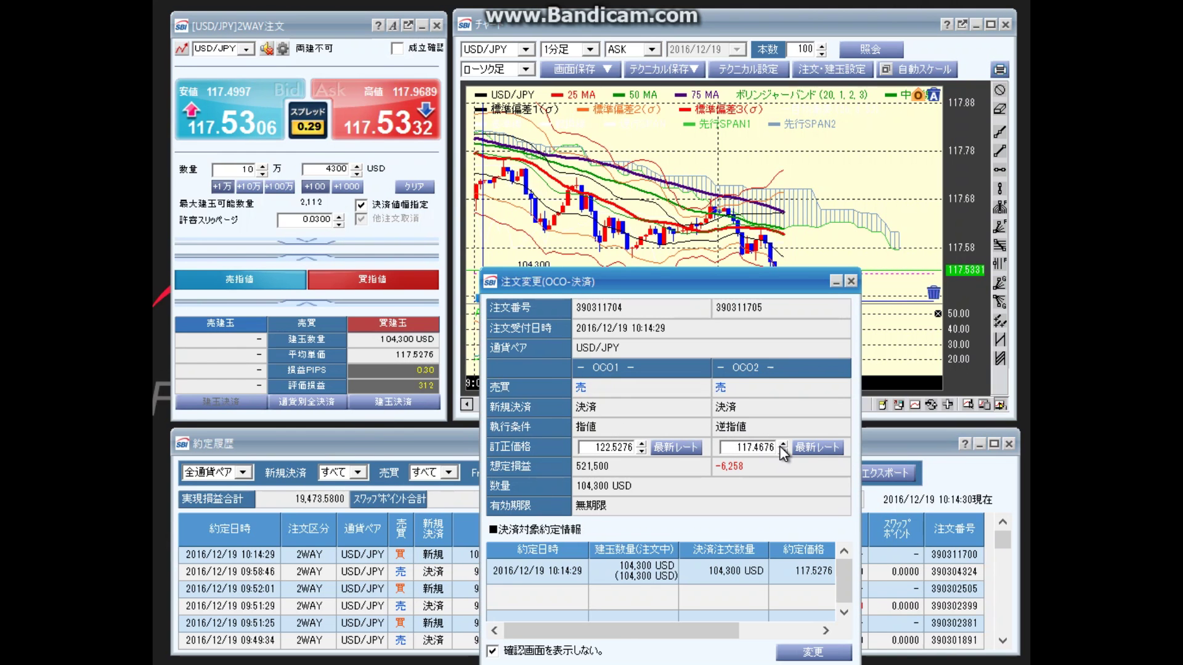
Amend the 104,300 USD long position's OCO2 stop price to 117.5006
{"action": "left_click", "coordinate": [779, 446]}
{"action": "left_click", "coordinate": [778, 446]}
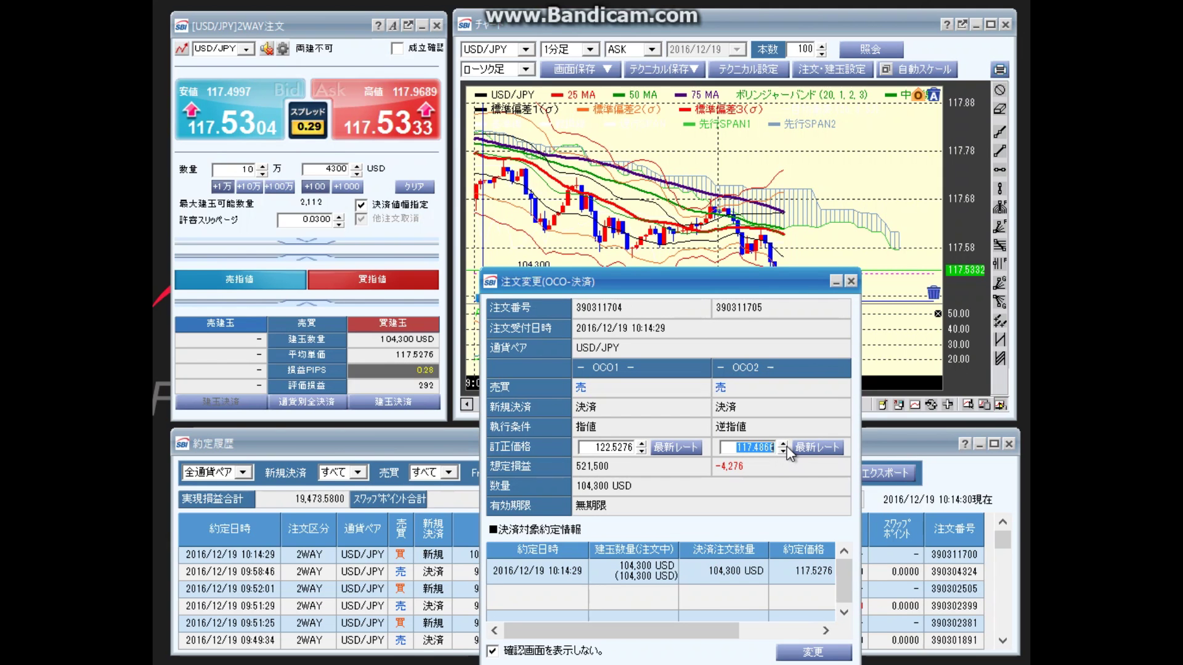
{"action": "left_click", "coordinate": [783, 444]}
{"action": "left_click", "coordinate": [783, 444]}
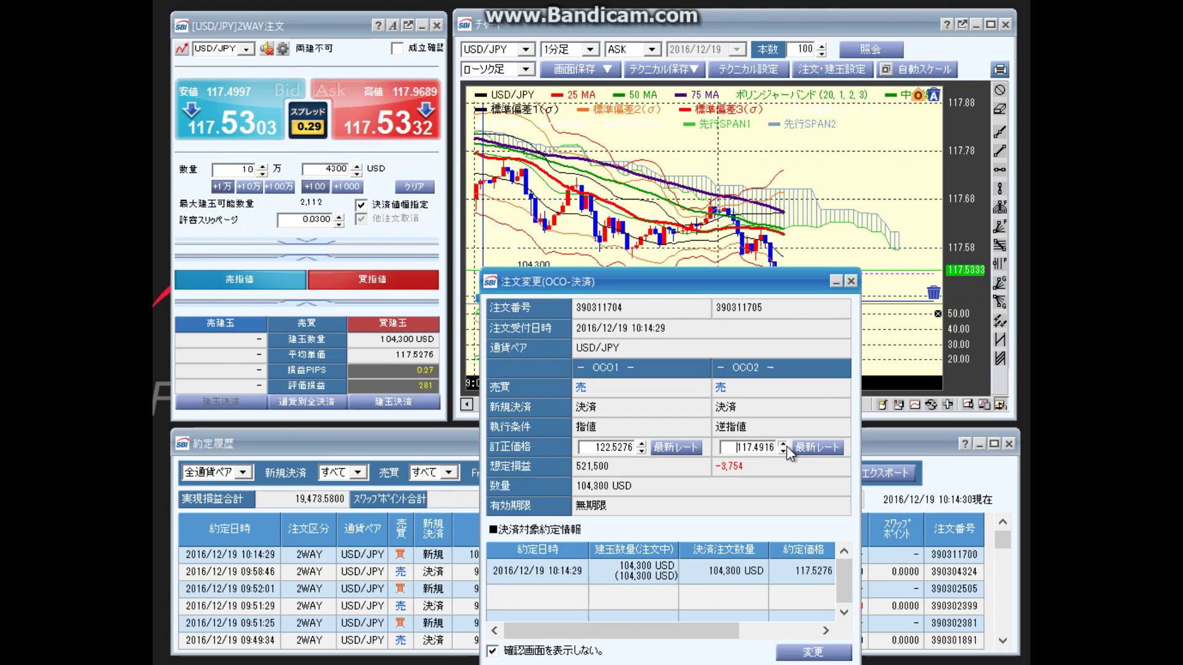
{"action": "left_click", "coordinate": [783, 444]}
{"action": "left_click", "coordinate": [784, 444]}
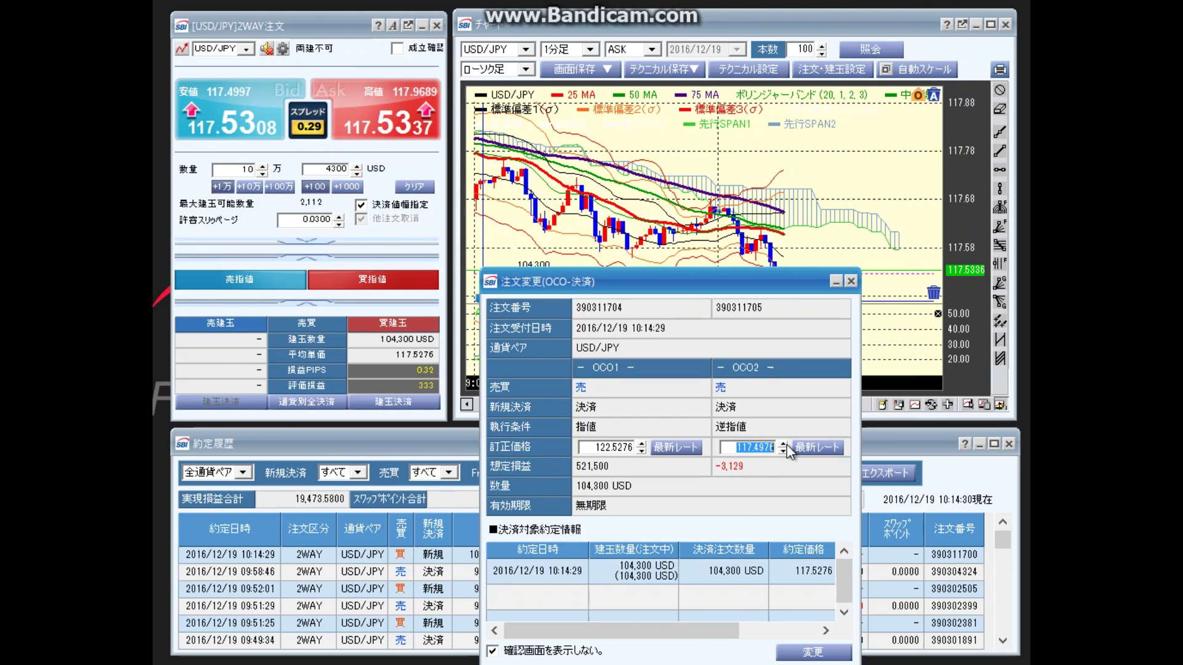
{"action": "left_click", "coordinate": [784, 445]}
{"action": "left_click", "coordinate": [783, 445]}
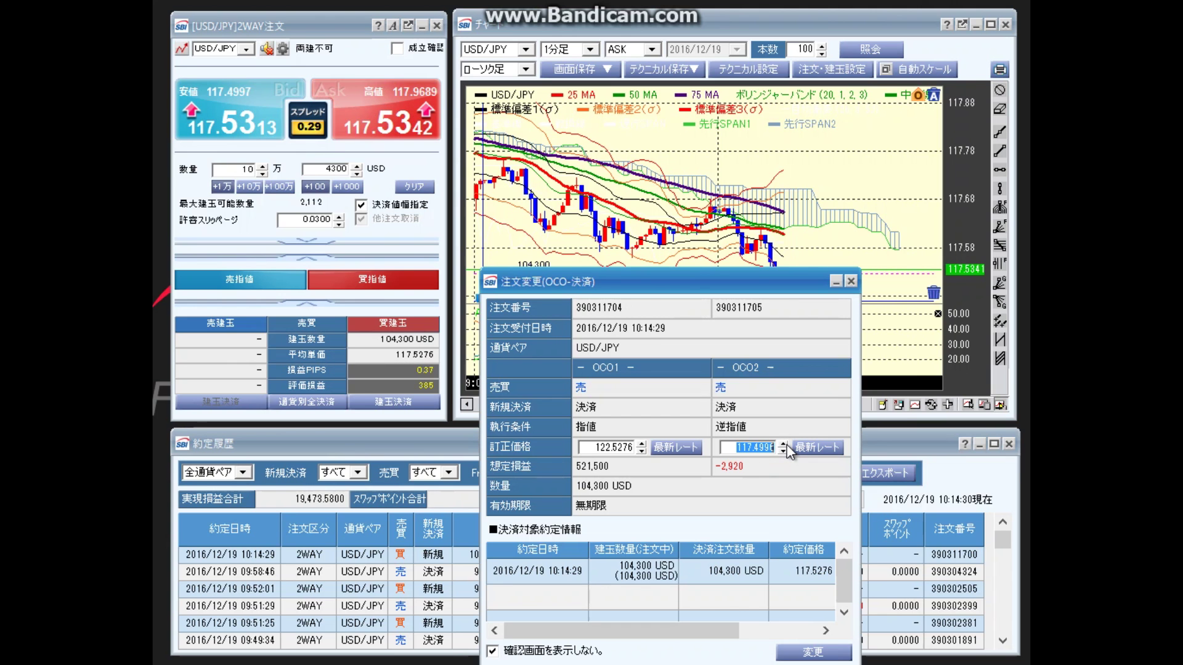
{"action": "left_click", "coordinate": [792, 653]}
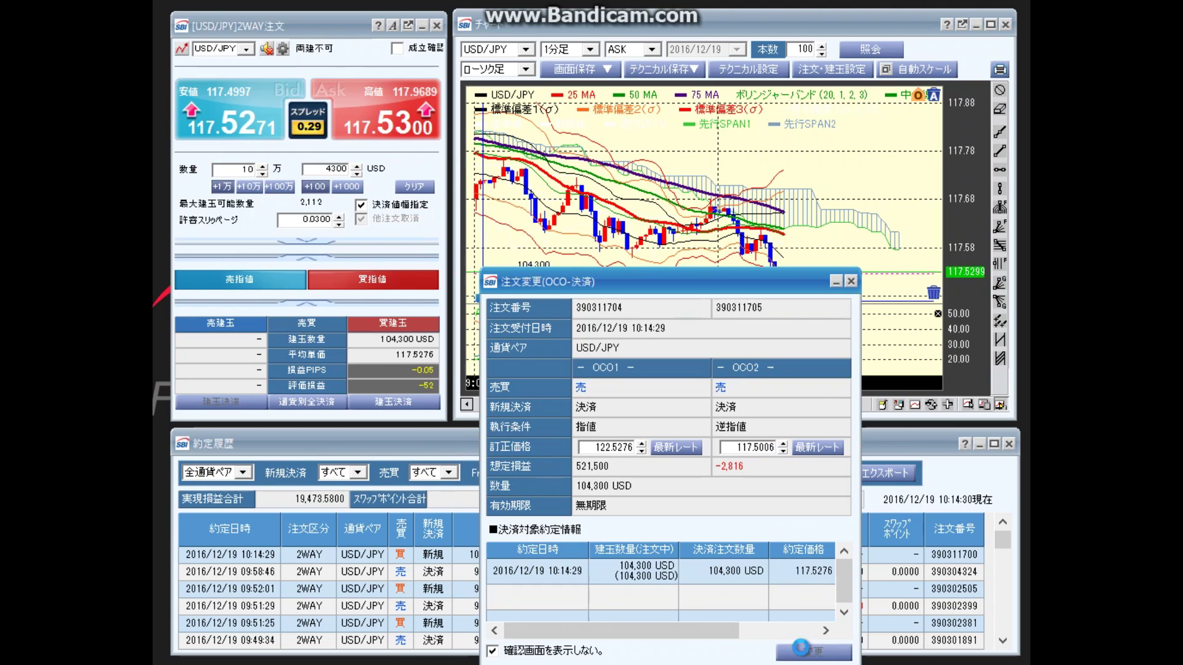
{"action": "left_click", "coordinate": [814, 530]}
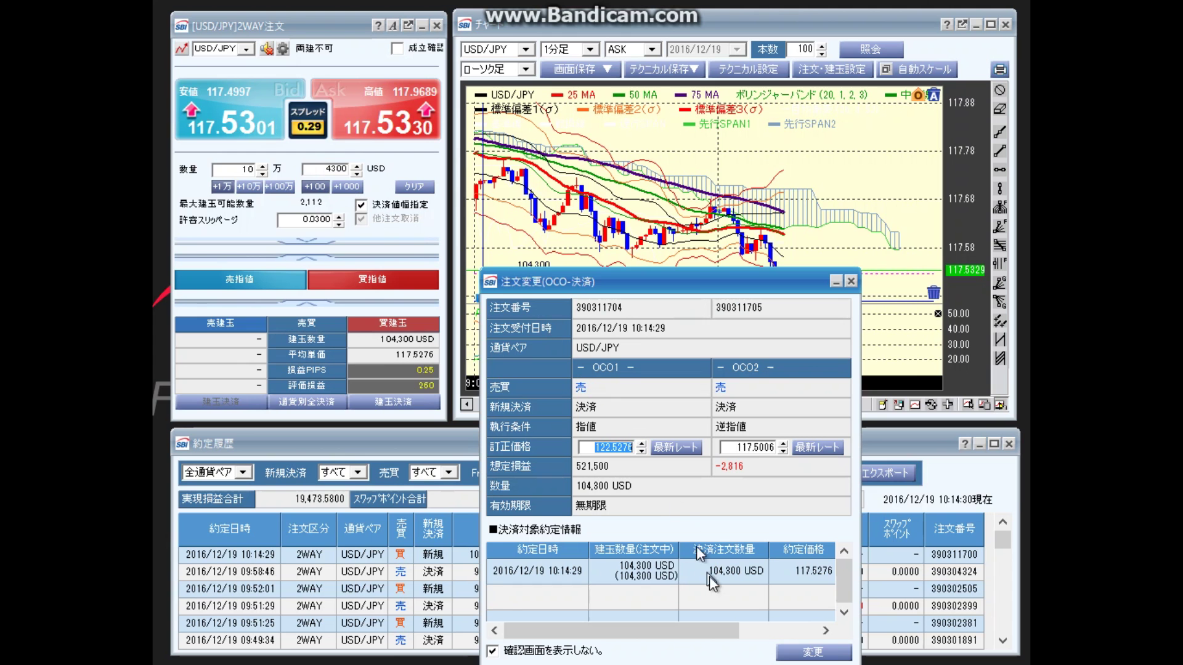
{"action": "left_click", "coordinate": [807, 651]}
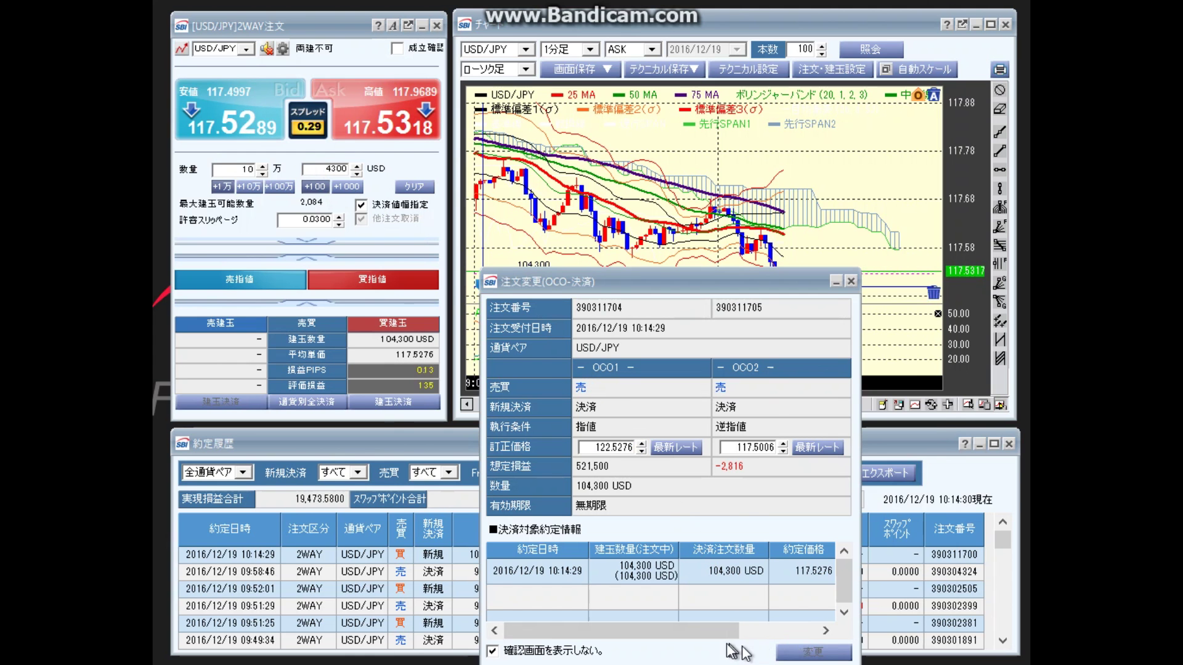
{"action": "left_click", "coordinate": [433, 631]}
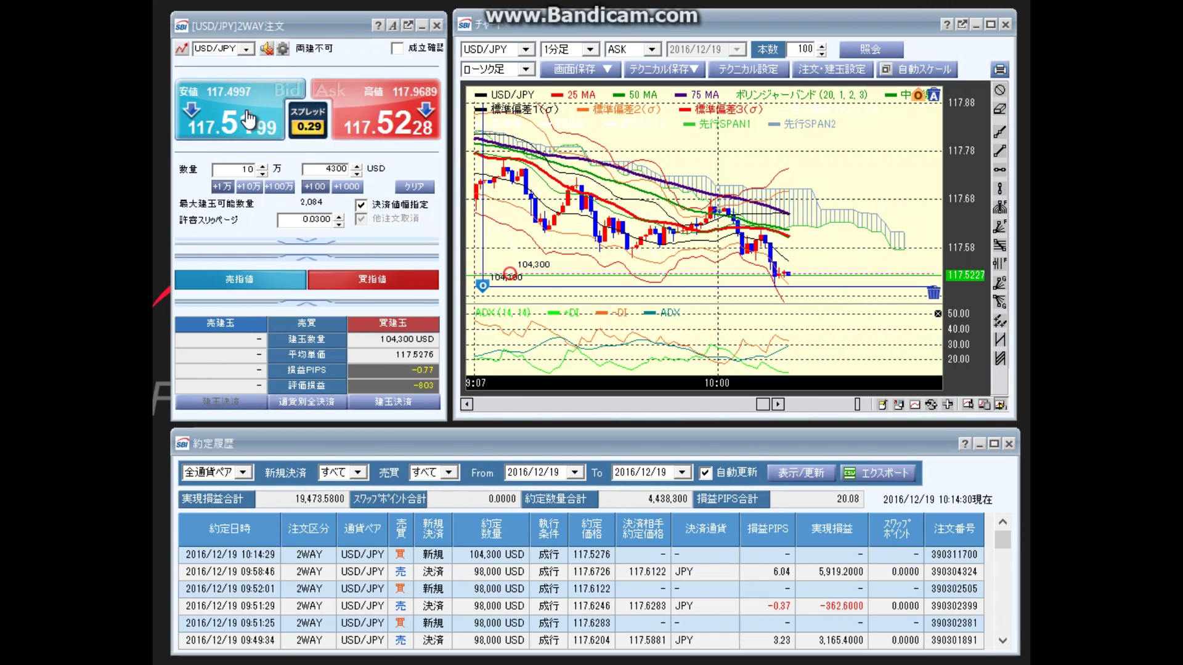
Close the 104,300 USD position with a market sell, and open and close another 104,300 USD long at market
{"action": "left_click", "coordinate": [248, 118]}
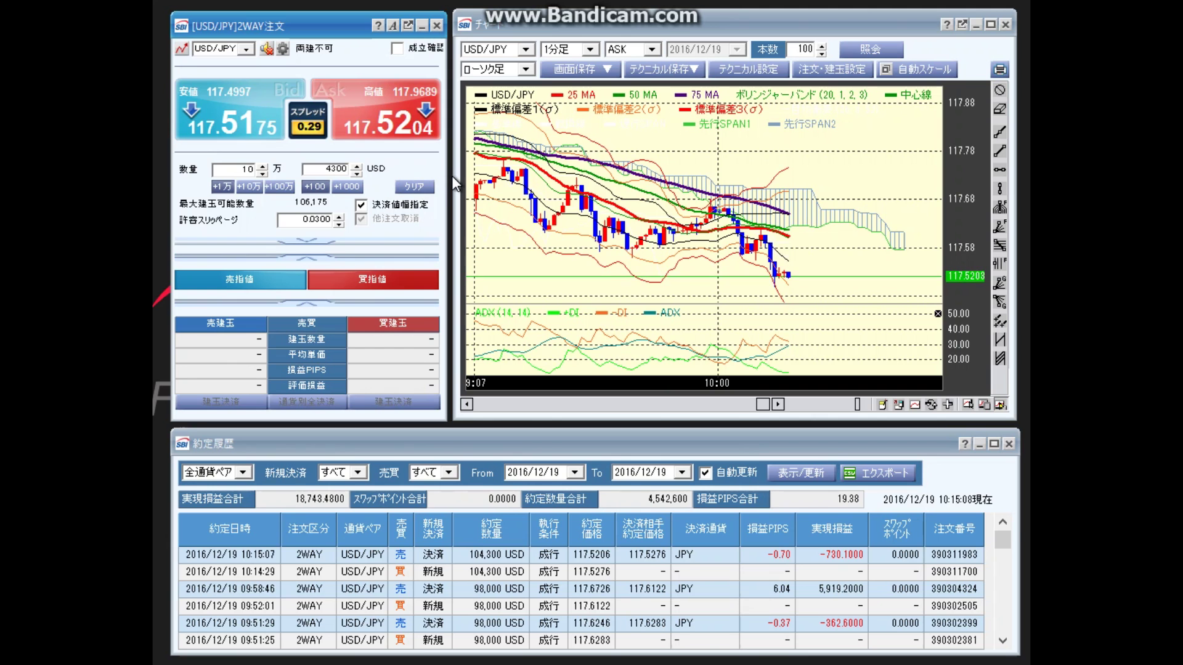
{"action": "left_click", "coordinate": [399, 143]}
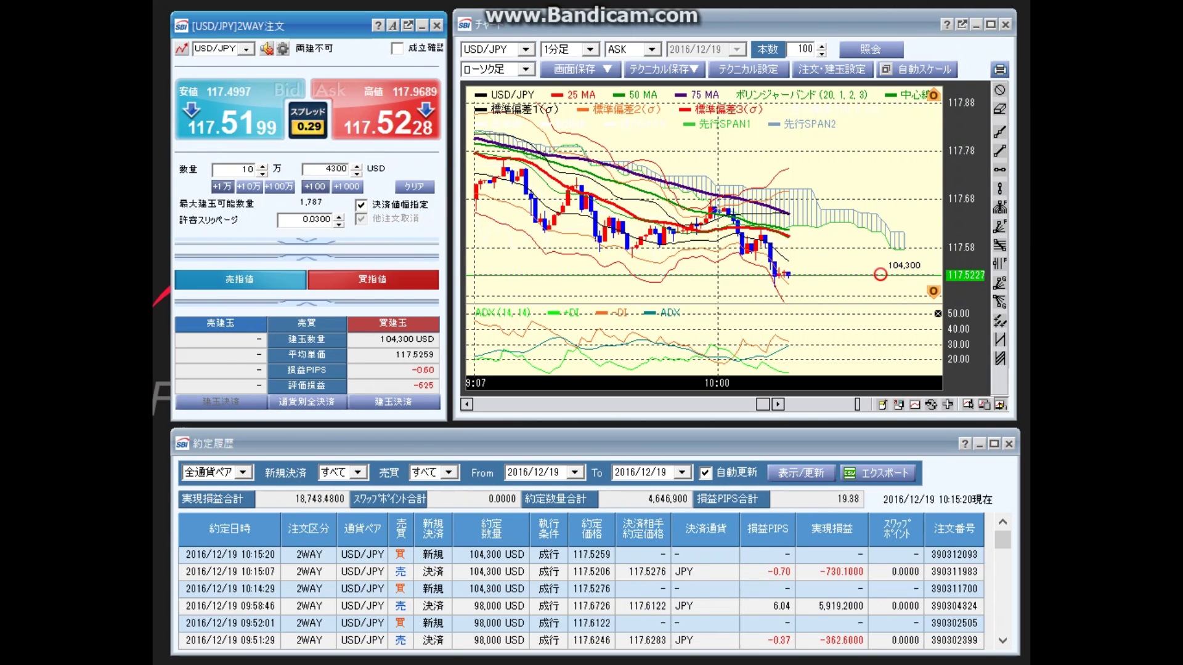
{"action": "left_click", "coordinate": [238, 131]}
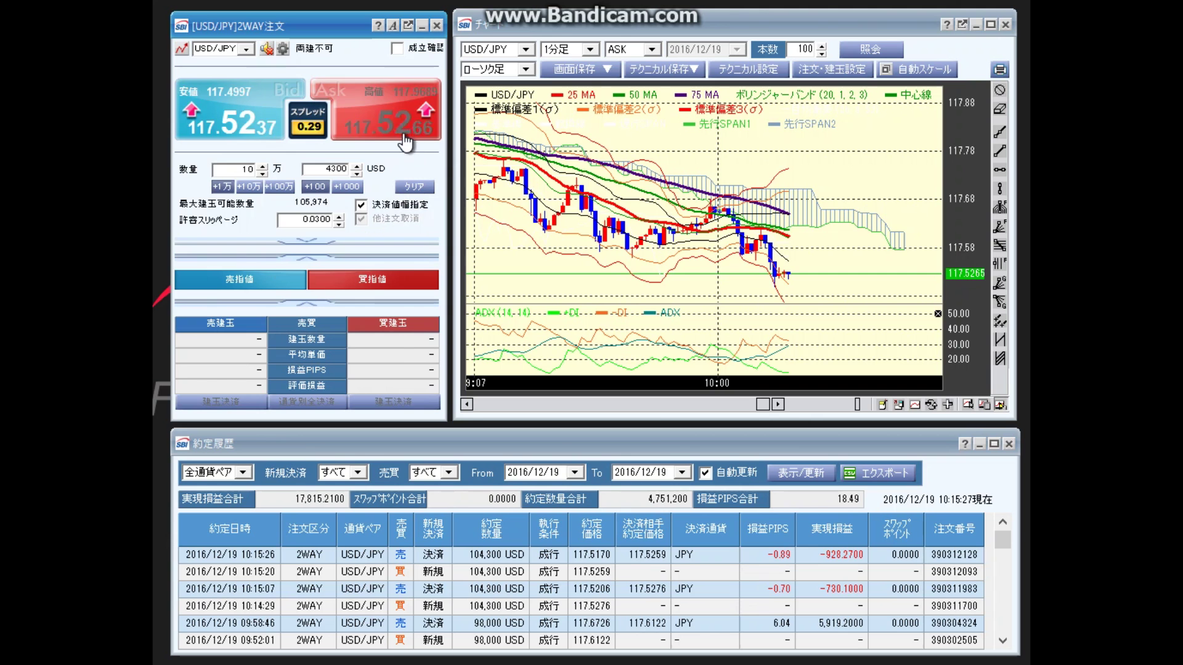
Buy 104,300 USD against JPY at market and raise the position's OCO2 stop price to 117.4897
{"action": "left_click", "coordinate": [405, 143]}
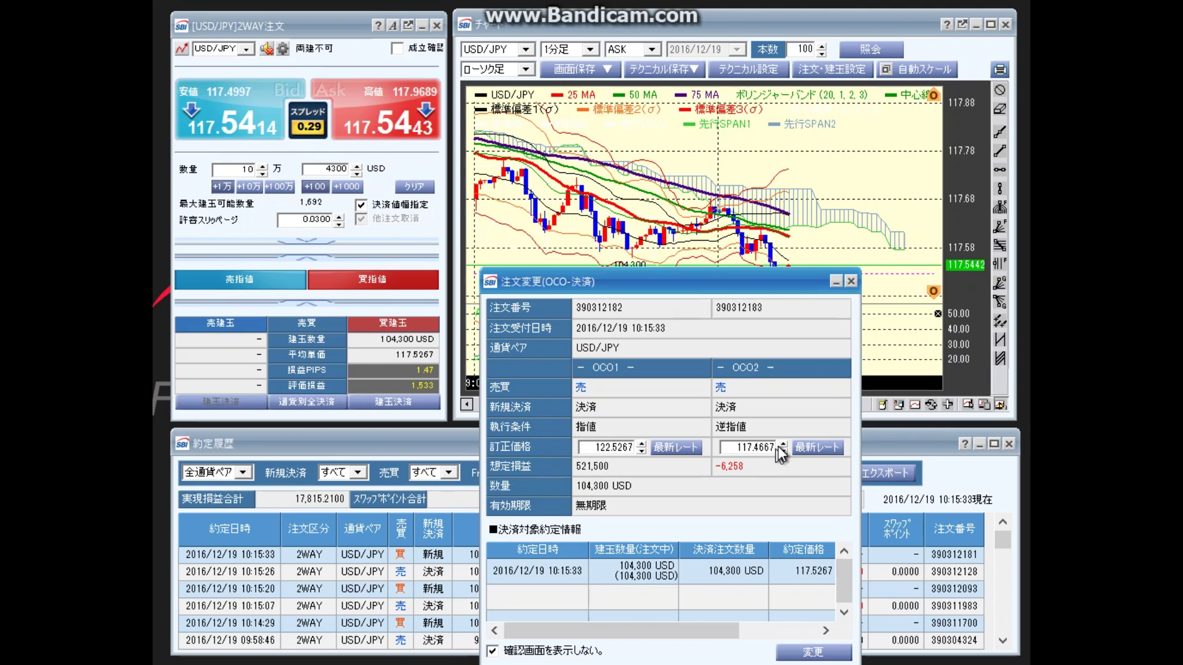
{"action": "left_click", "coordinate": [782, 444]}
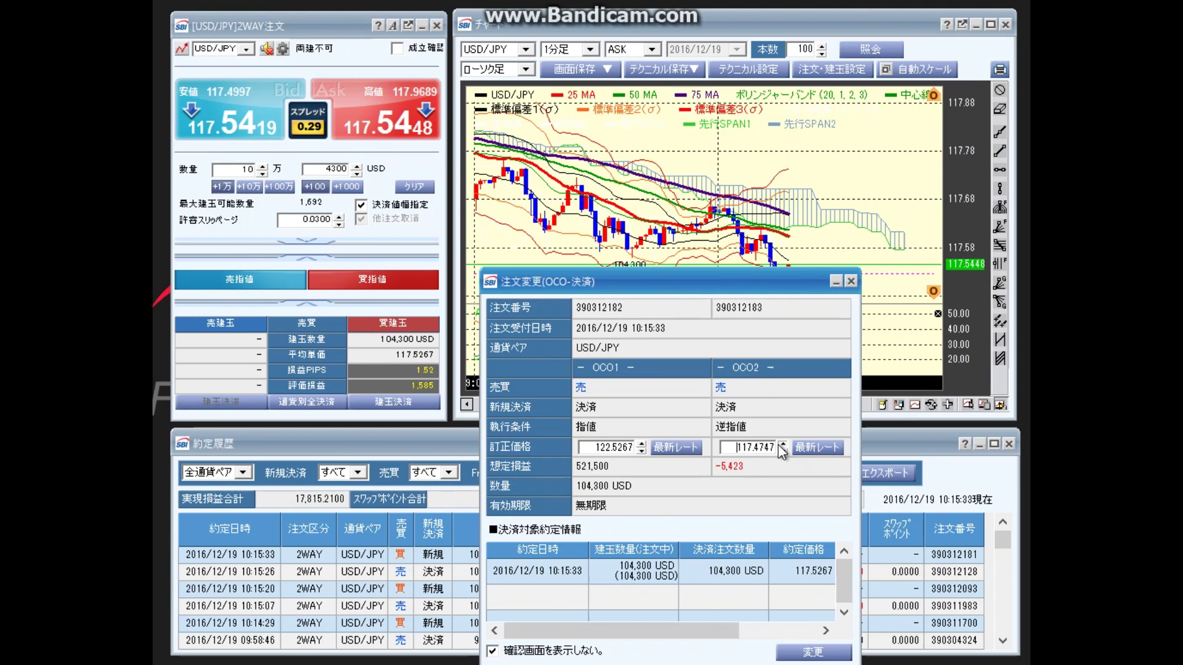
{"action": "left_click", "coordinate": [782, 444]}
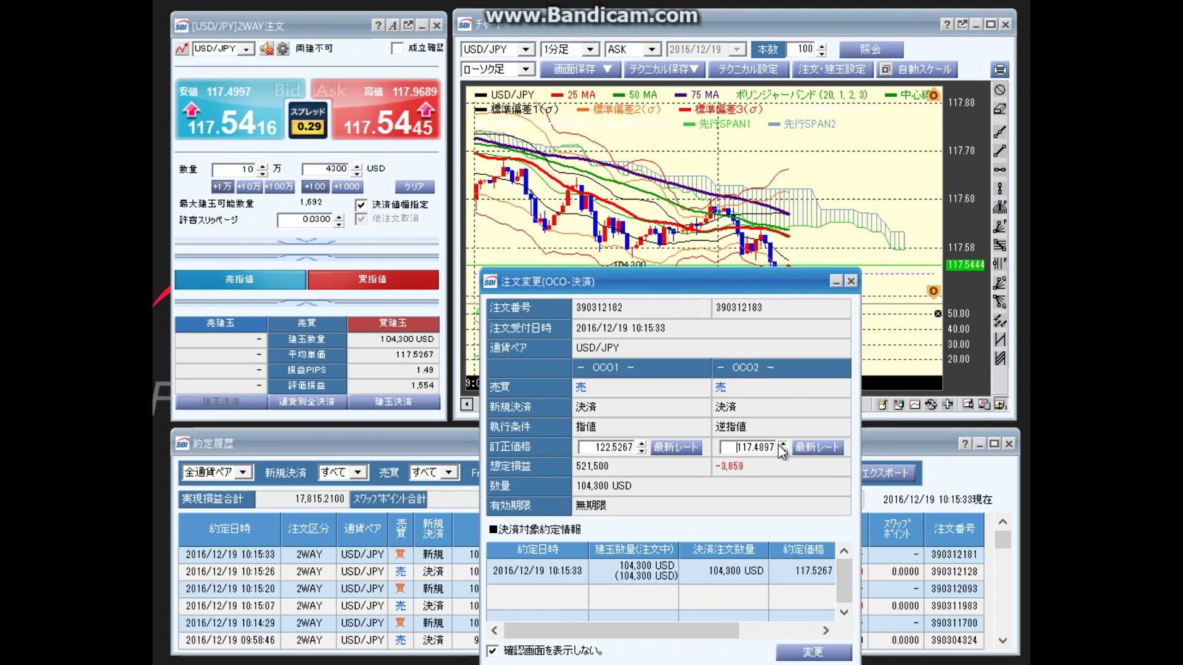